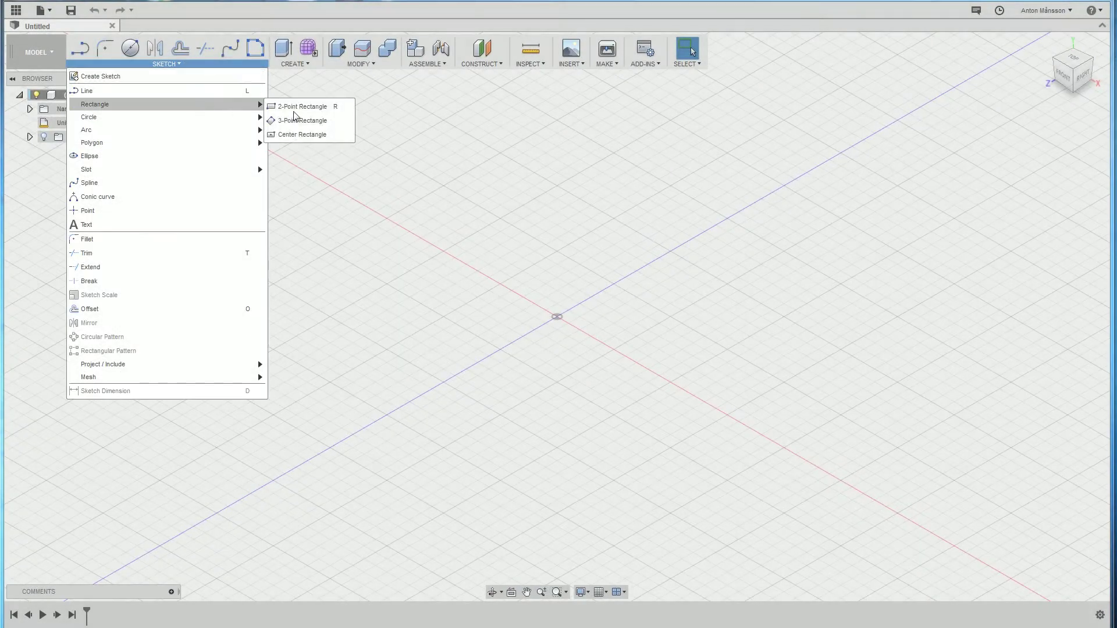
Sketch a 100 x 100 mm center rectangle on the horizontal plane, centred on the origin.
click(346, 134)
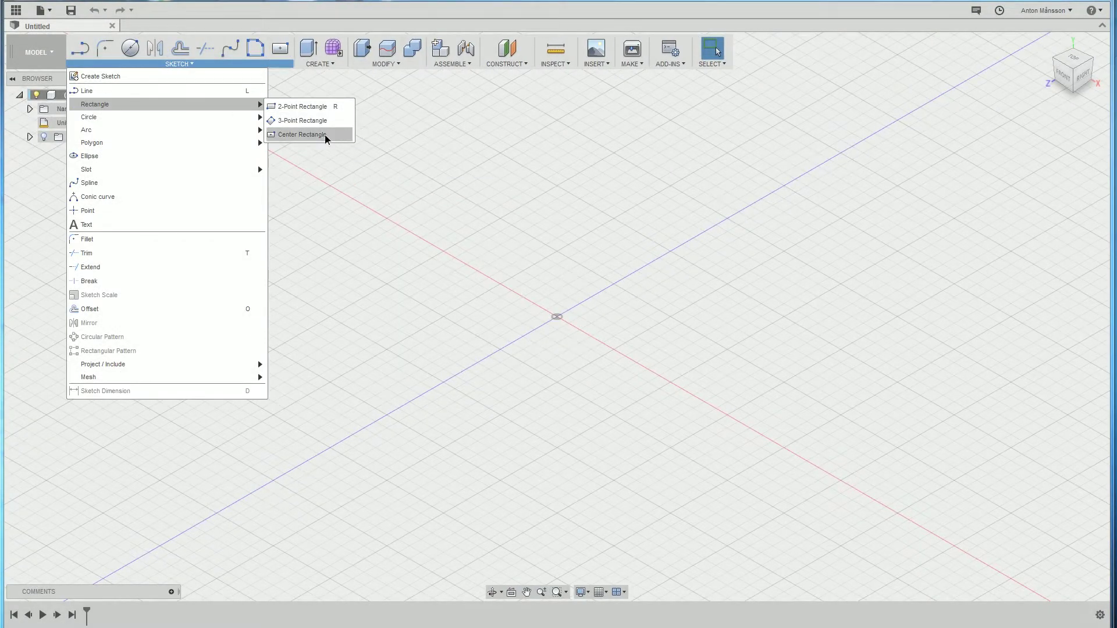
click(324, 135)
click(559, 345)
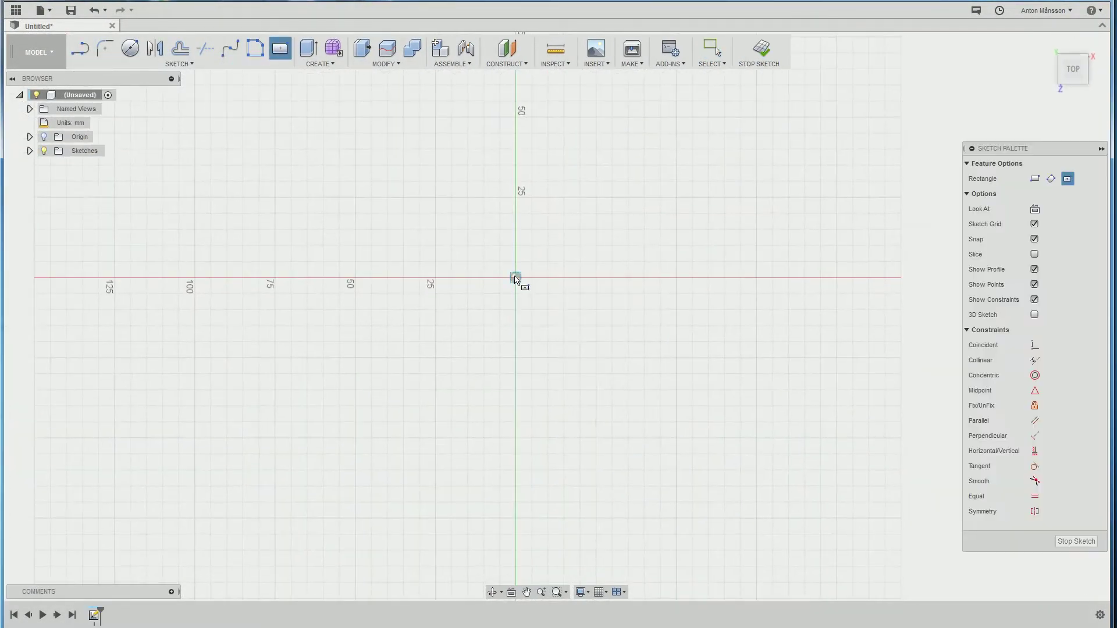
click(516, 278)
text(100)
key(Tab)
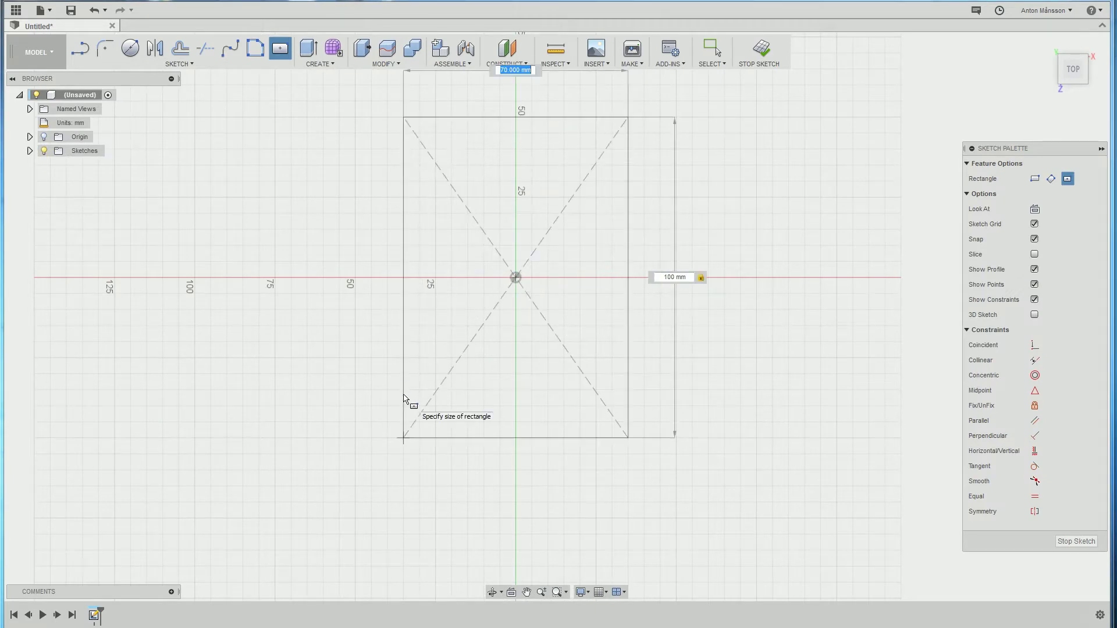
text(100)
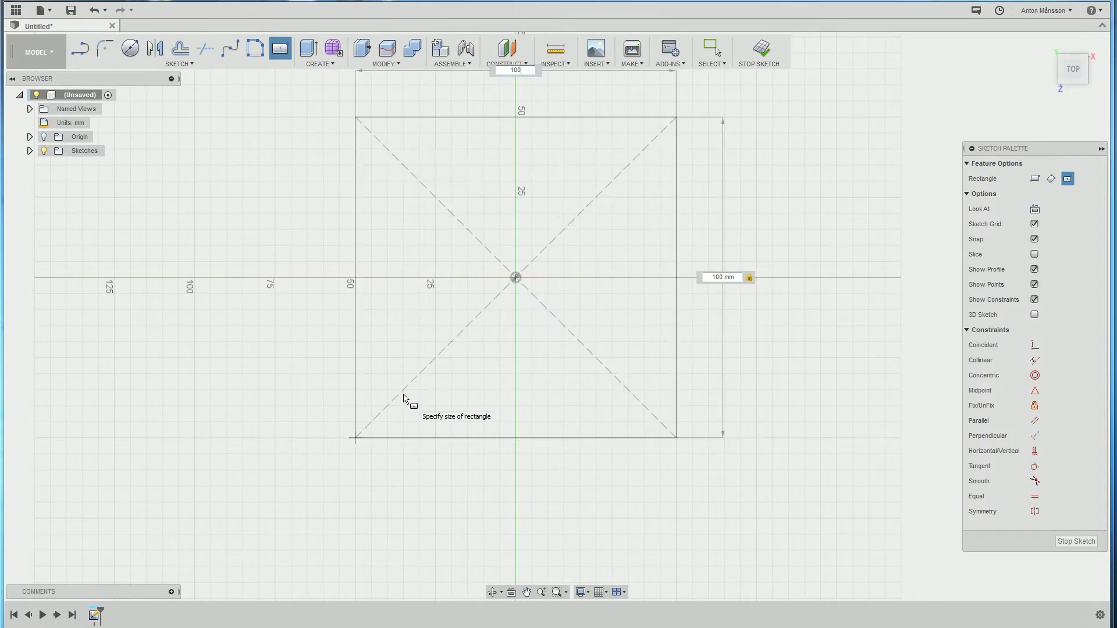
key(Return)
key(Escape)
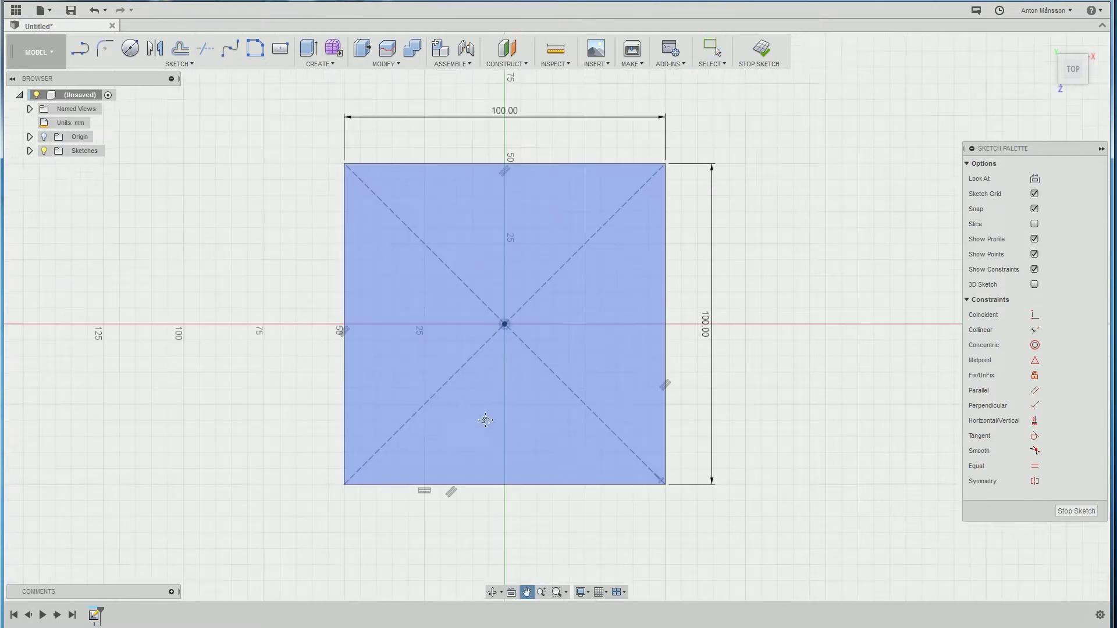
Offset the square's outline 2 mm inward.
shift+middle_drag(403, 394, 256, 128)
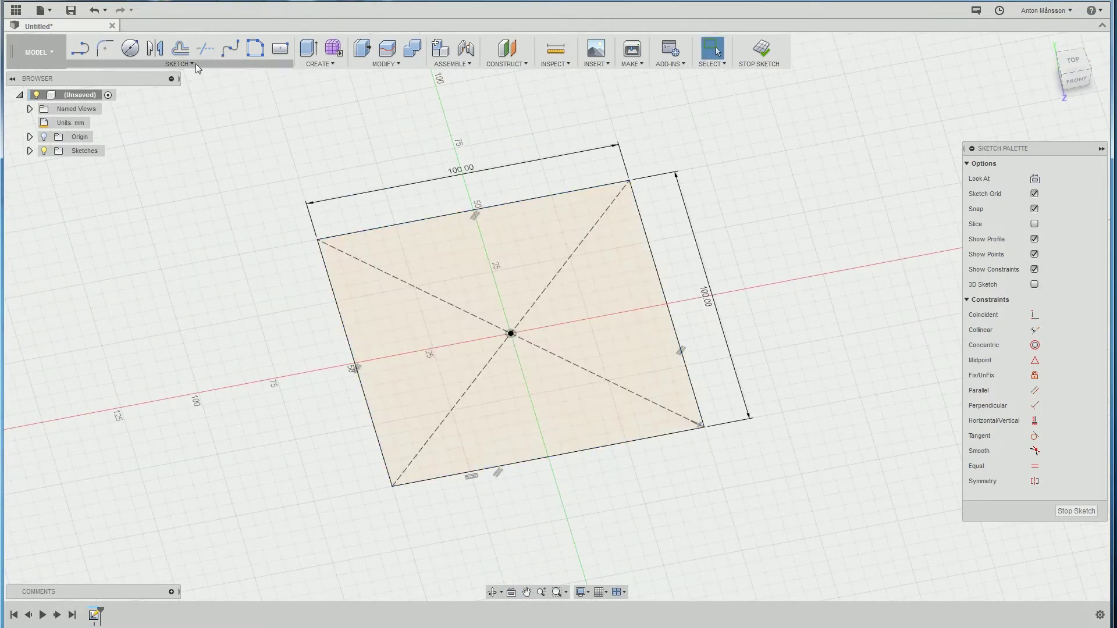
click(184, 51)
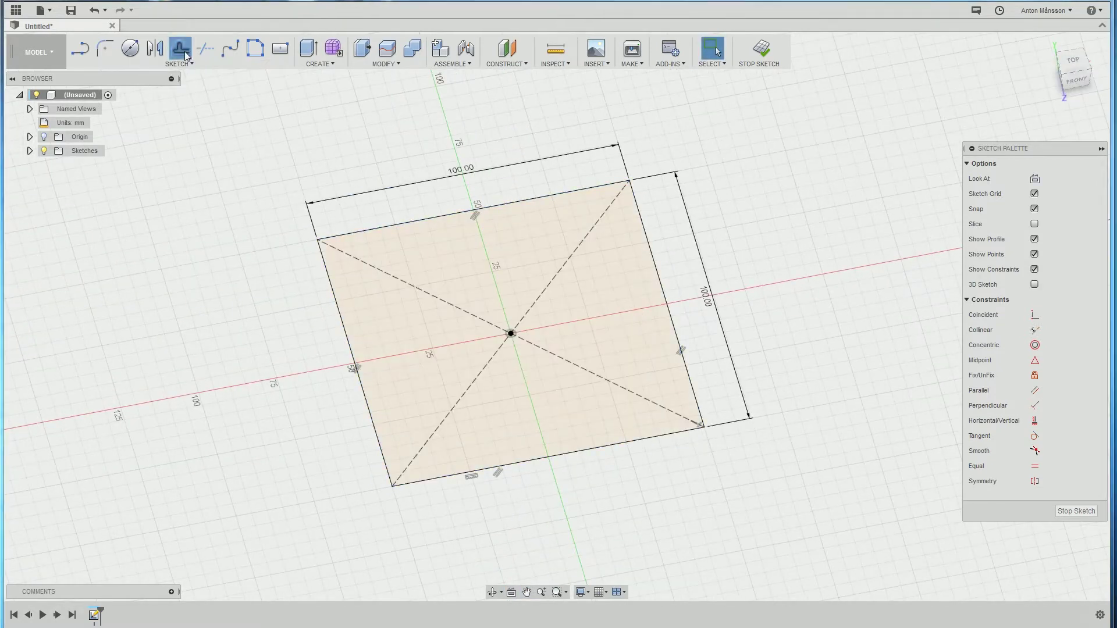
click(376, 231)
text(-2)
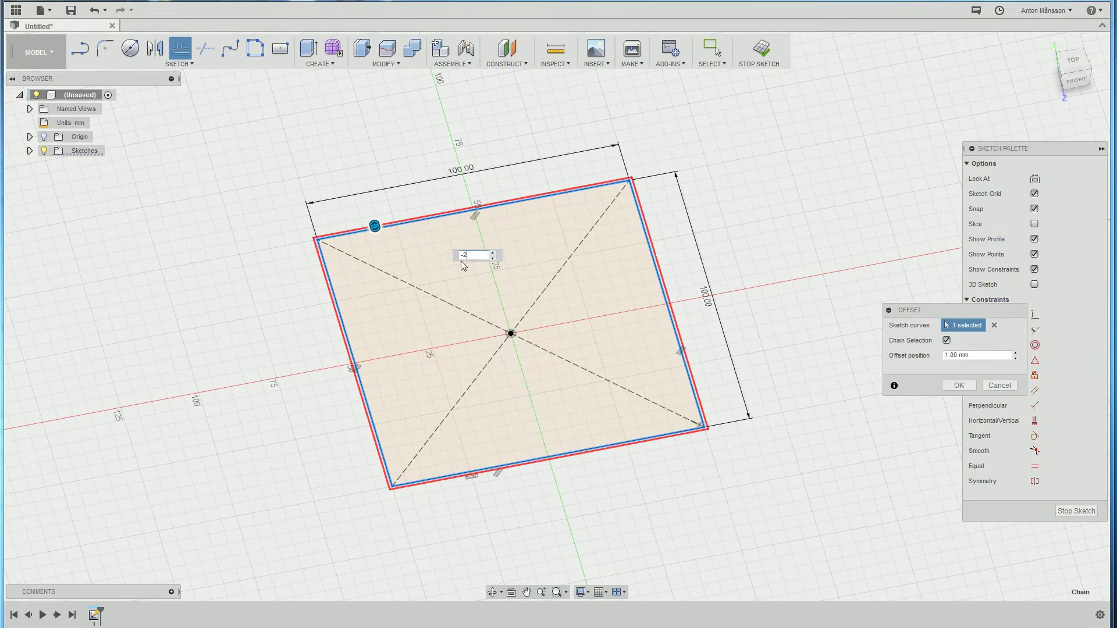
key(Return)
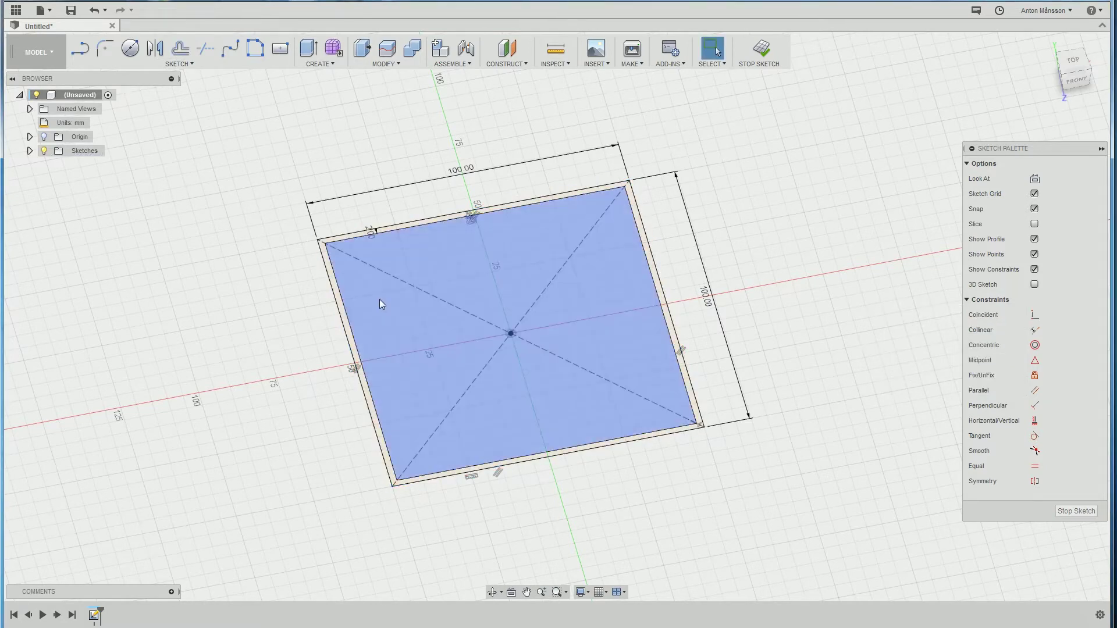
Extrude both the inner square and the surrounding rim profile 100 mm upward as a new body.
scroll(361, 305, up, 2)
scroll(343, 315, up, 2)
click(352, 312)
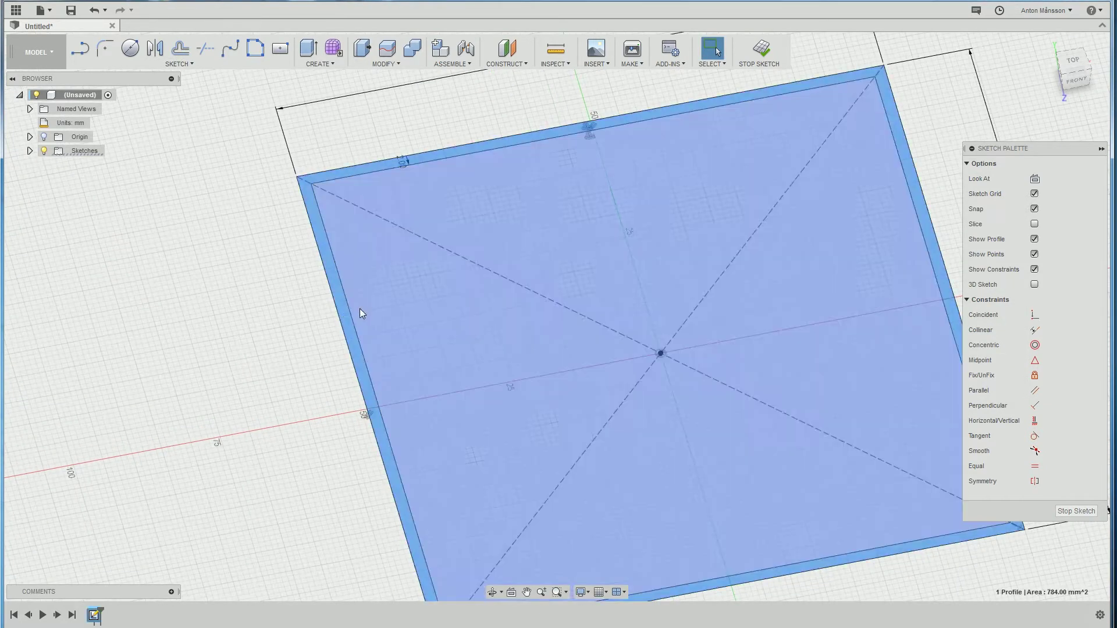
scroll(373, 309, down, 3)
right_click(313, 320)
click(294, 394)
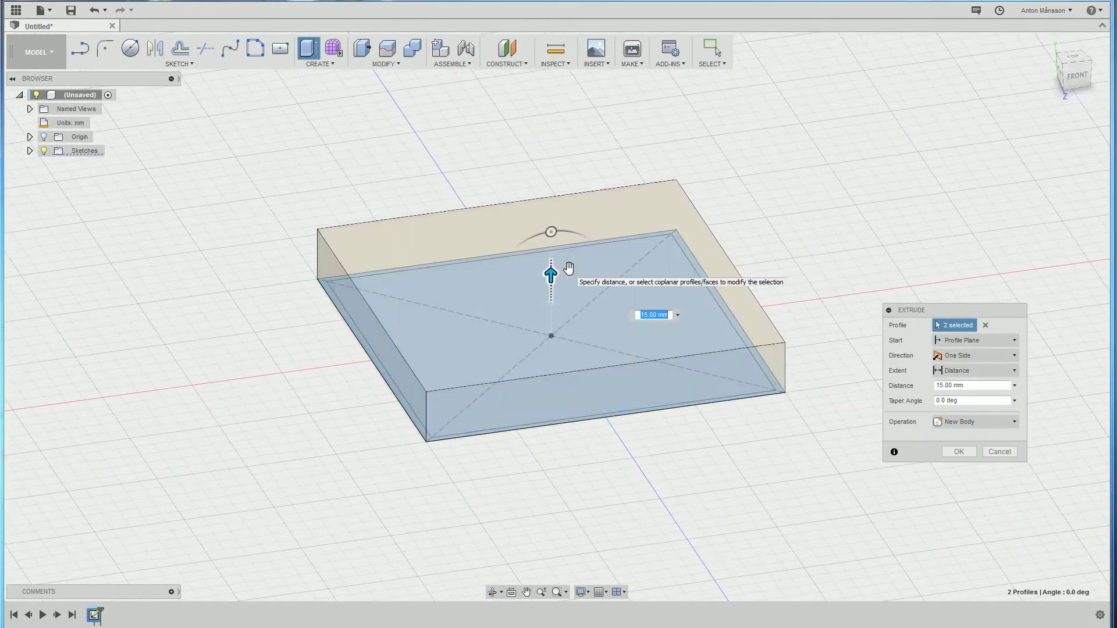
text(100)
key(Return)
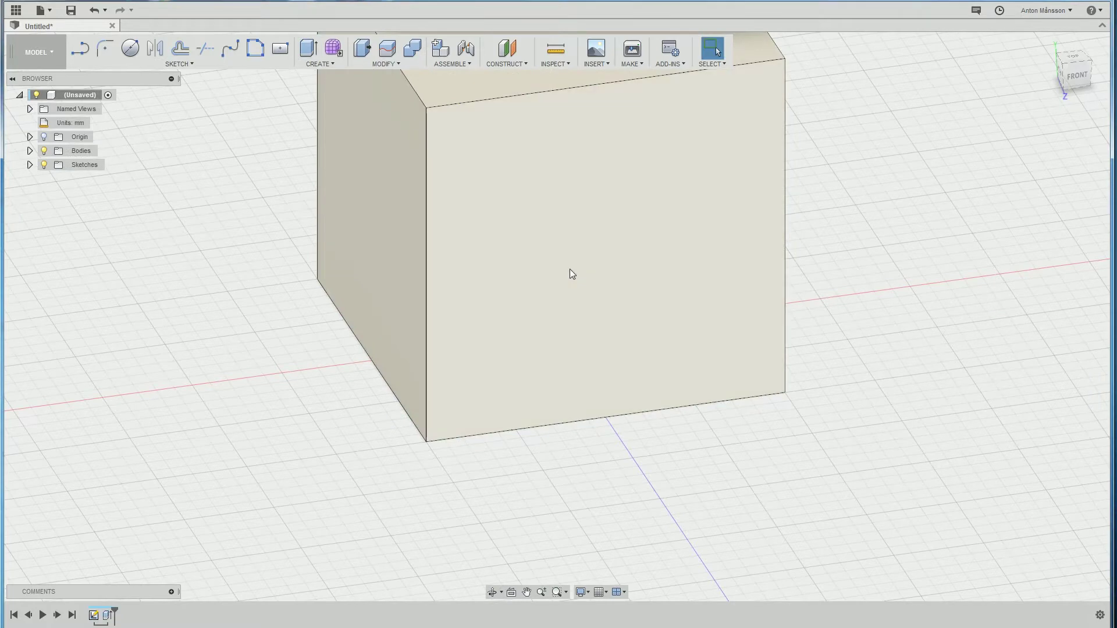
Make the base sketch visible again on the underside of the block.
middle_drag(570, 269, 569, 345)
scroll(563, 331, down, 2)
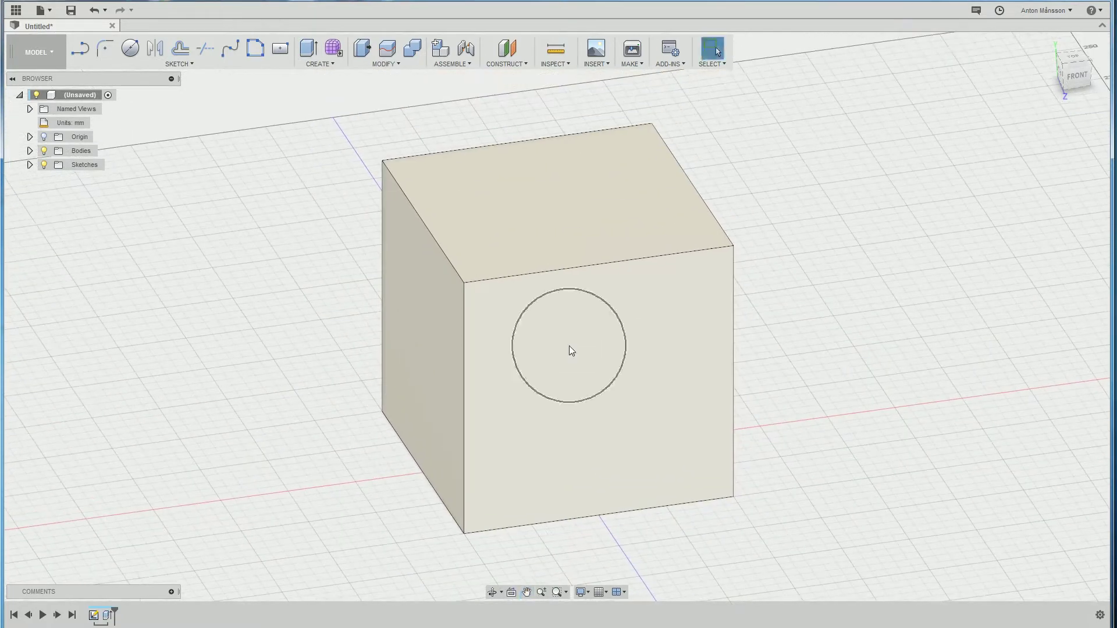
shift+middle_drag(552, 243, 526, 313)
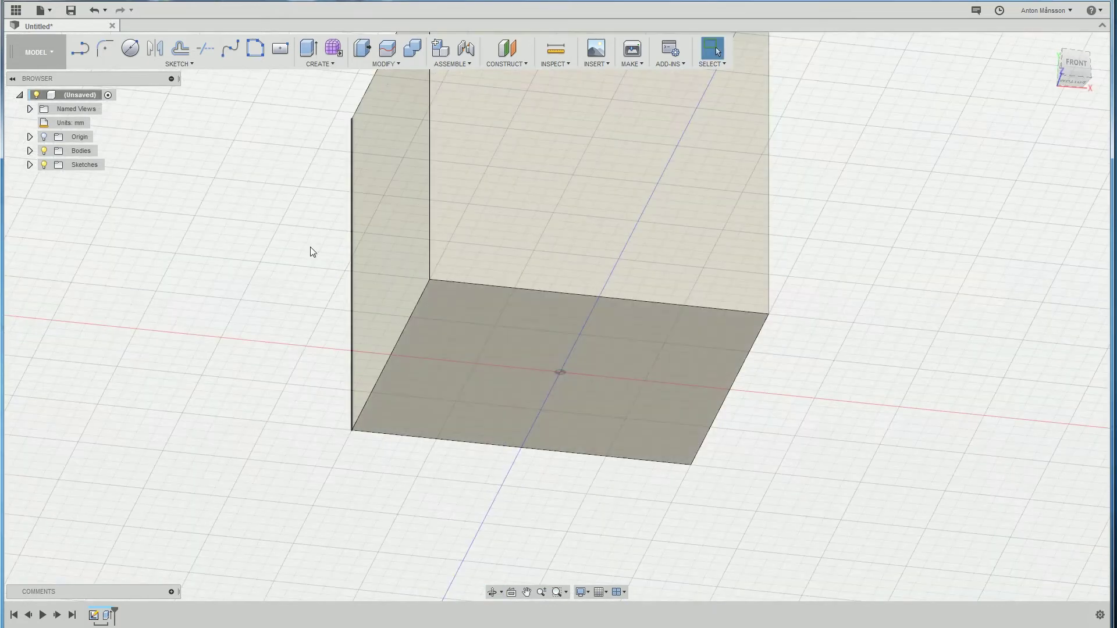
click(54, 180)
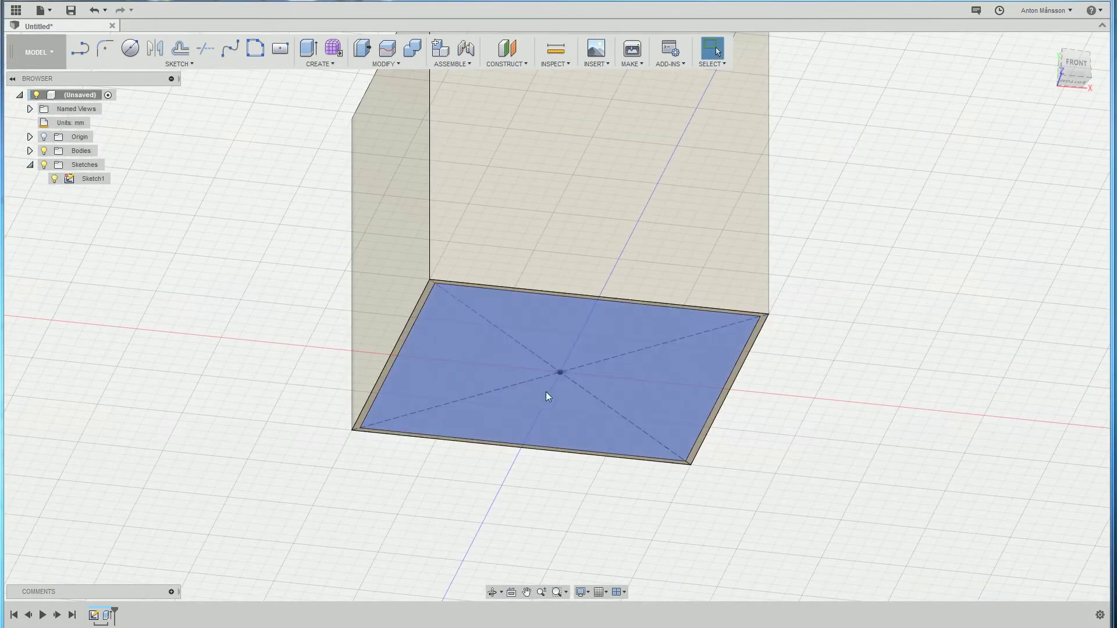
Extrude the narrow rim profile 16 mm up into the block as a cut, leaving a recessed lip around the base.
scroll(448, 337, up, 1)
scroll(413, 299, up, 5)
right_click(413, 299)
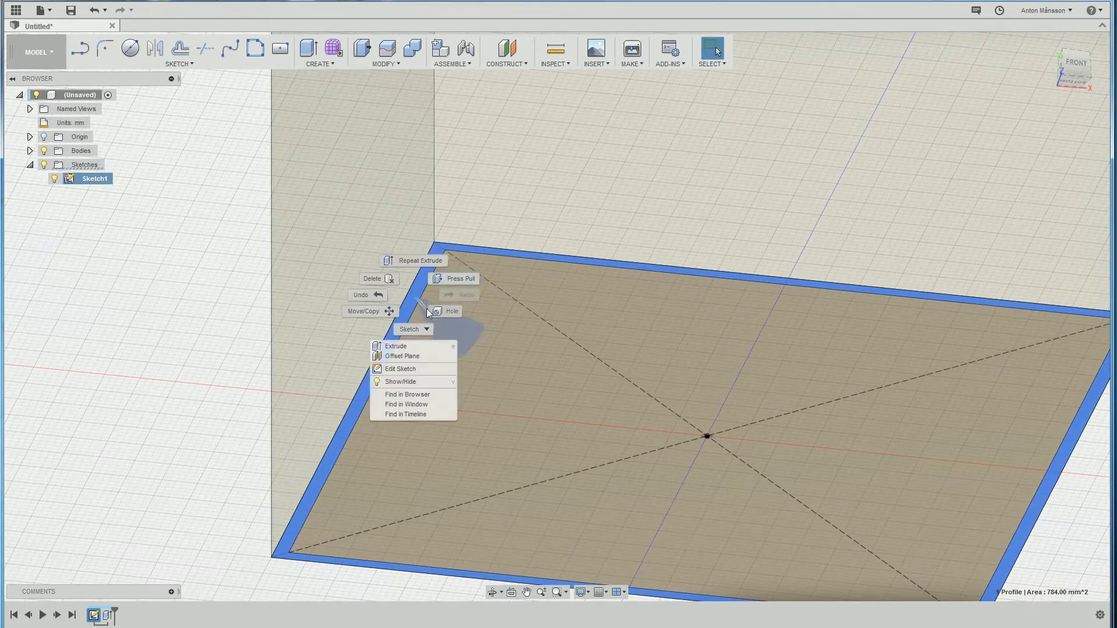
click(414, 343)
drag(693, 289, 697, 221)
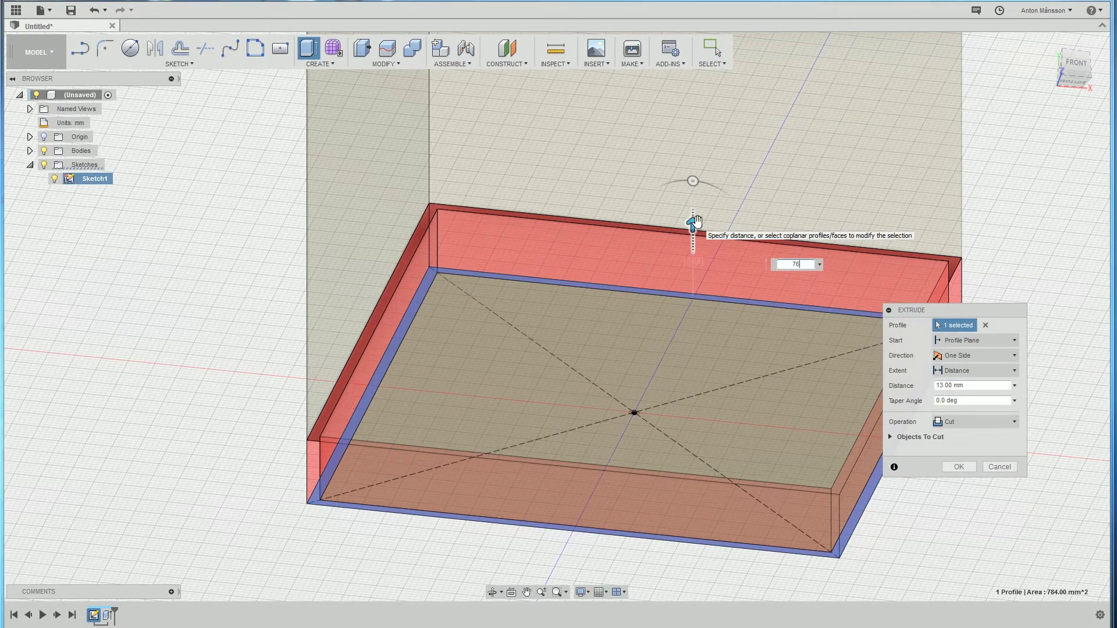
key(Return)
scroll(692, 223, down, 3)
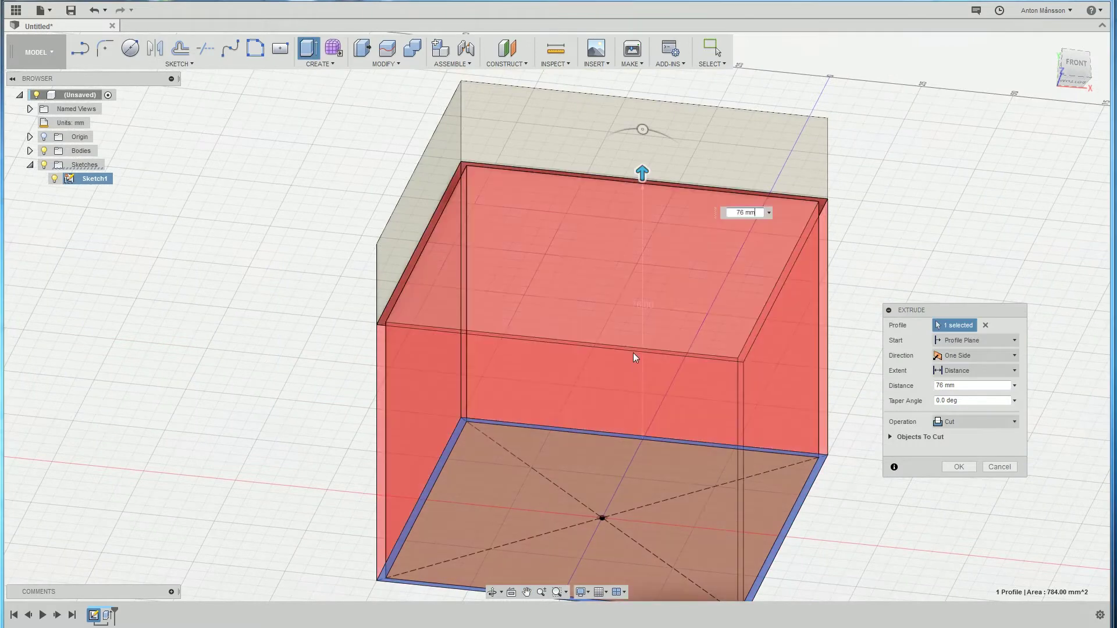
shift+middle_drag(633, 352, 619, 373)
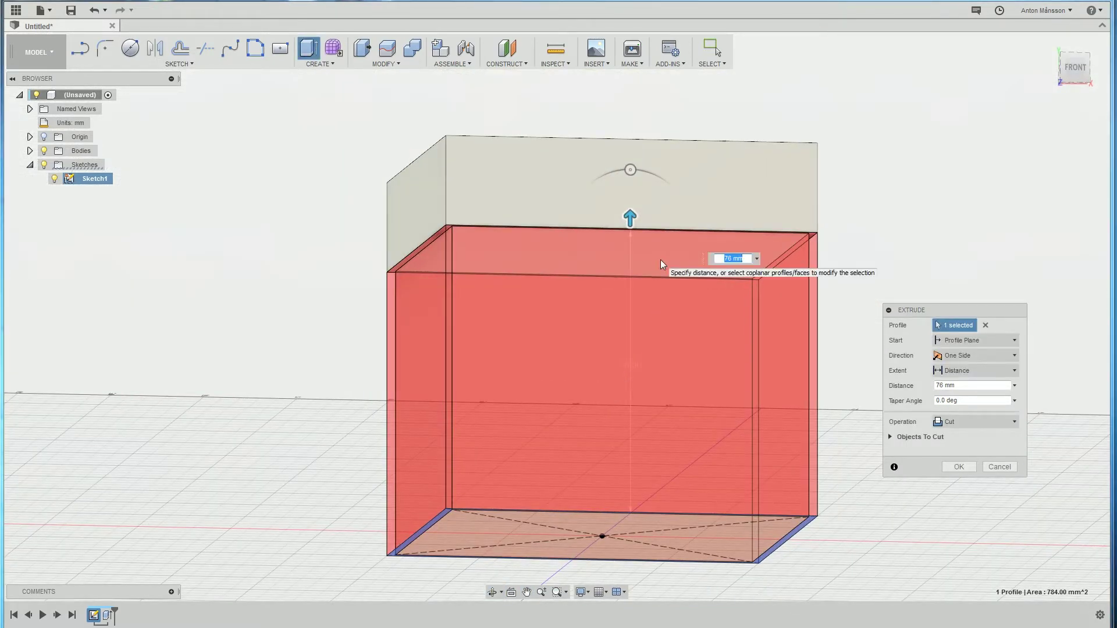
text(24)
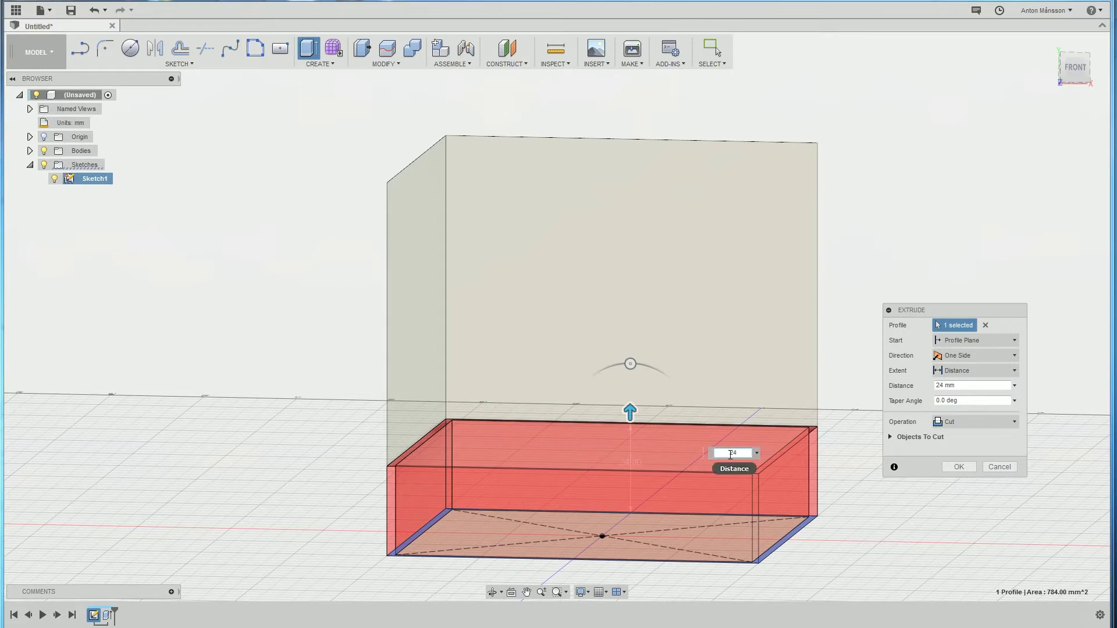
text(1)
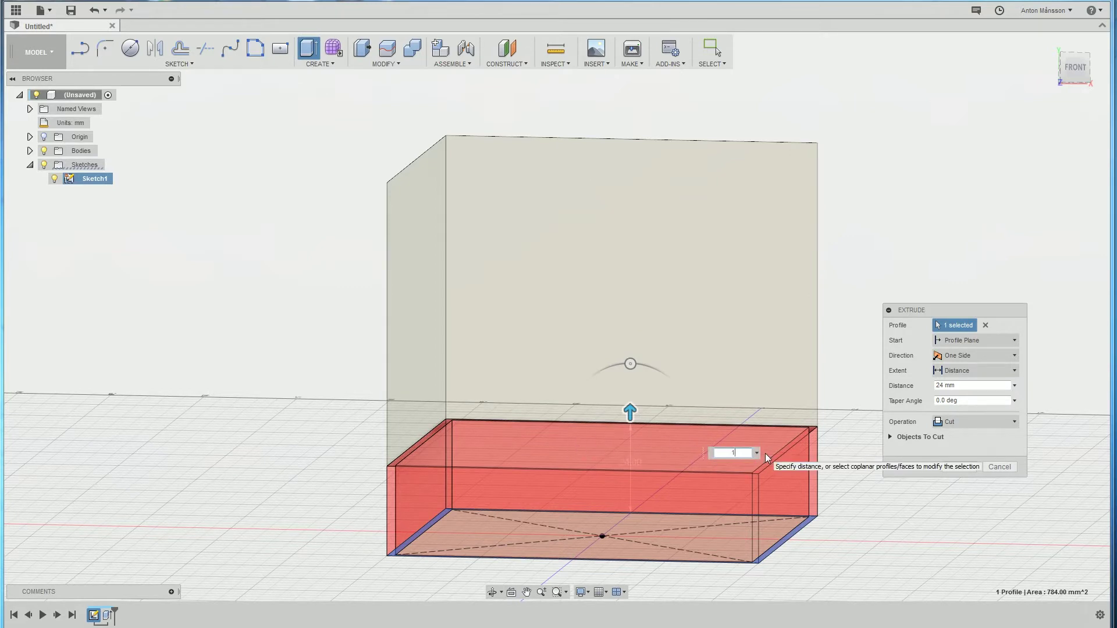
text(6)
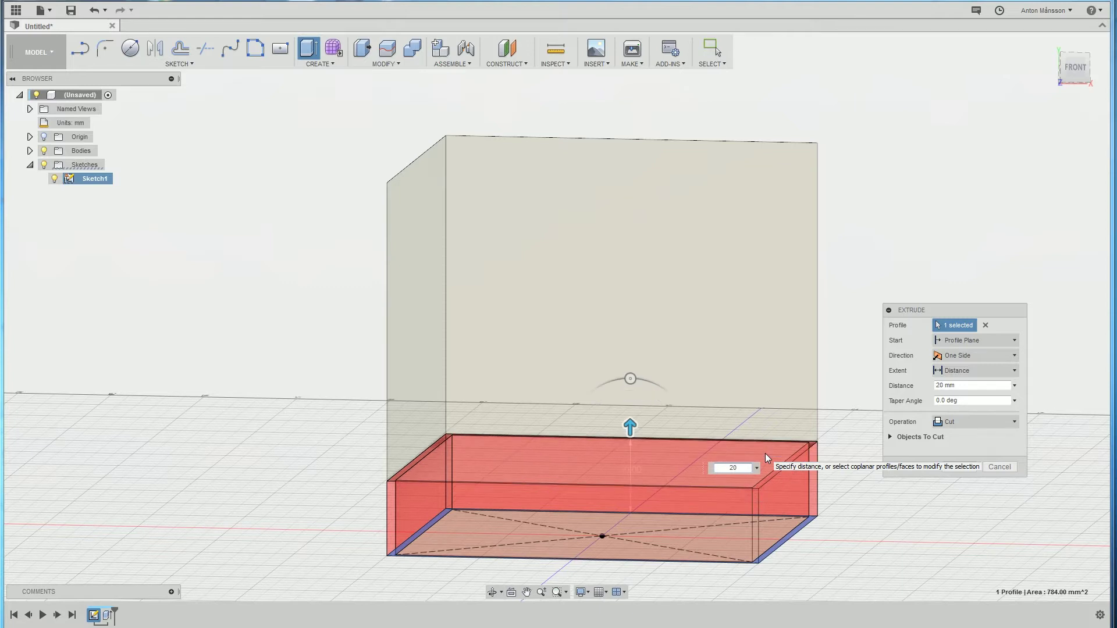
key(Return)
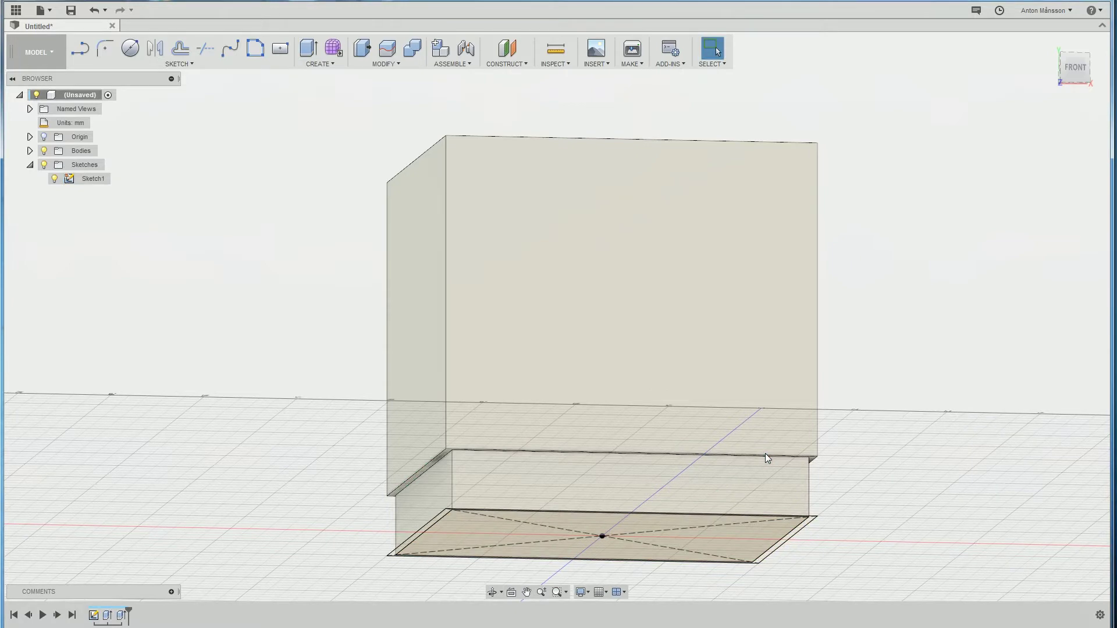
Examine the block's side faces and the recessed lip at its base from several sides.
shift+middle_drag(711, 460, 704, 408)
scroll(487, 389, up, 1)
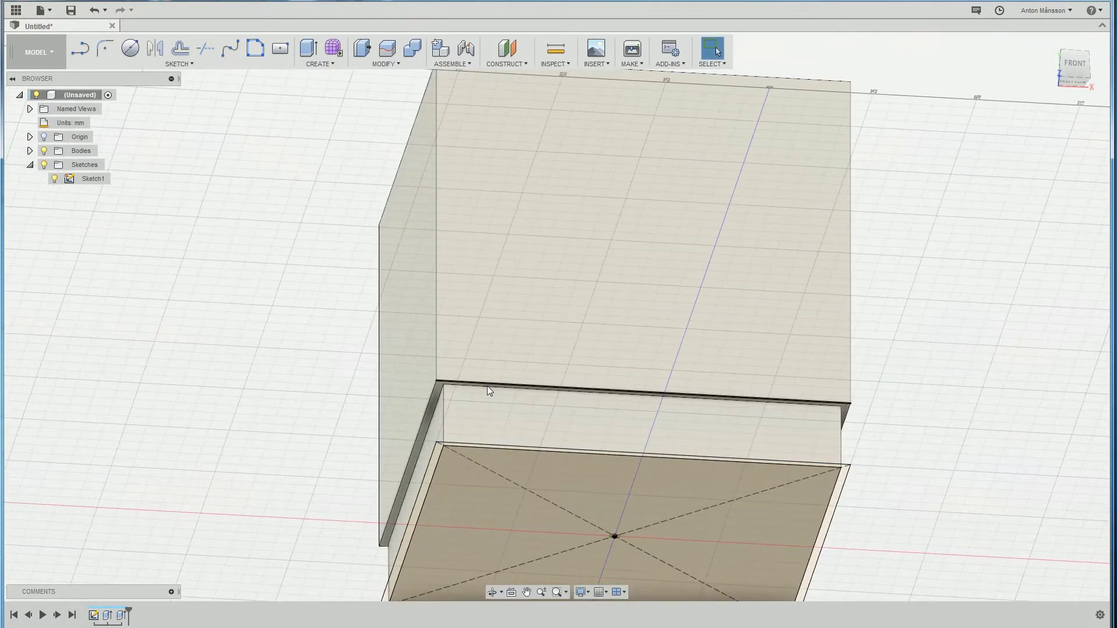
scroll(487, 386, up, 3)
double_click(420, 340)
click(420, 340)
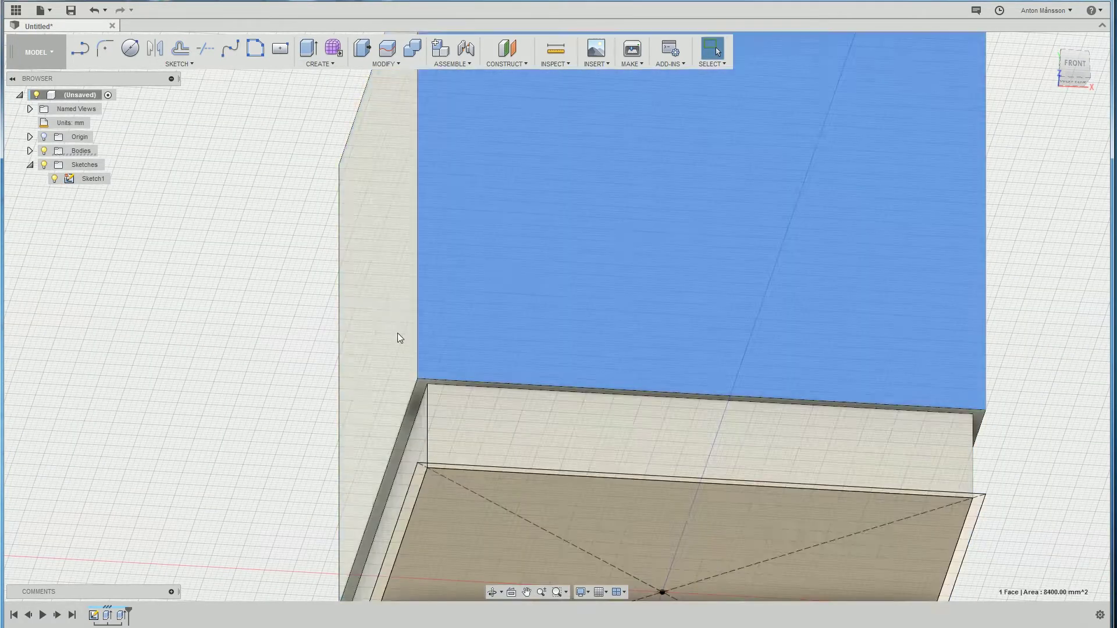
scroll(346, 333, down, 3)
click(344, 333)
shift+middle_drag(387, 337, 420, 323)
click(870, 316)
mouse_move(472, 234)
middle_down()
mouse_move(466, 242)
mouse_move(482, 246)
middle_up()
scroll(519, 260, down, 3)
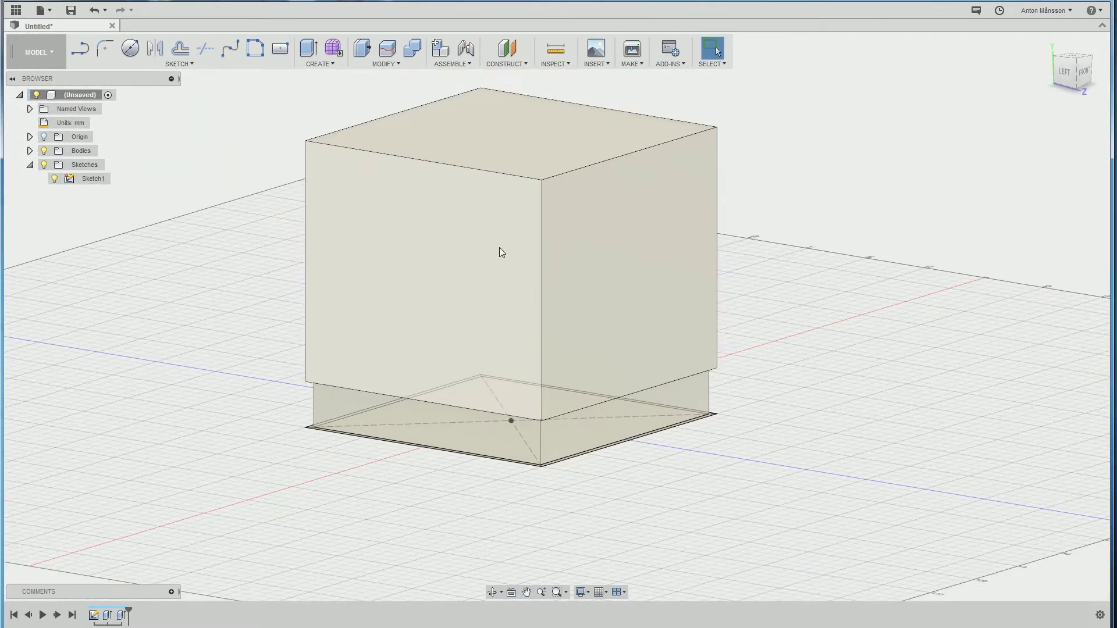
Start a fillet with a 7 mm radius on the block's vertical corner edge and the matching lip edge below it.
shift+middle_drag(502, 290, 400, 273)
scroll(417, 278, up, 5)
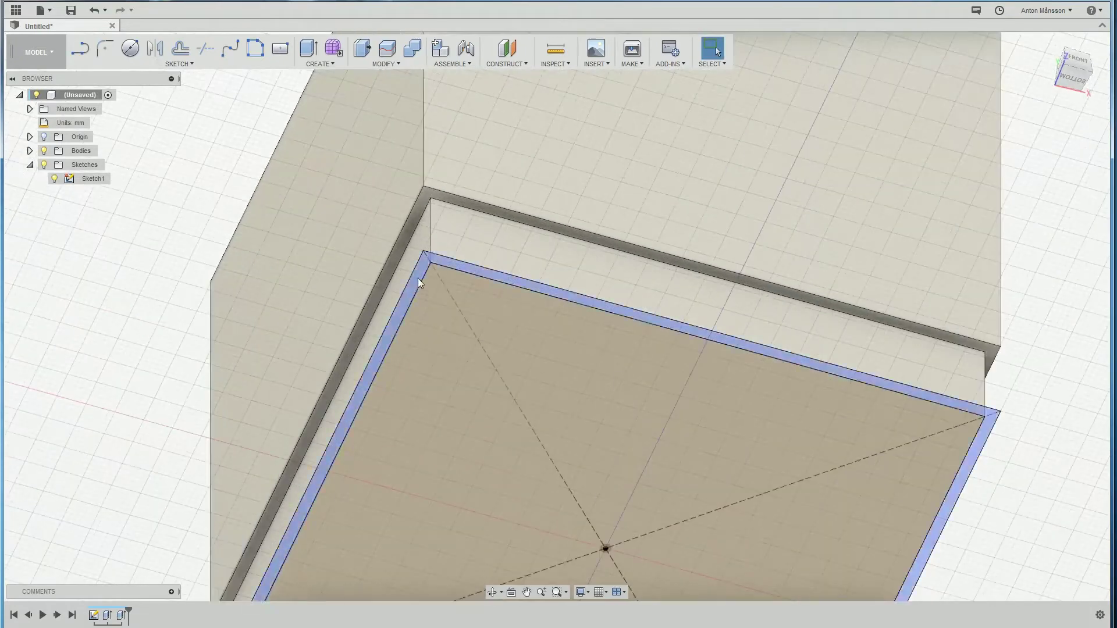
scroll(428, 226, down, 4)
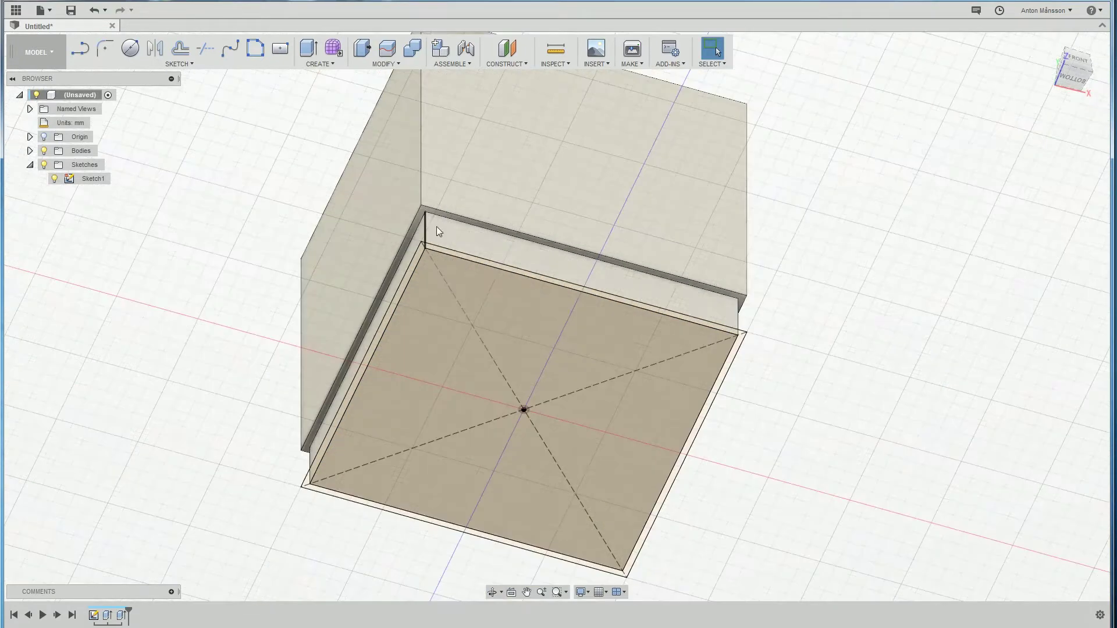
click(430, 253)
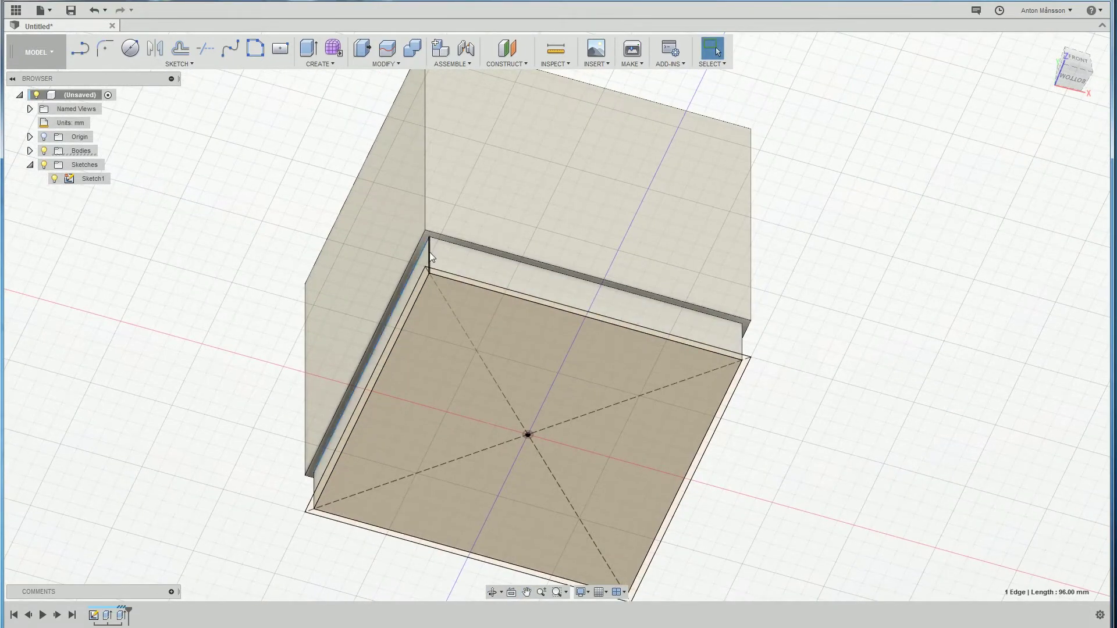
scroll(429, 245, up, 3)
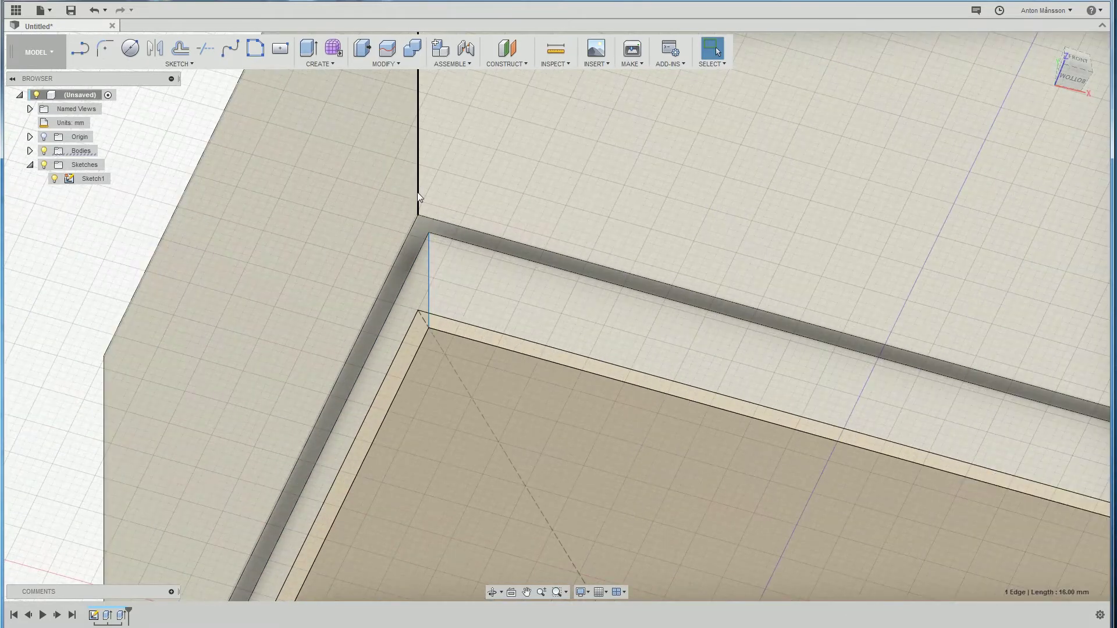
ctrl+click(419, 193)
right_click(419, 194)
click(400, 258)
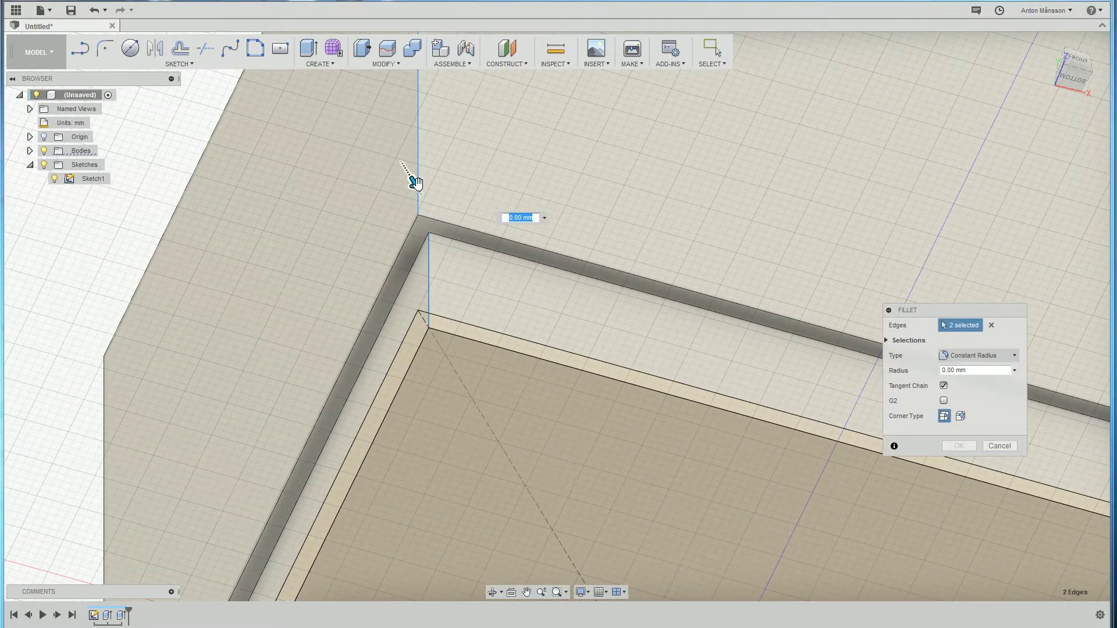
drag(419, 187, 428, 199)
scroll(430, 204, down, 5)
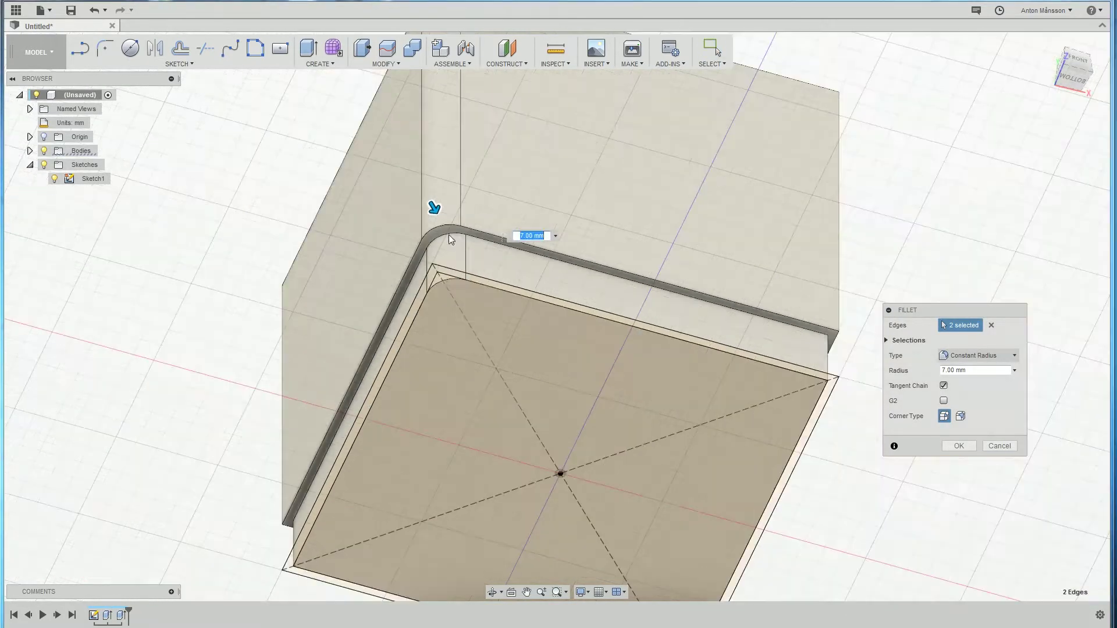
Fillet all four vertical corners of the block and their matching lip edges with a 10 mm radius, and hide the base sketch.
mouse_move(543, 280)
shift+middle_down()
mouse_move(487, 295)
mouse_move(540, 288)
shift+middle_up()
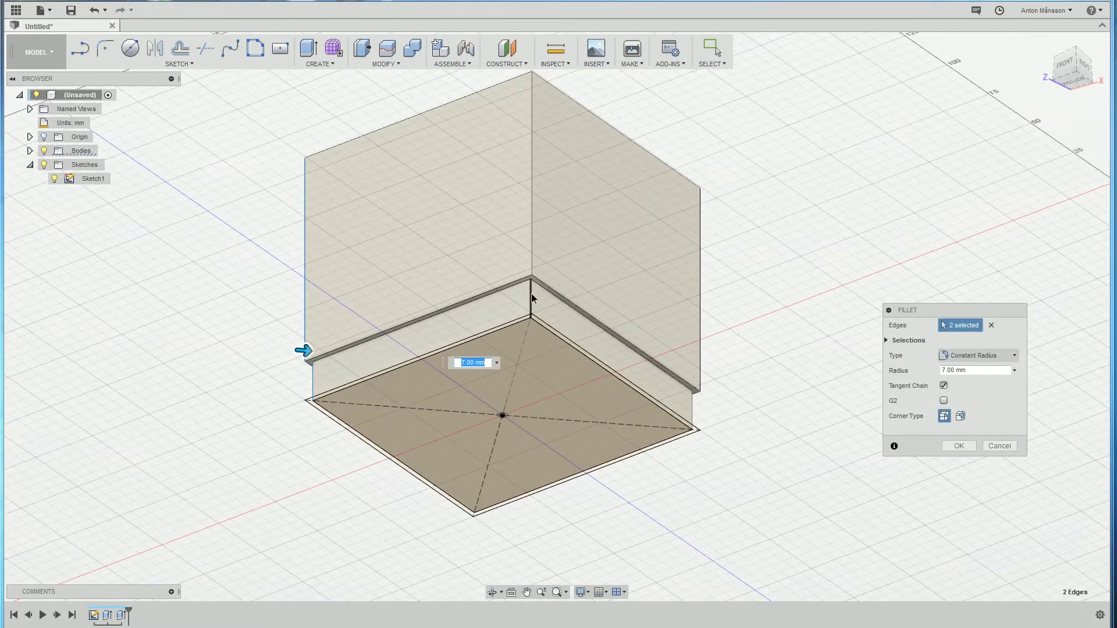
click(530, 238)
click(530, 239)
shift+middle_drag(530, 239, 643, 261)
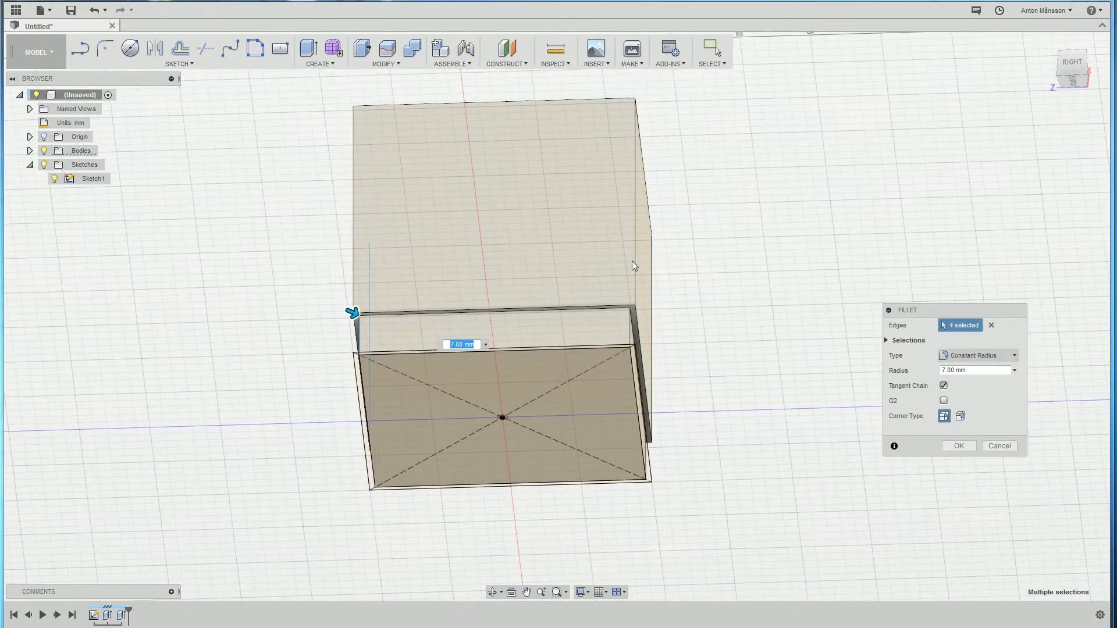
click(633, 261)
click(627, 330)
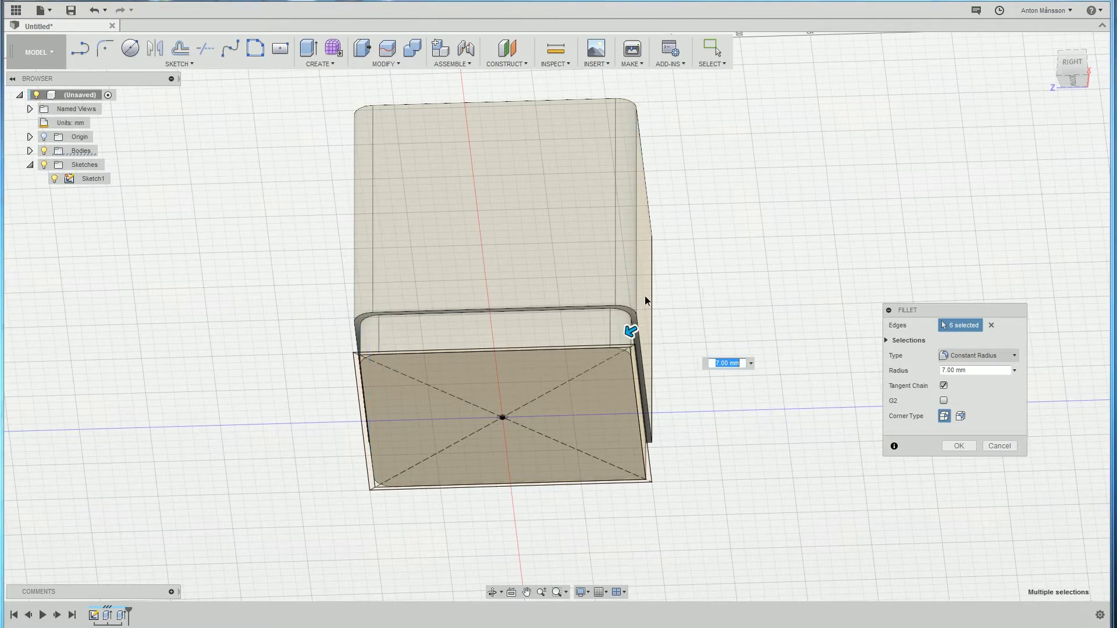
shift+middle_drag(644, 296, 636, 284)
click(637, 285)
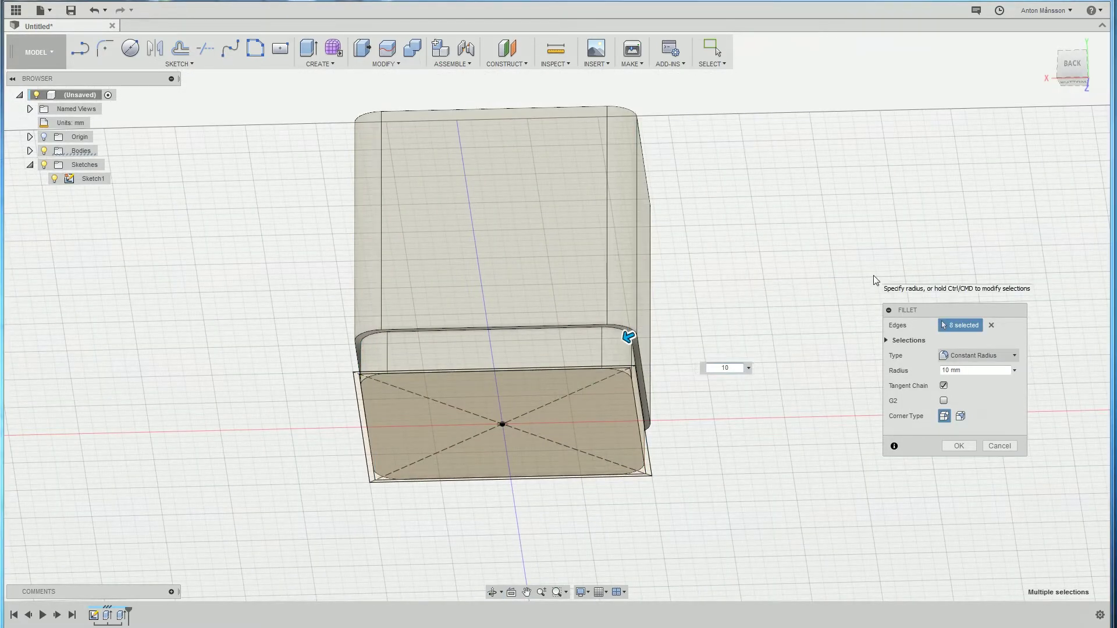
key(Return)
click(54, 178)
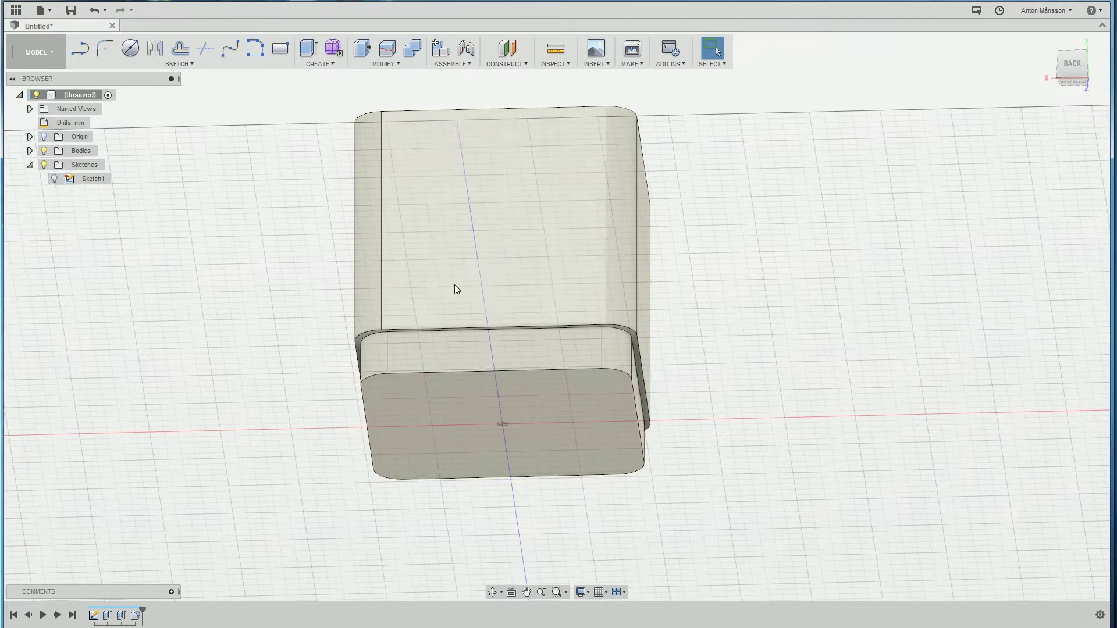
Fillet the outer and inner edge loops of the narrow ledge above the base lip with a 2 mm radius.
mouse_move(454, 289)
shift+middle_down()
mouse_move(501, 292)
mouse_move(456, 303)
shift+middle_up()
scroll(455, 303, up, 4)
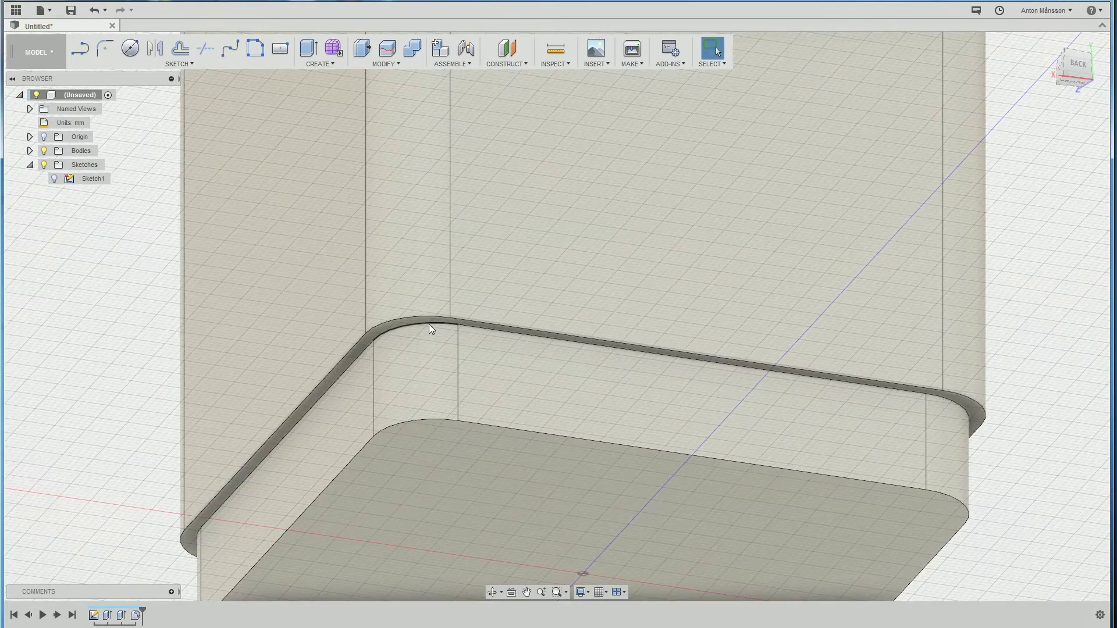
double_click(428, 324)
click(130, 341)
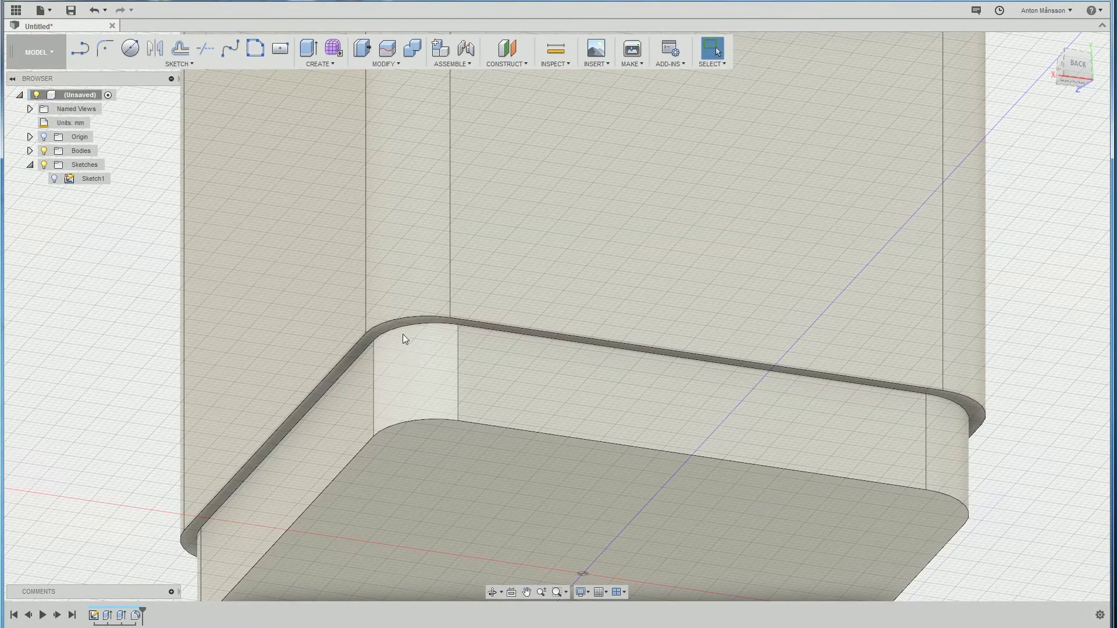
click(476, 330)
ctrl+click(434, 326)
right_click(434, 326)
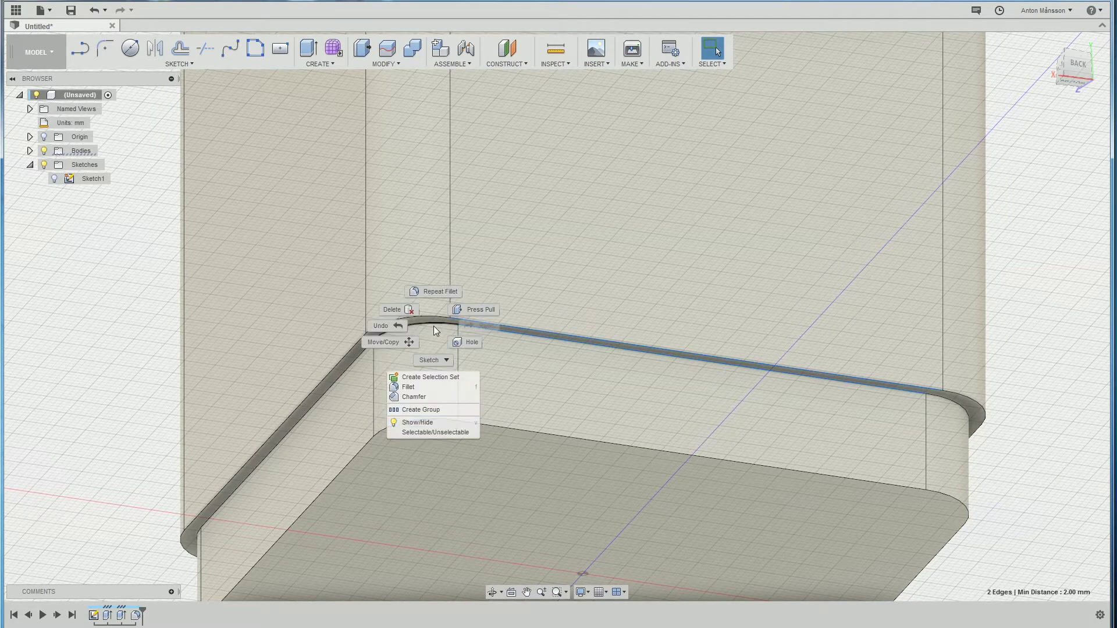
click(418, 389)
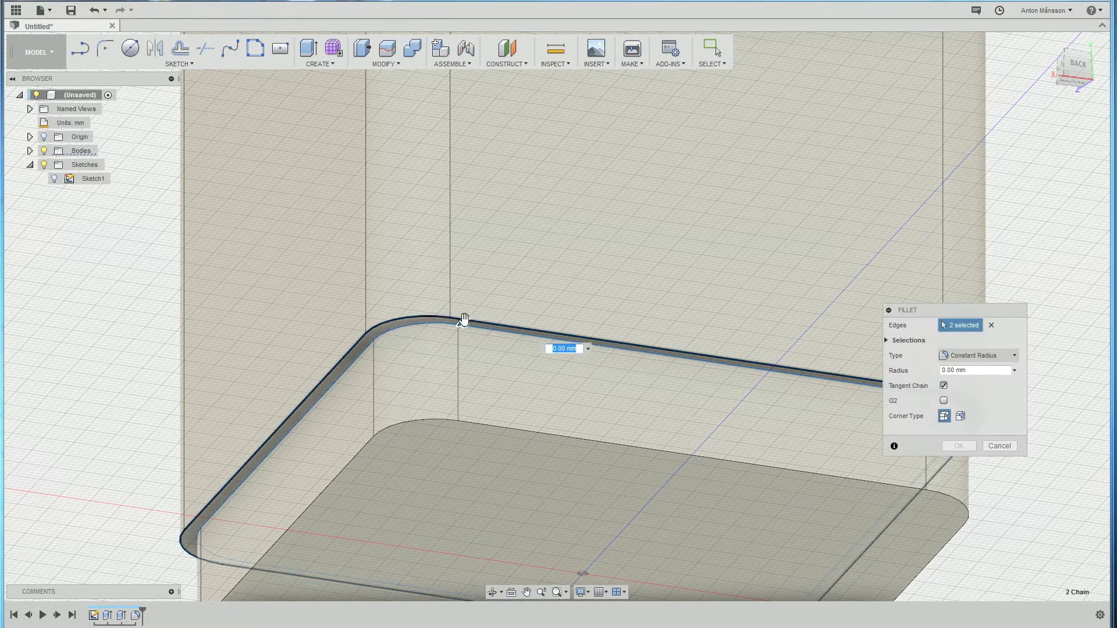
text(2)
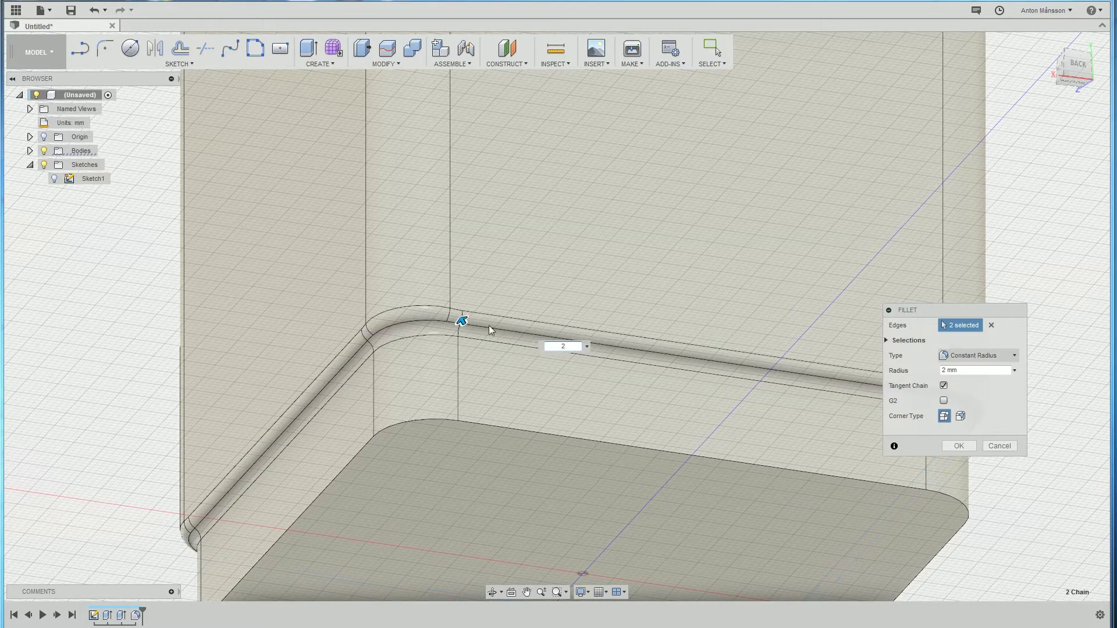
key(Return)
Start the Shell operation for the filleted block, with its top face in view.
scroll(501, 326, down, 3)
shift+middle_drag(500, 326, 523, 361)
shift+middle_drag(773, 337, 793, 414)
click(1068, 74)
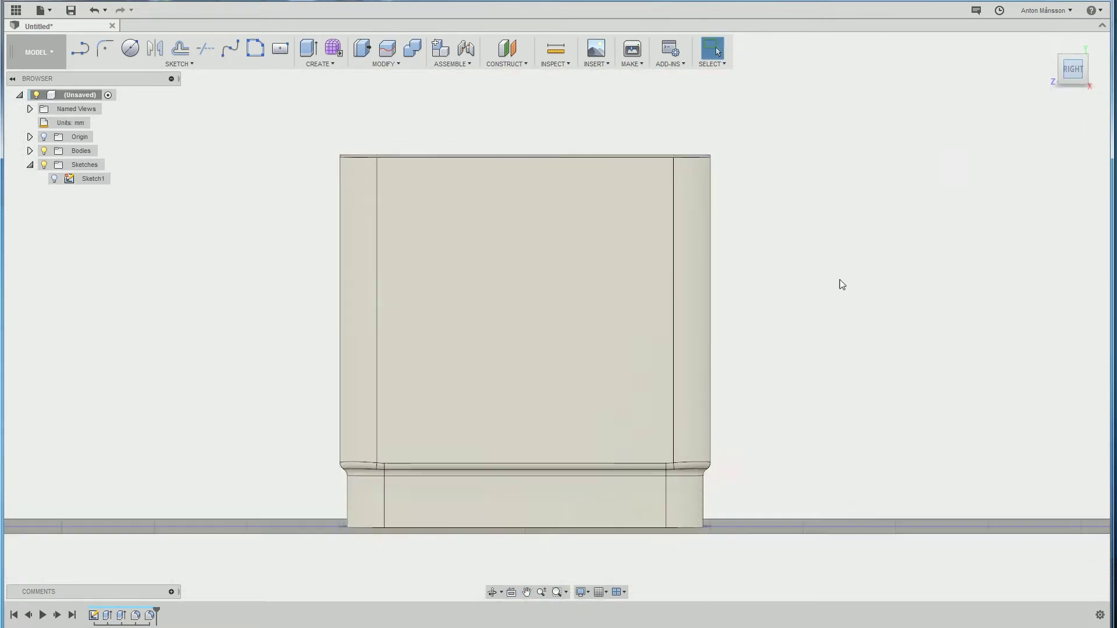
click(378, 64)
click(396, 133)
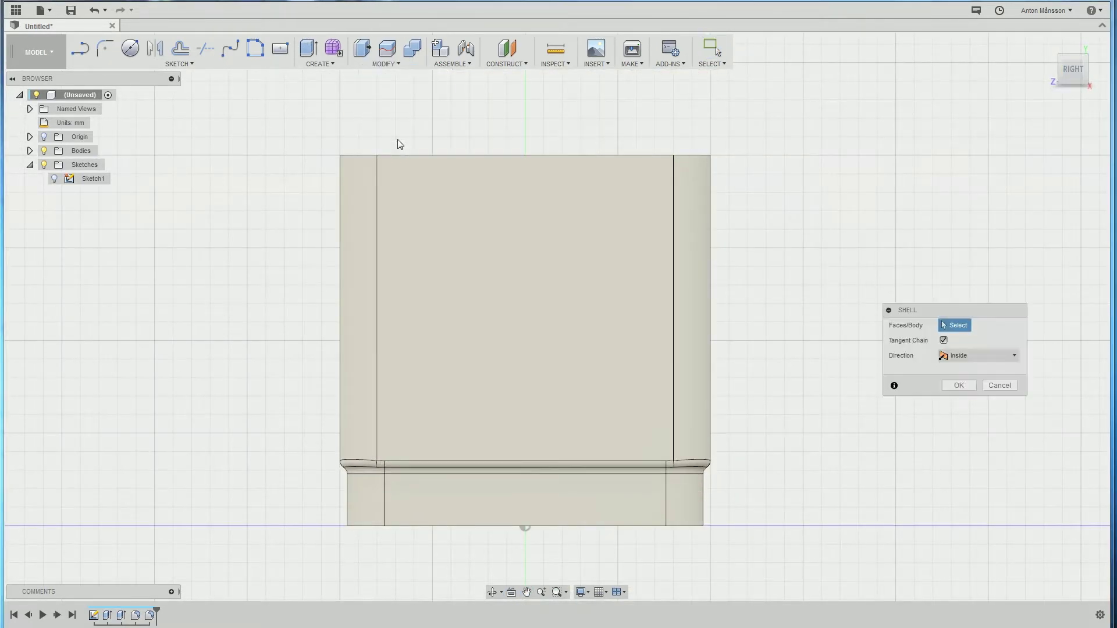
shift+middle_drag(800, 169, 773, 224)
click(599, 230)
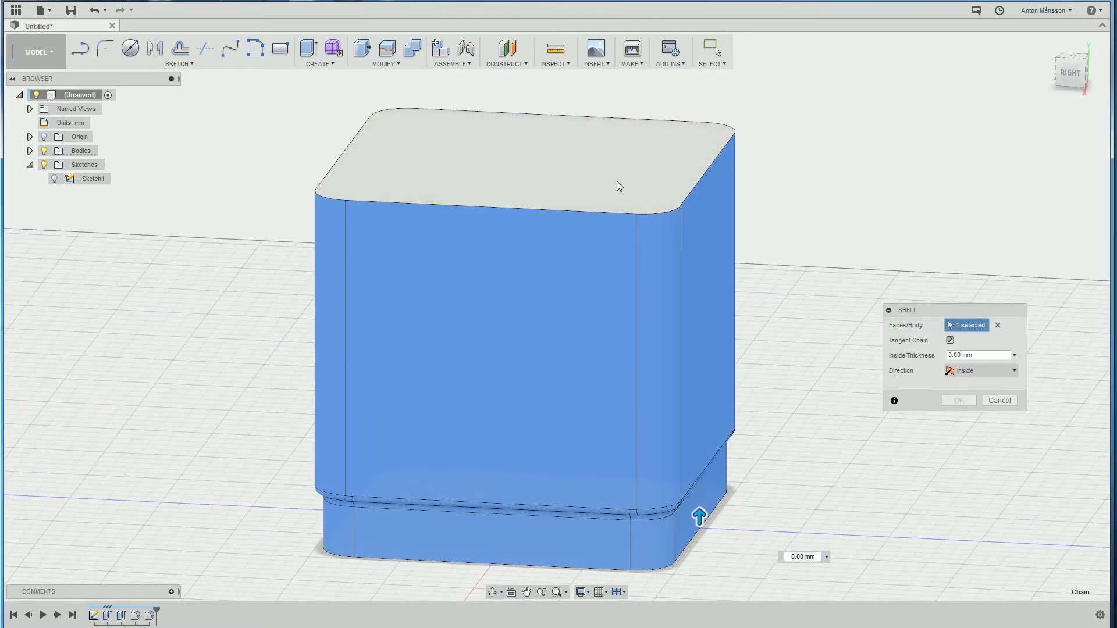
click(617, 181)
click(619, 185)
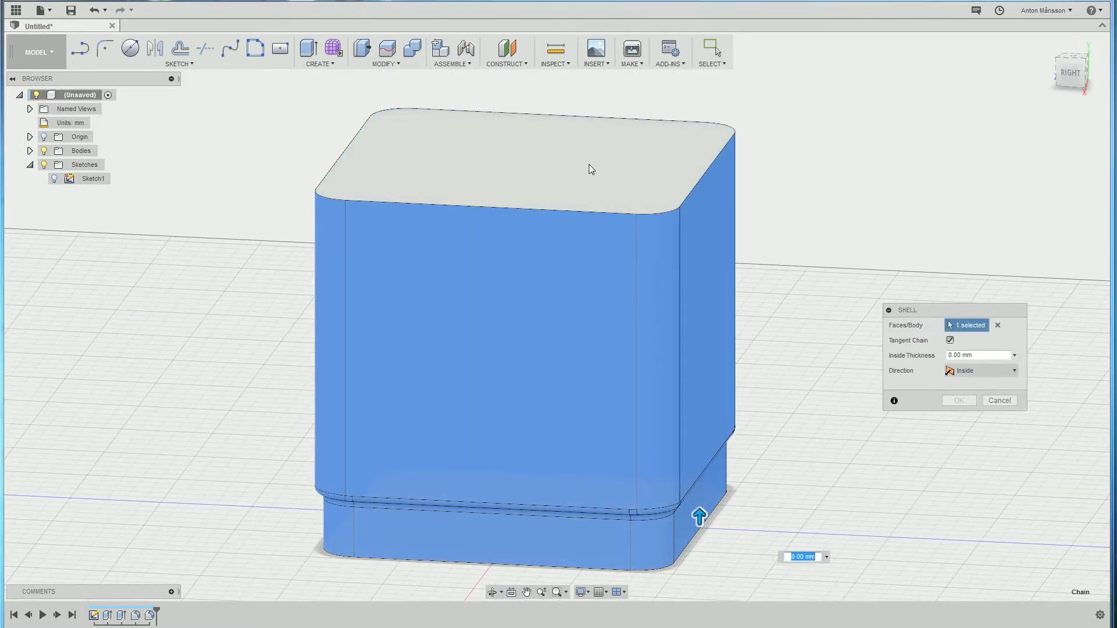
click(640, 143)
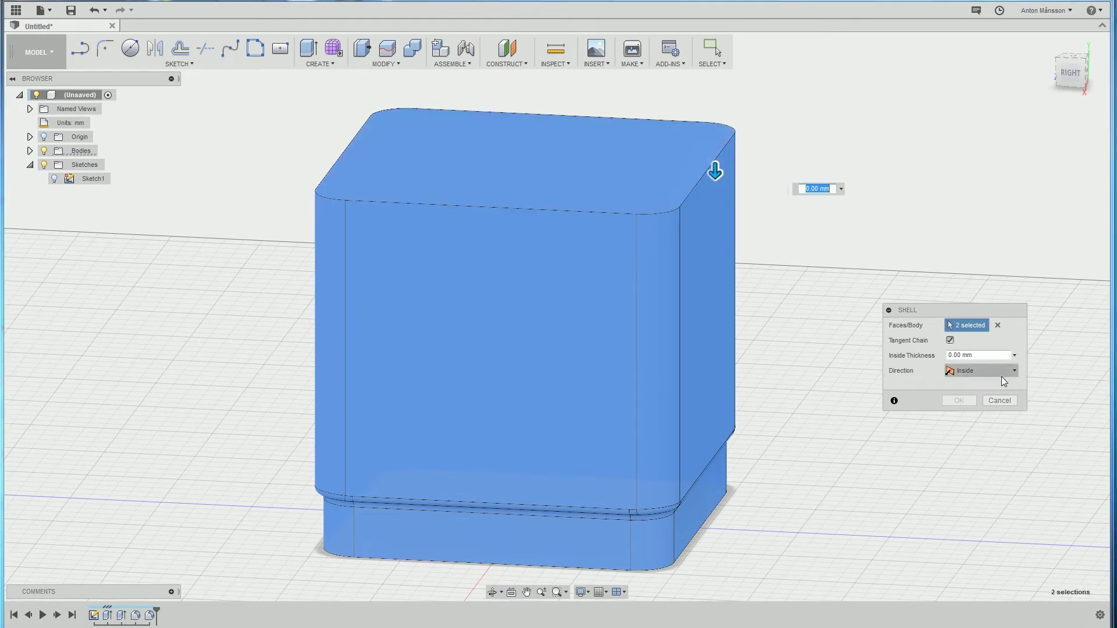
click(998, 325)
Pick the block's top face as the shell opening and set the inside thickness to 5 mm.
click(623, 162)
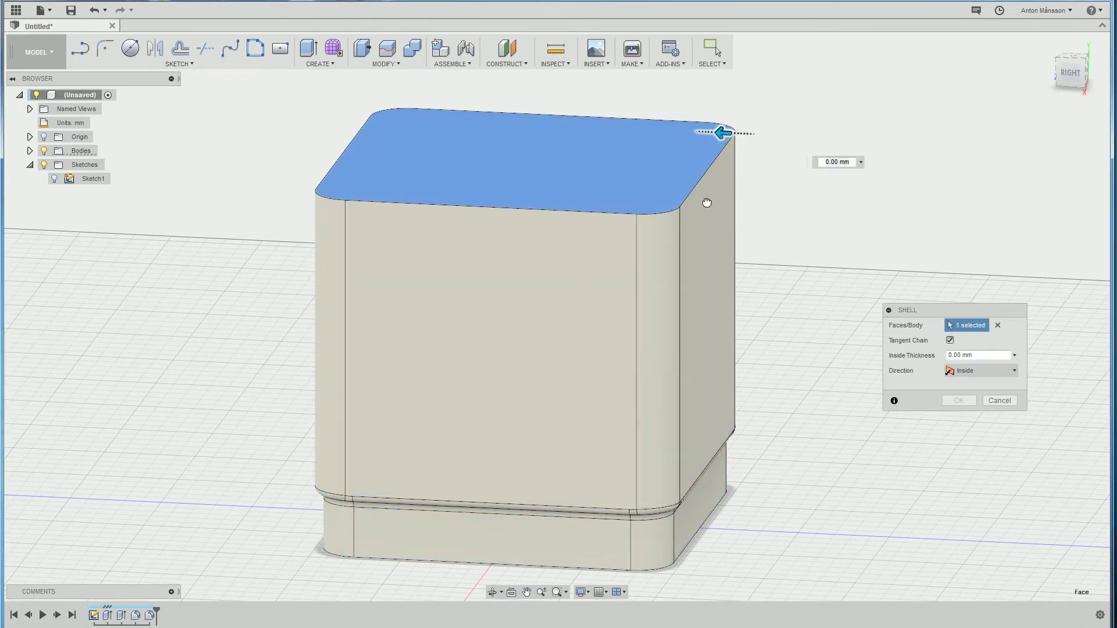
text(5)
middle_drag(633, 194, 631, 223)
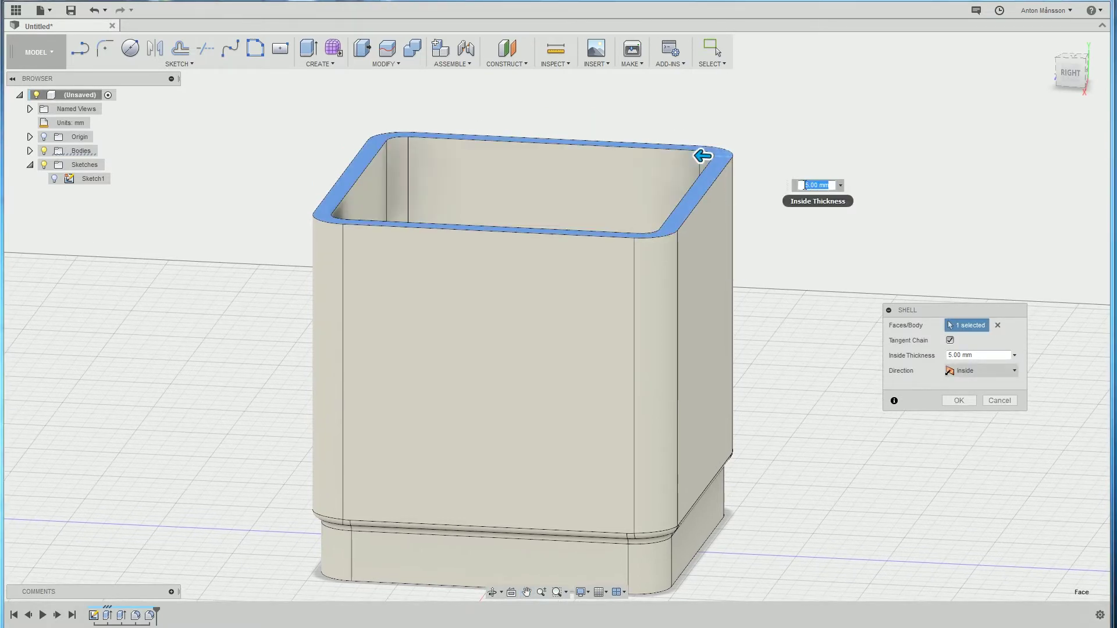
Try inside thicknesses of 1 mm, 1.2 mm and 2 mm for the shell walls.
text(1)
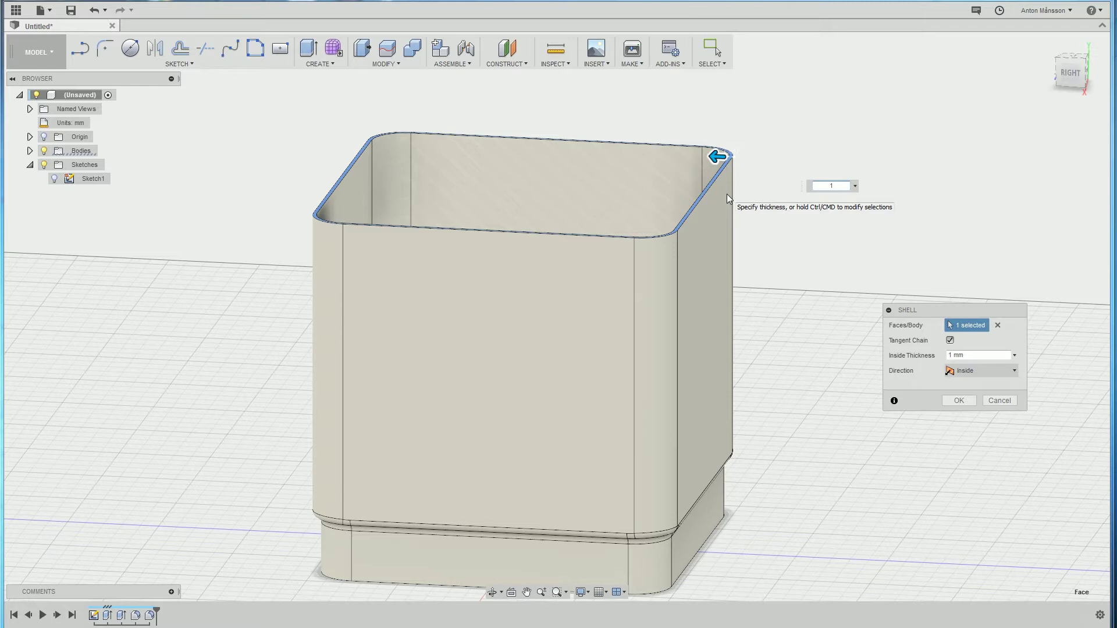
text(.2)
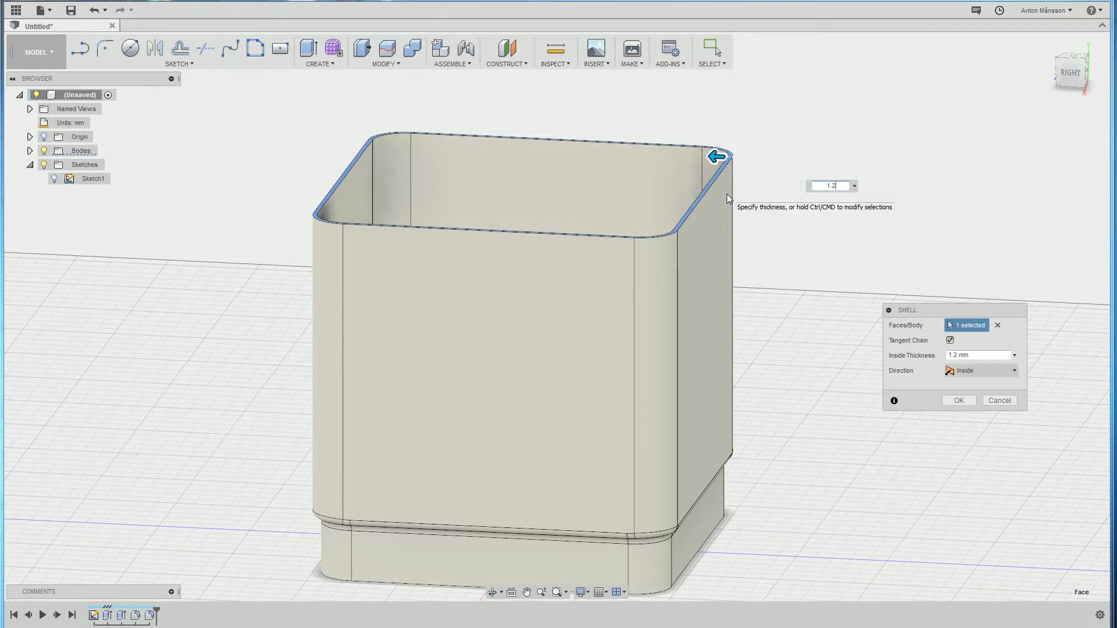
key(BackSpace)
key(BackSpace)
key(BackSpace)
text(2)
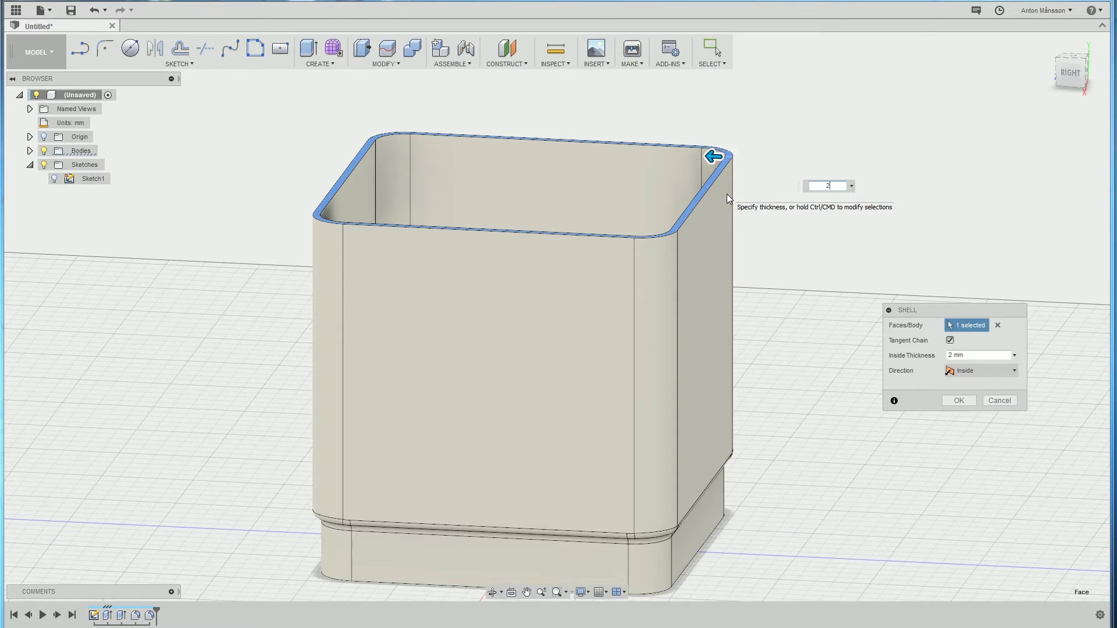
Complete the shell with a 1.6 mm inside thickness and examine the hollow interior around the ledge.
key(BackSpace)
text(1.6)
key(Return)
shift+middle_drag(728, 193, 420, 167)
scroll(514, 249, up, 8)
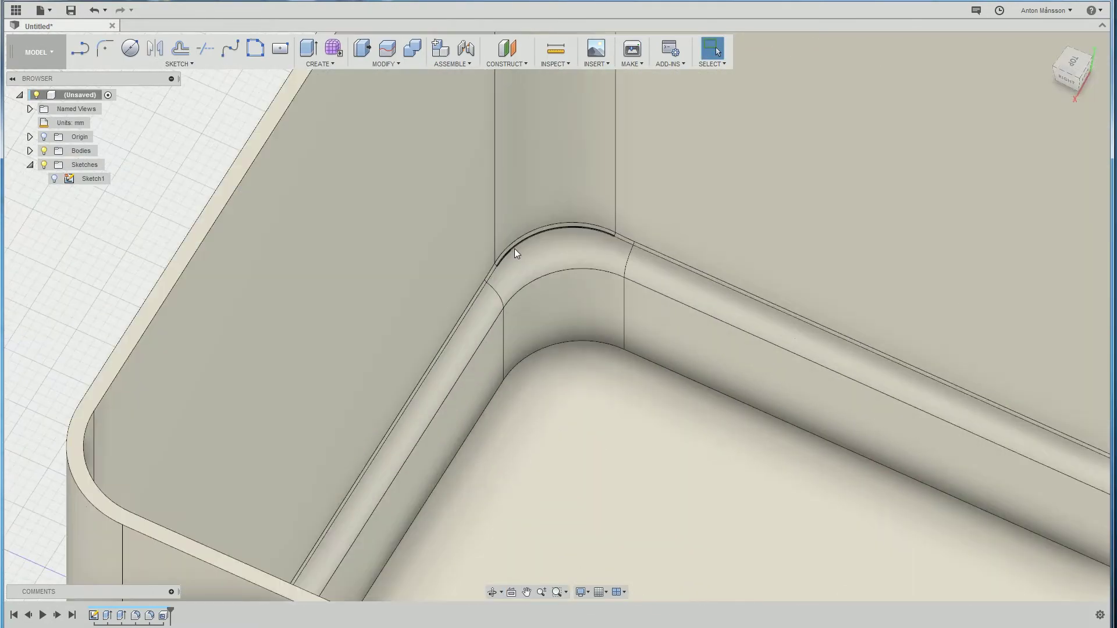
scroll(519, 262, down, 6)
shift+middle_drag(567, 277, 650, 274)
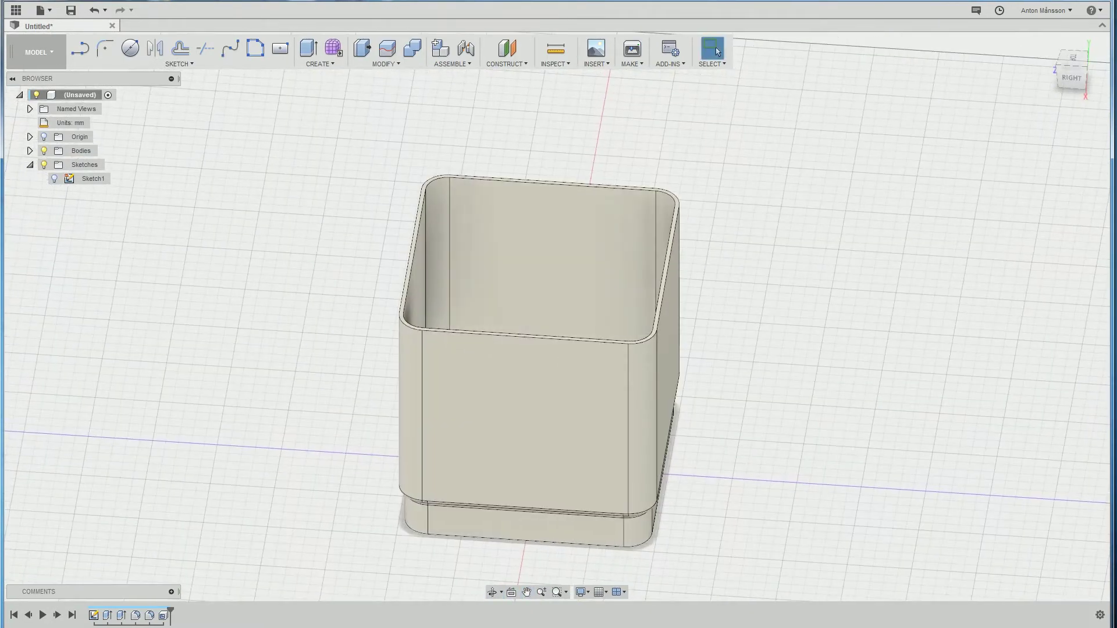
Sketch a symmetric, open-topped trapezoid on the box's right face, starting above the rim, with sloping sides about 32 mm long and a narrower base.
click(1073, 80)
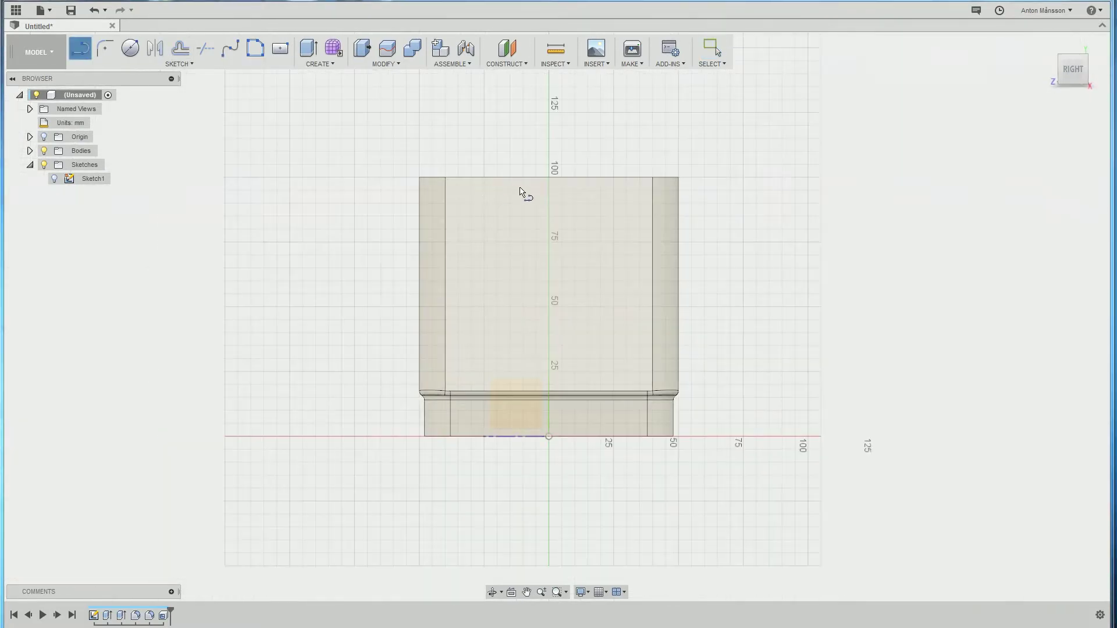
click(576, 200)
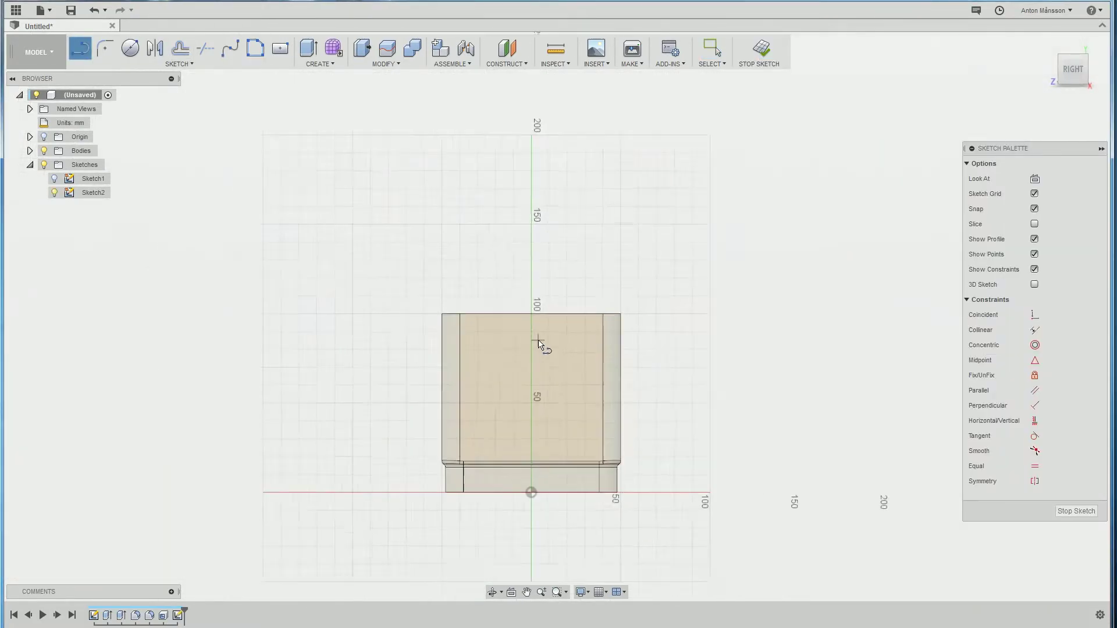
scroll(539, 343, up, 3)
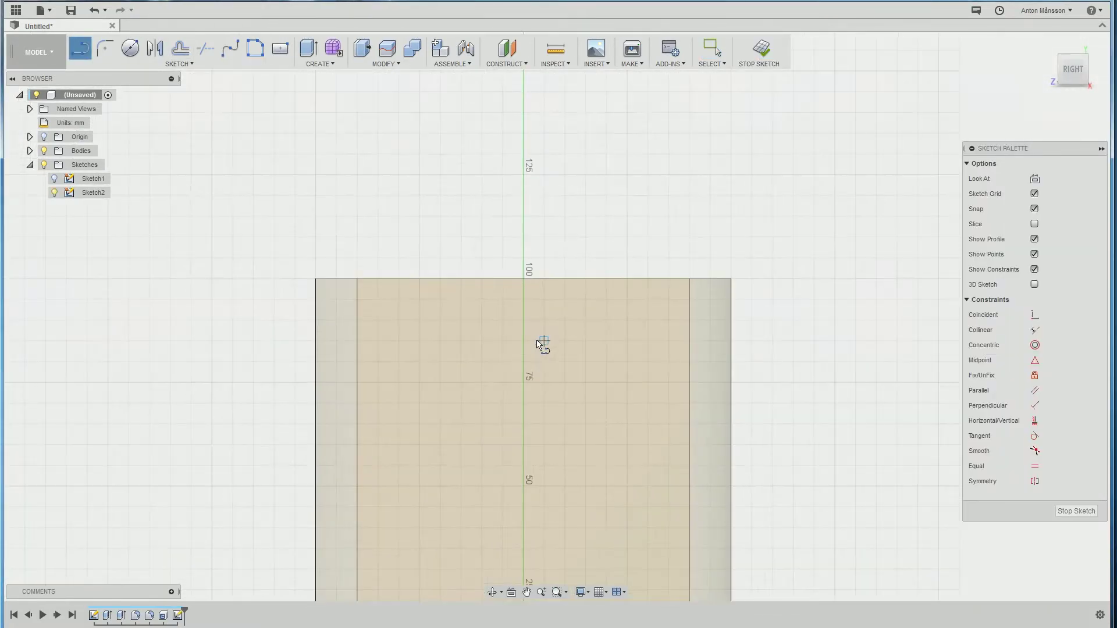
click(377, 258)
click(420, 383)
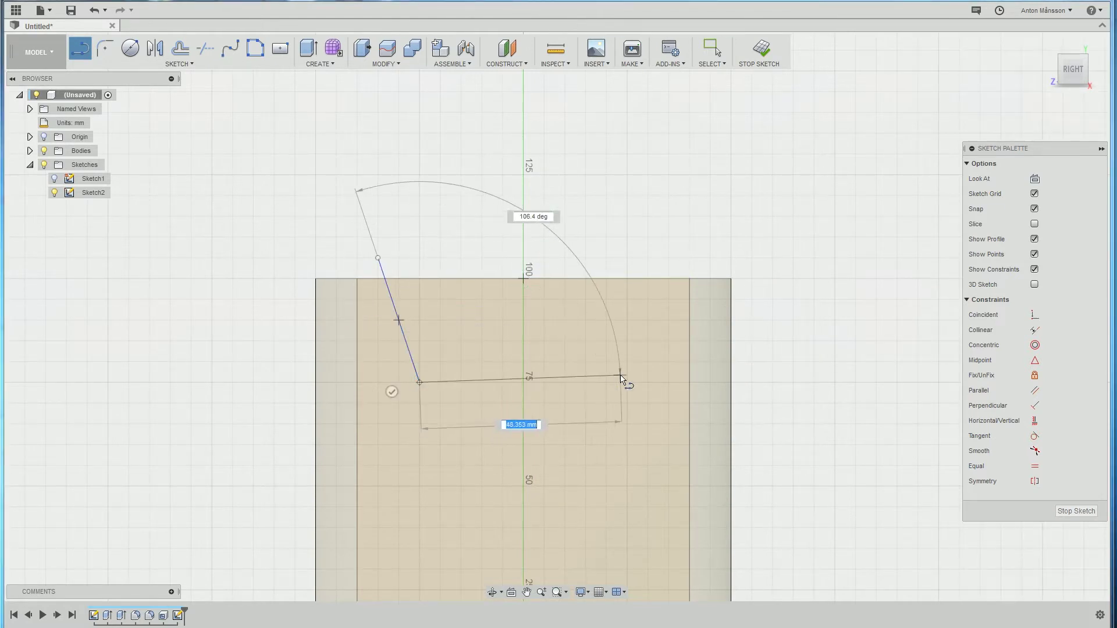
click(627, 382)
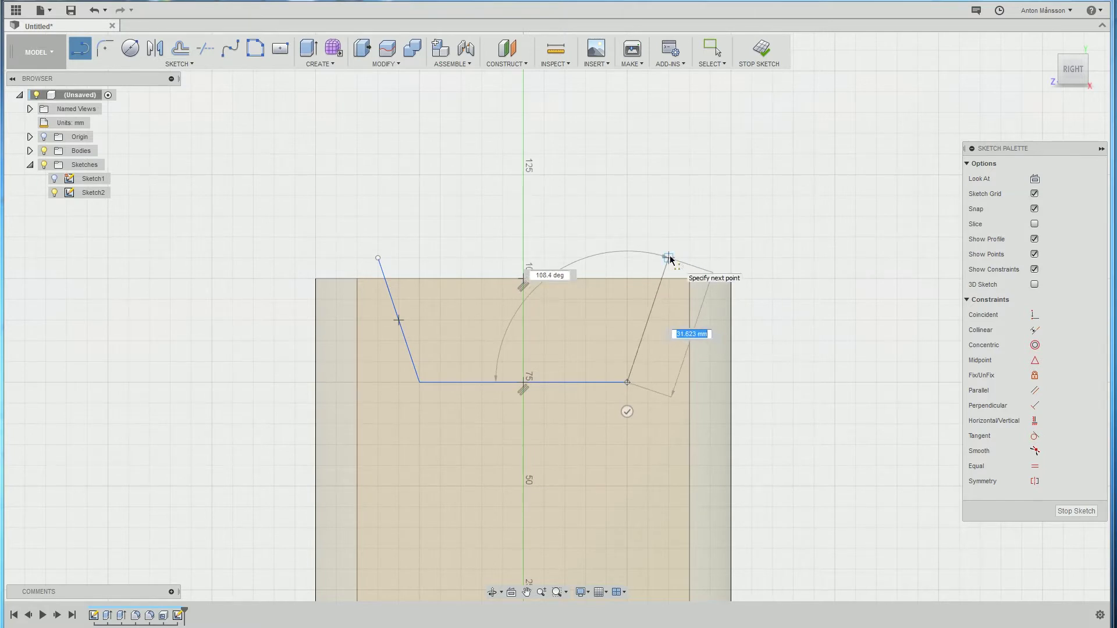
click(668, 257)
right_click(653, 246)
click(696, 246)
Extrude the trapezoid profile -190 mm as a cut through both opposite walls of the box.
click(618, 302)
shift+middle_drag(619, 303, 605, 329)
right_click(632, 151)
click(614, 225)
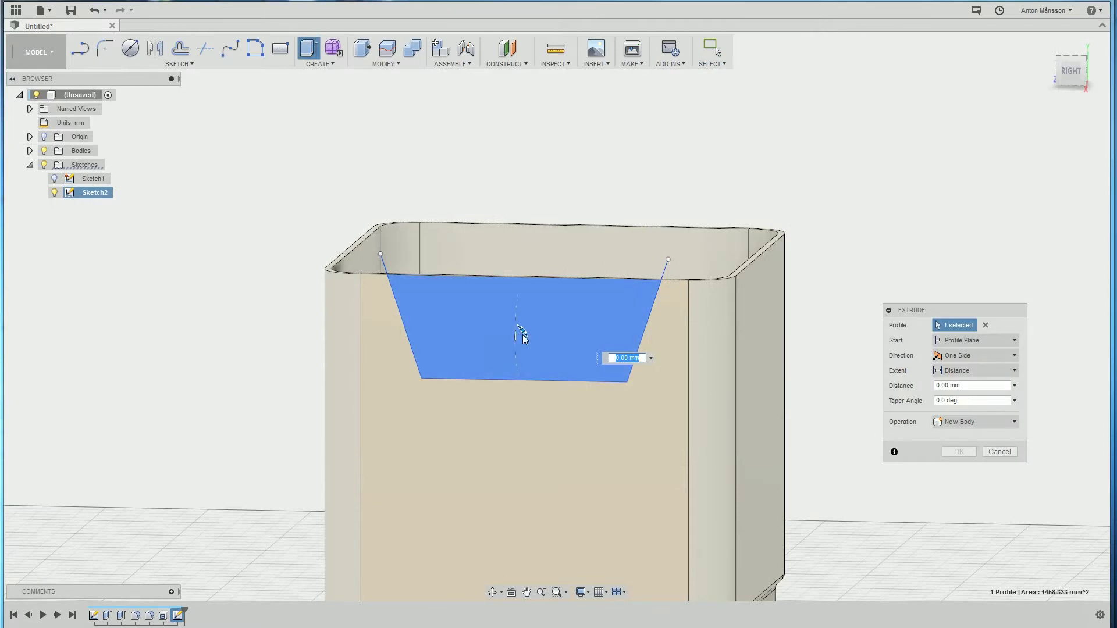
drag(521, 331, 650, 246)
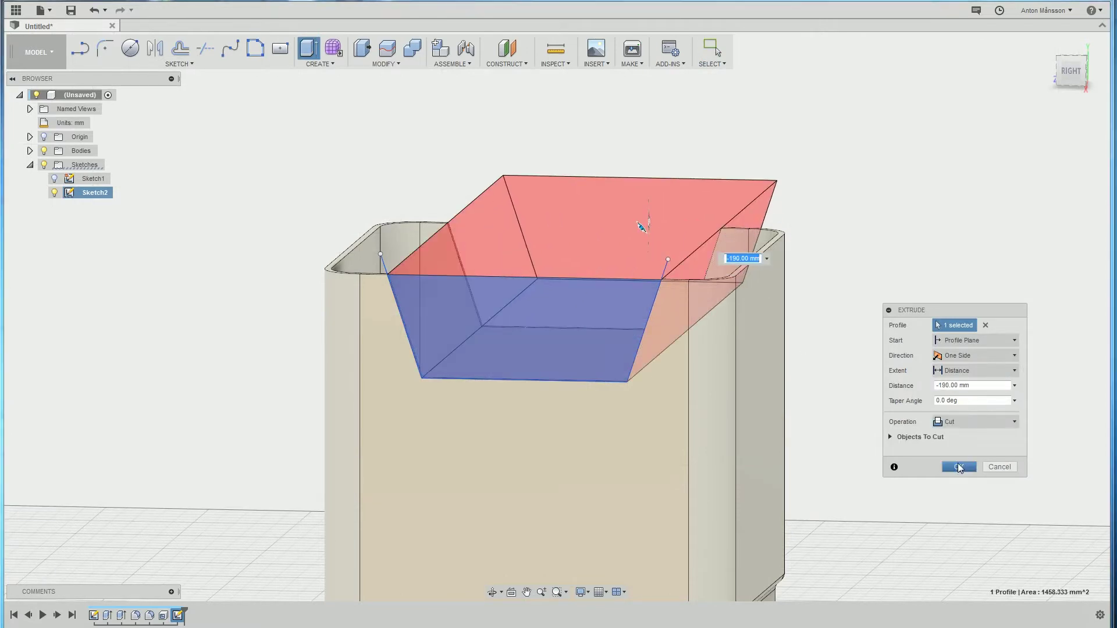
click(959, 468)
Start a 4 mm fillet on the upper and lower corner edges at one side of the trapezoidal notch.
shift+middle_drag(396, 330, 406, 378)
scroll(357, 474, up, 5)
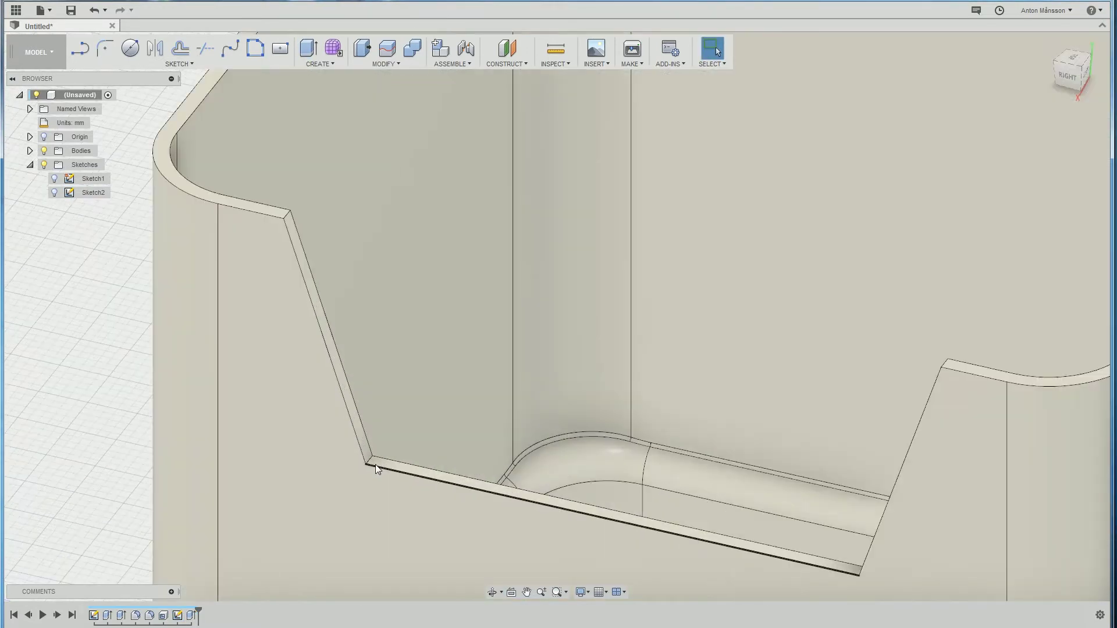
scroll(368, 461, up, 3)
click(368, 461)
scroll(369, 460, down, 5)
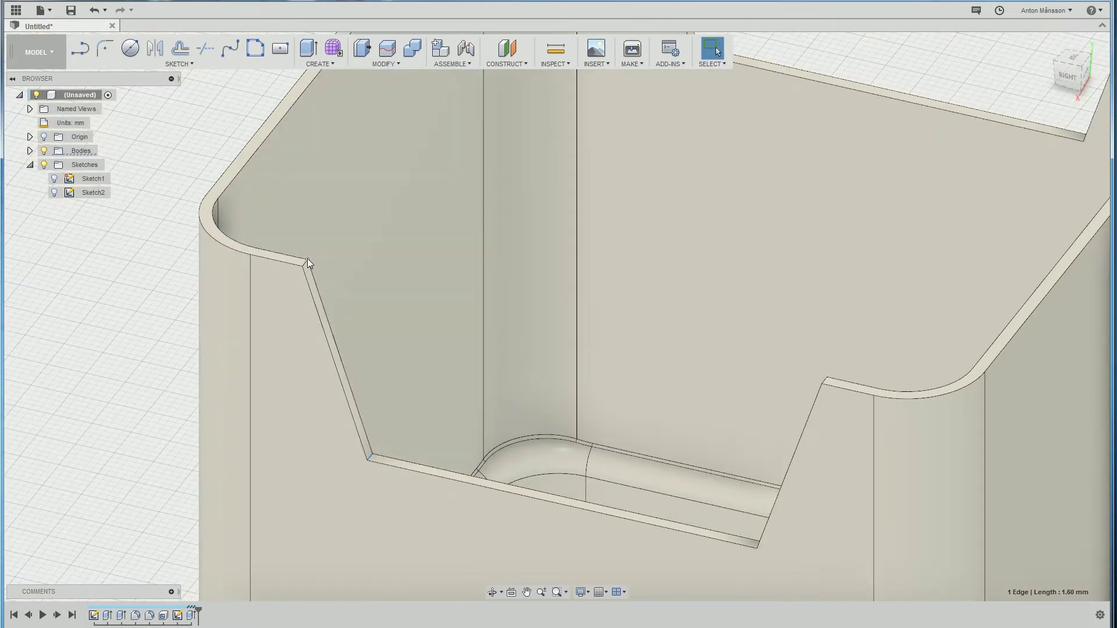
scroll(307, 260, up, 3)
right_click(304, 271)
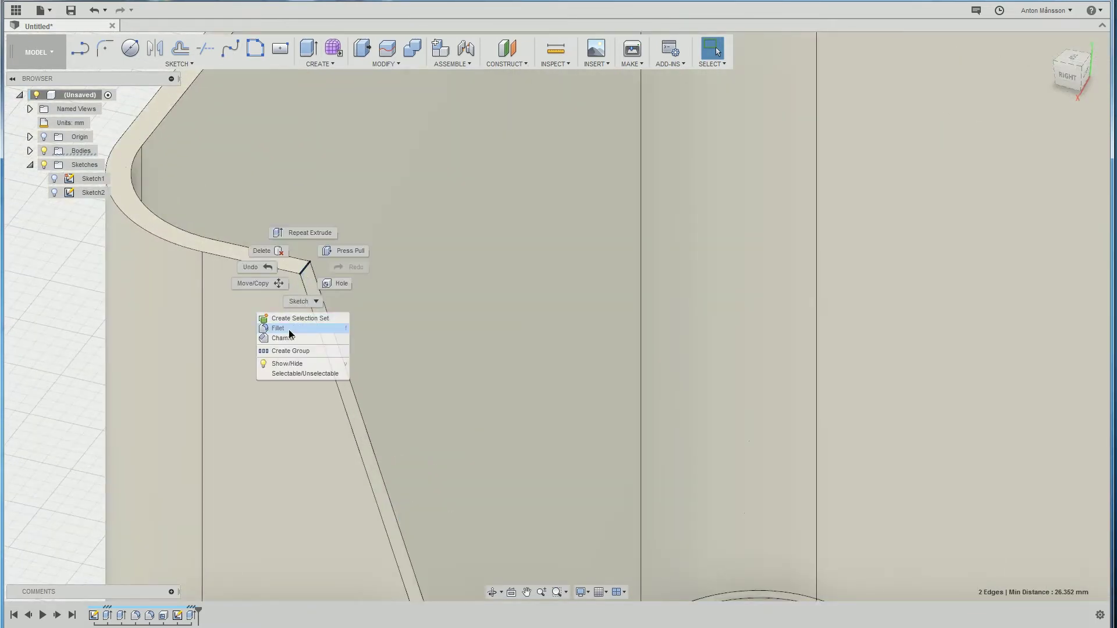
click(289, 329)
scroll(361, 307, down, 3)
drag(338, 279, 336, 283)
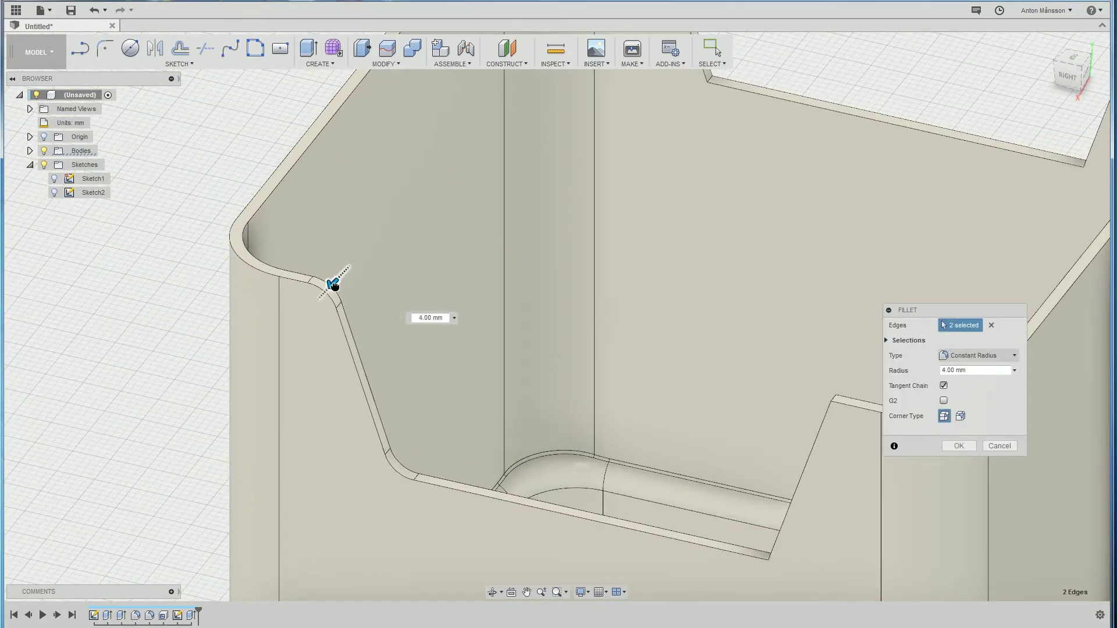
Add the lower and upper corner edges at one side of the opposite wall's notch to the 4 mm fillet.
shift+middle_drag(327, 282, 522, 430)
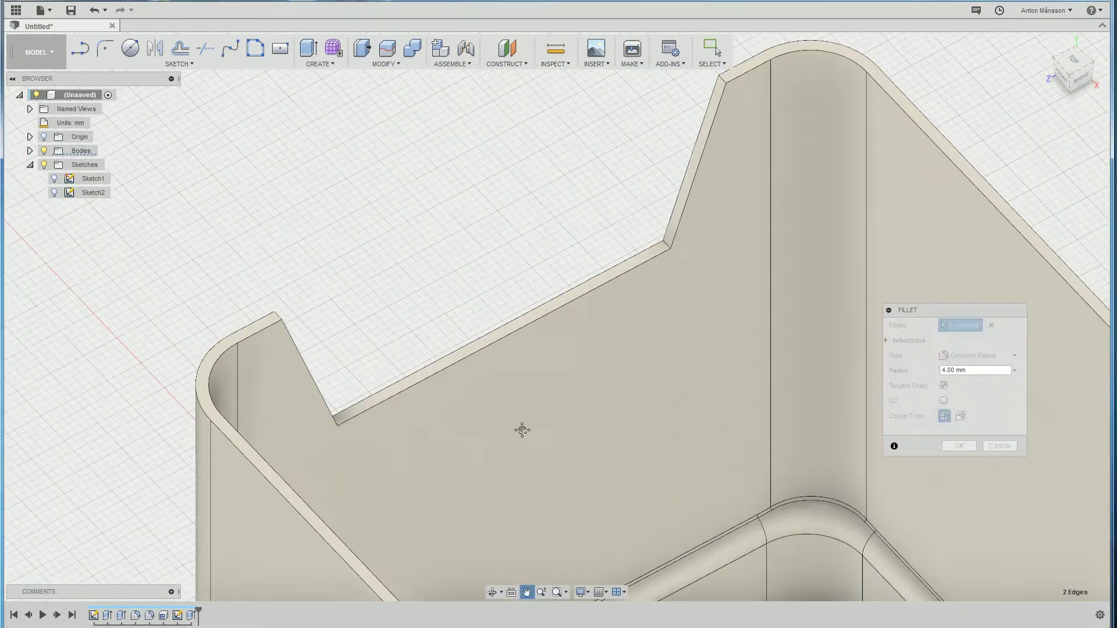
scroll(667, 236, up, 2)
click(659, 250)
scroll(664, 244, down, 3)
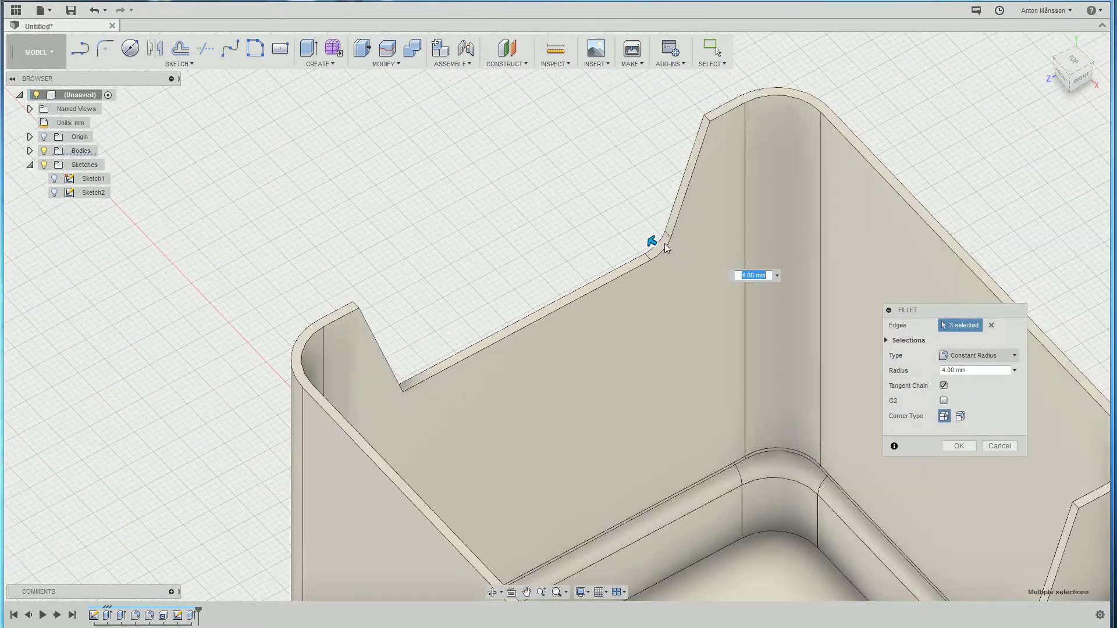
scroll(706, 117, up, 3)
click(704, 122)
scroll(617, 285, down, 3)
Include the lower and upper corner edges at the other side of the opposite wall's notch in the 4 mm fillet.
shift+middle_drag(588, 349, 477, 343)
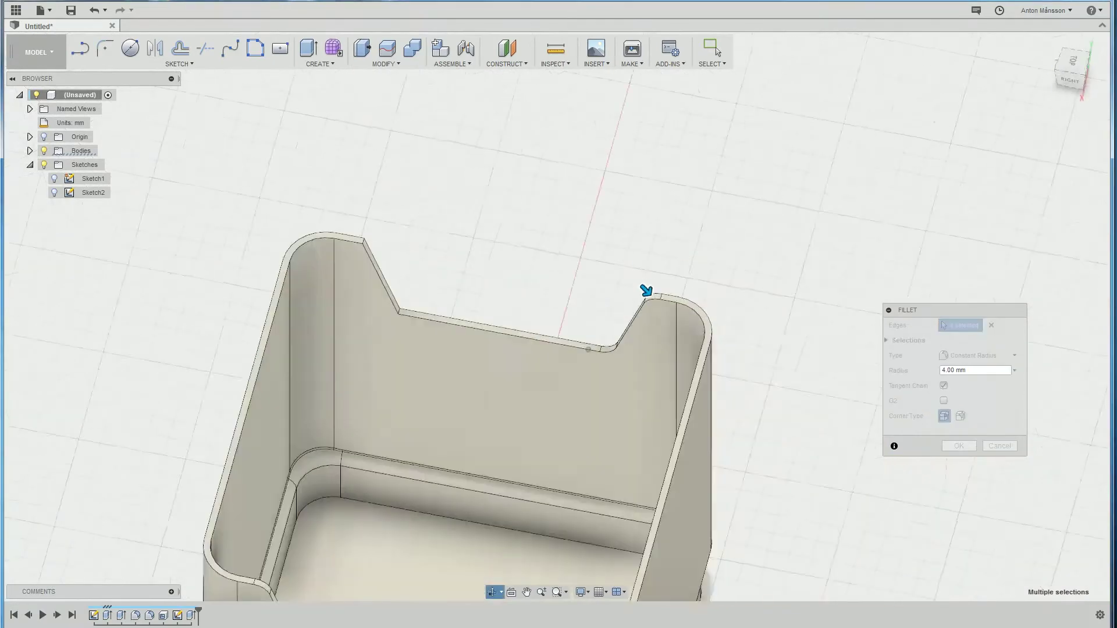
scroll(398, 306, up, 5)
click(410, 303)
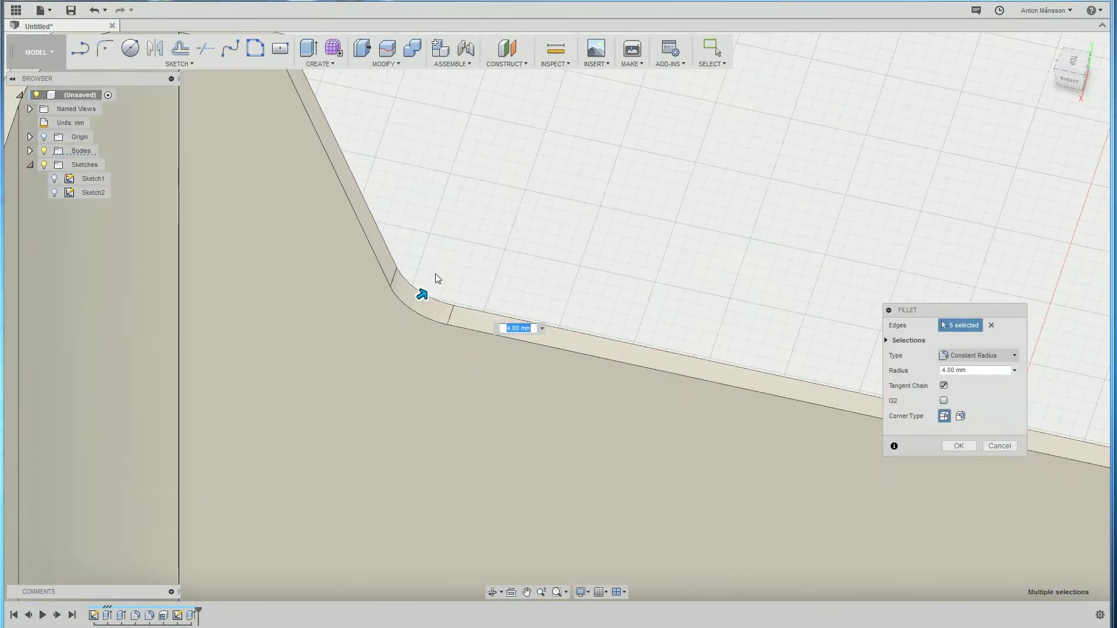
scroll(438, 278, down, 5)
scroll(373, 170, up, 3)
click(356, 165)
scroll(407, 232, down, 5)
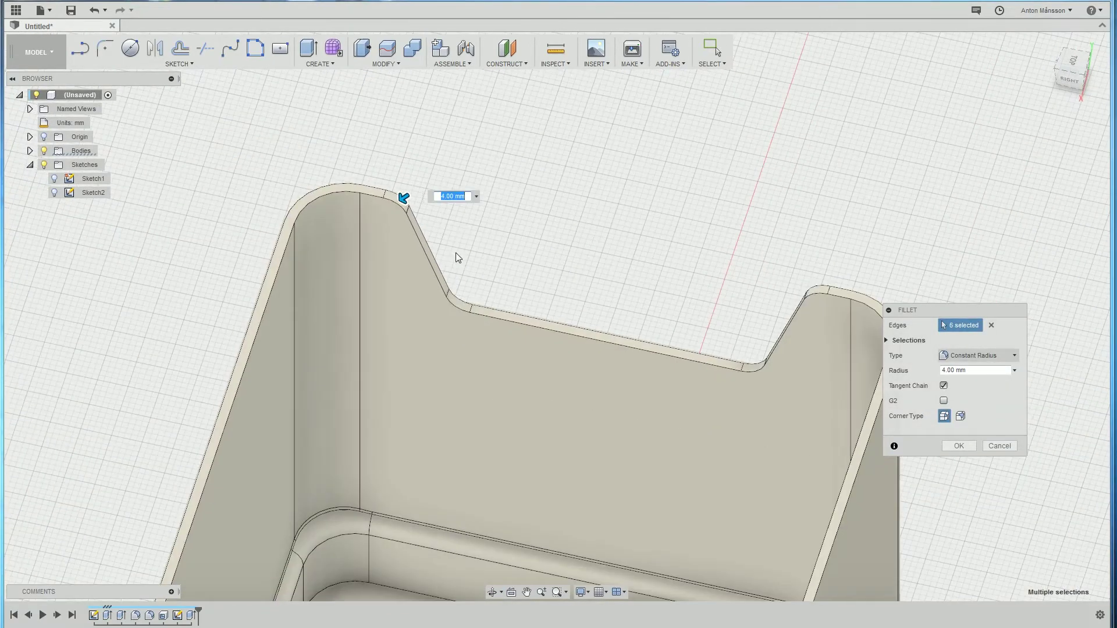
Select the remaining upper and lower corner edges of the near notch and complete the 4 mm fillet.
middle_drag(455, 252, 494, 190)
scroll(512, 313, down, 2)
scroll(560, 469, up, 5)
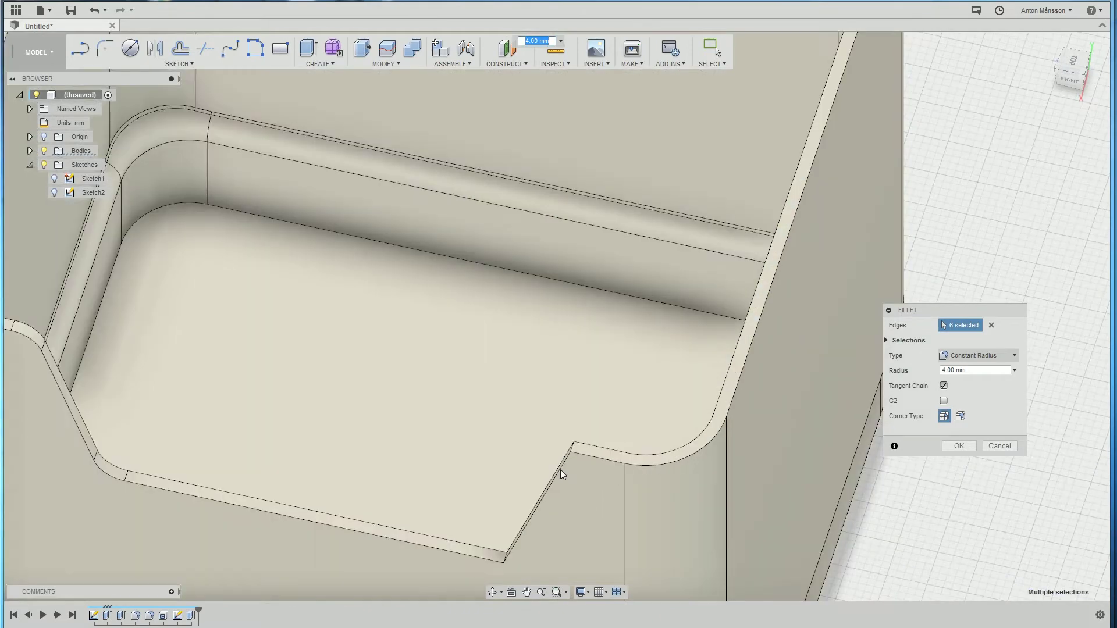
scroll(613, 384, down, 3)
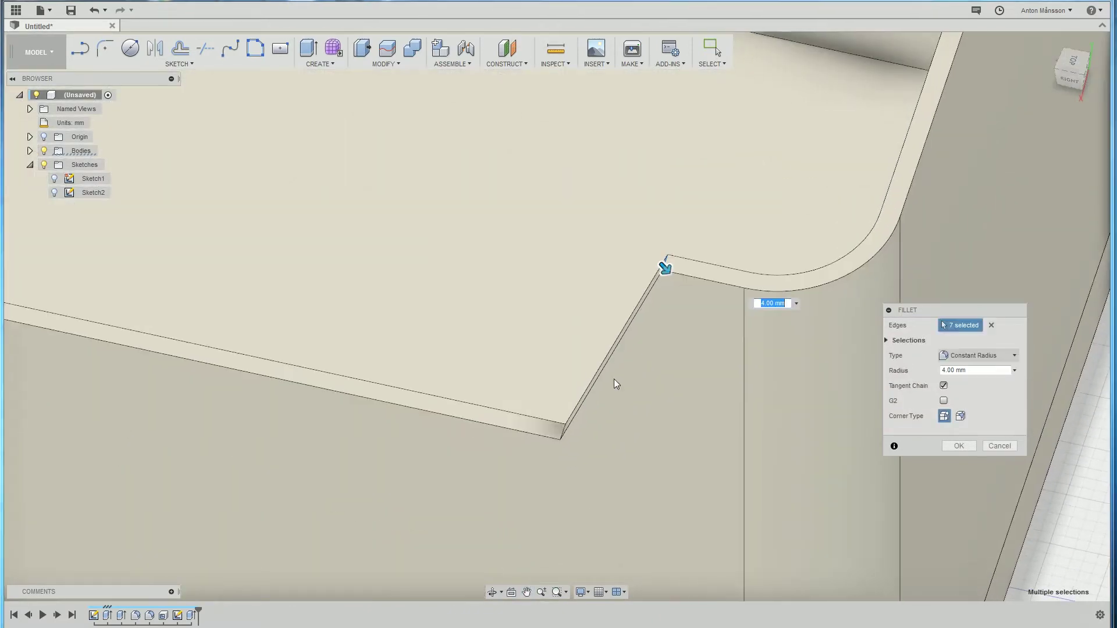
click(560, 434)
scroll(565, 376, down, 4)
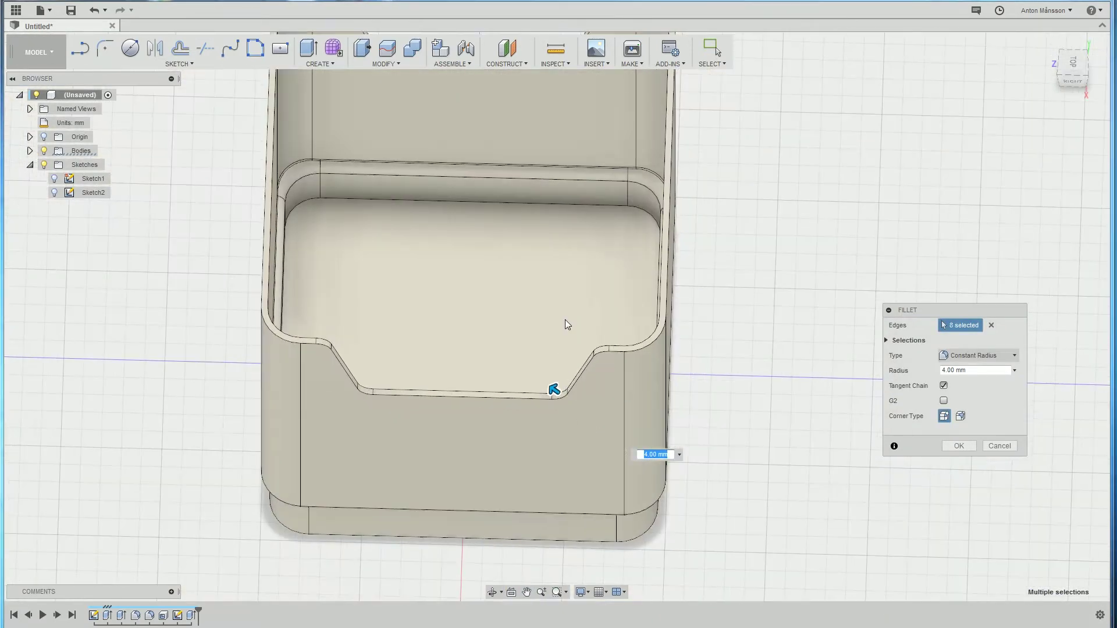
middle_drag(561, 282, 601, 381)
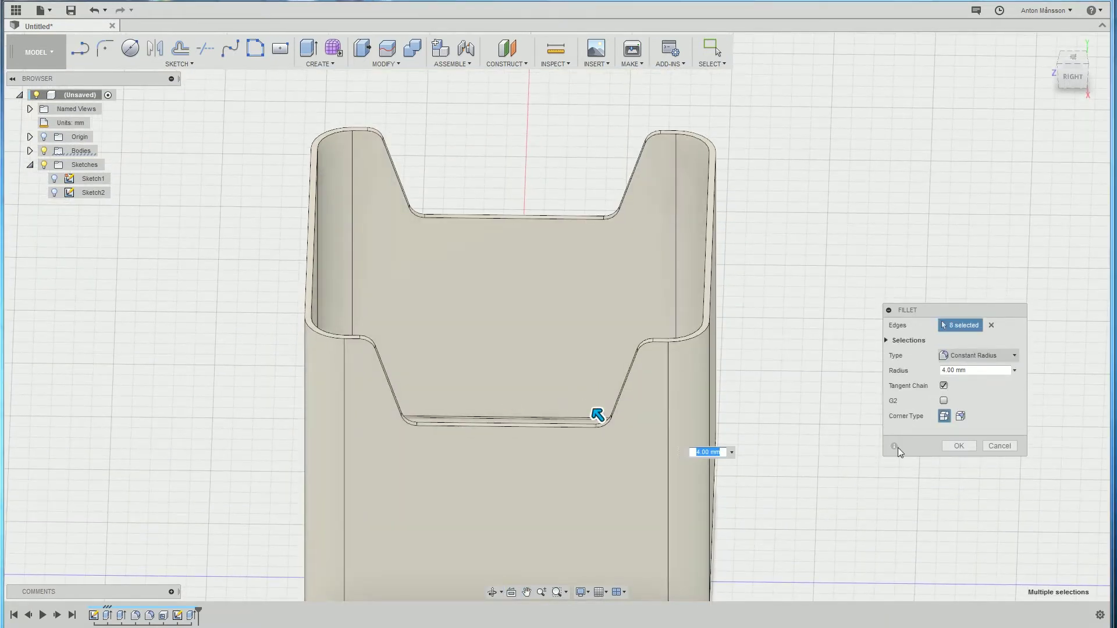
click(955, 447)
Start a center diameter circle sketch on the vertical origin plane parallel to the notched walls, viewed from the right.
scroll(698, 465, down, 4)
middle_drag(698, 466, 719, 343)
shift+middle_drag(718, 343, 625, 372)
shift+middle_drag(926, 336, 748, 332)
scroll(764, 341, down, 2)
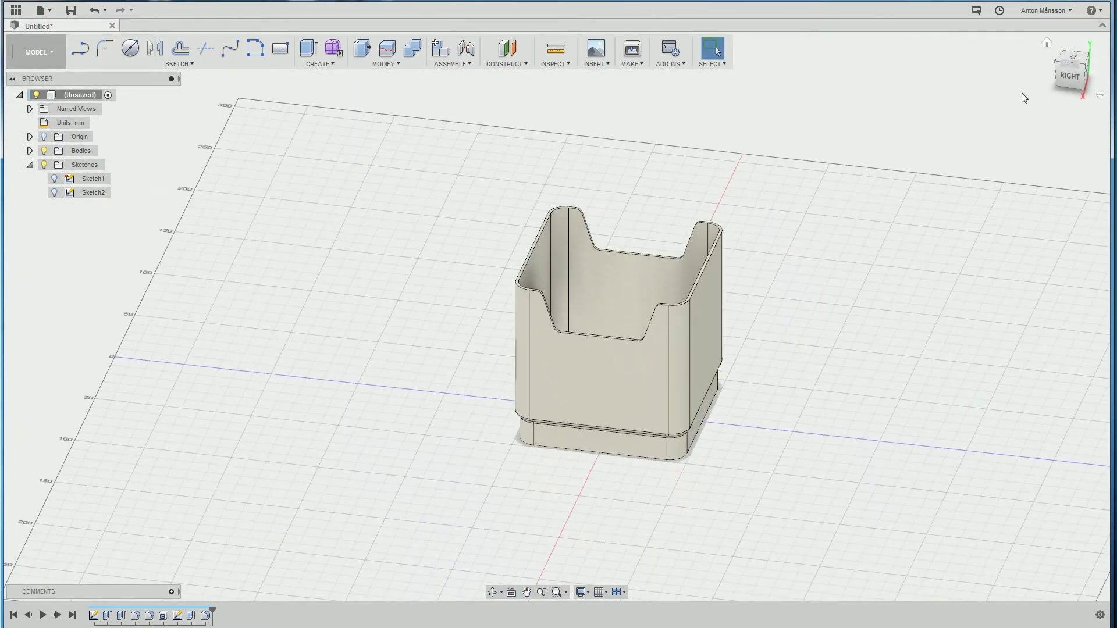
click(1068, 75)
click(48, 53)
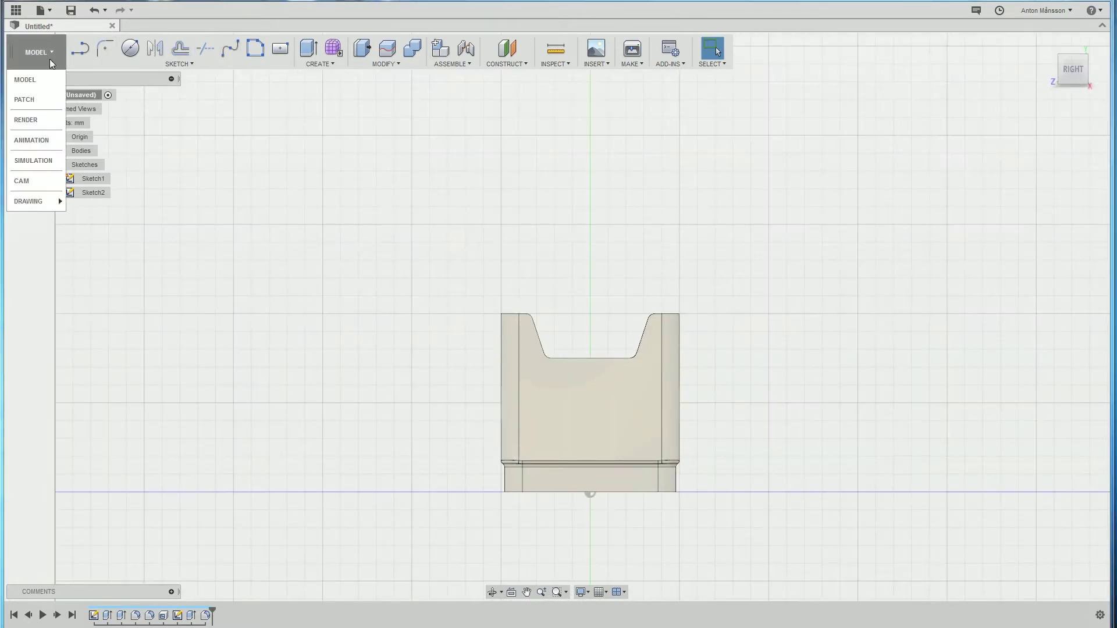
click(128, 55)
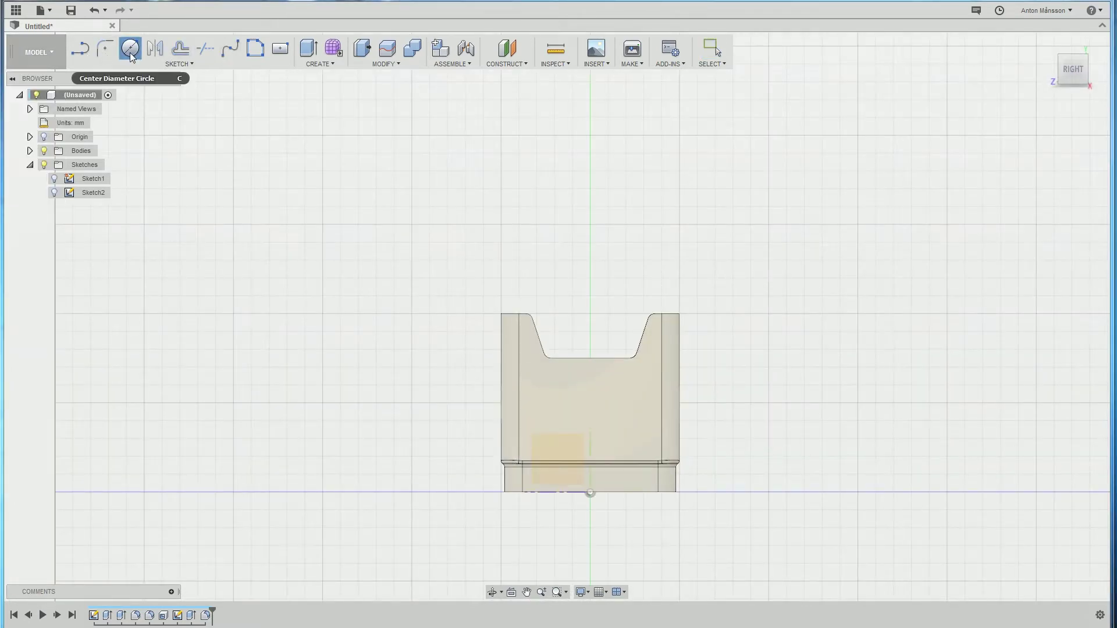
click(825, 414)
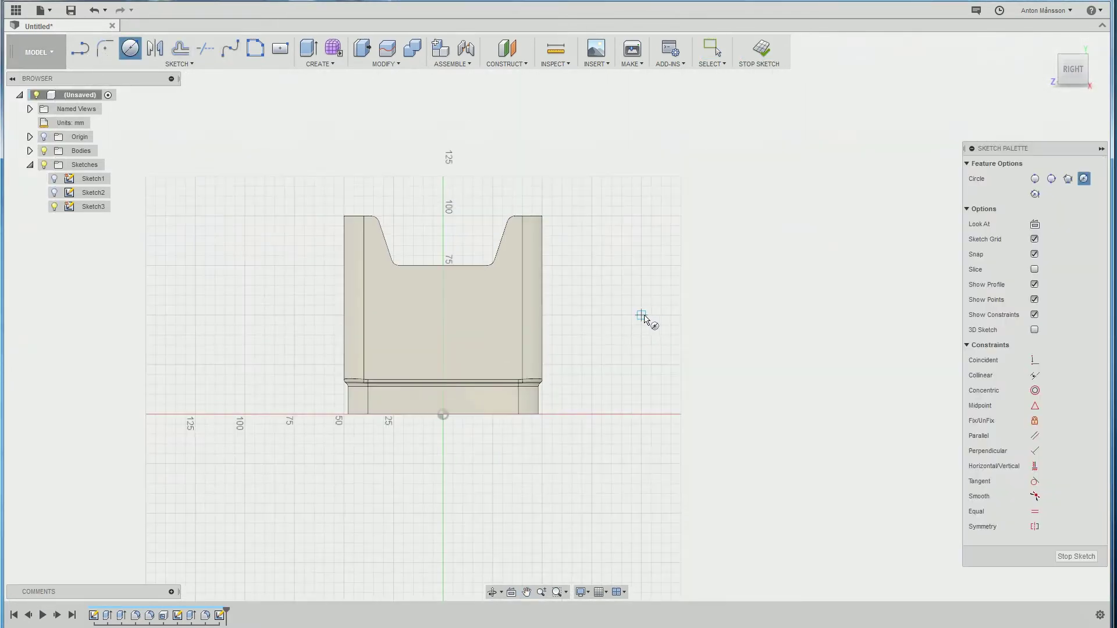
click(641, 316)
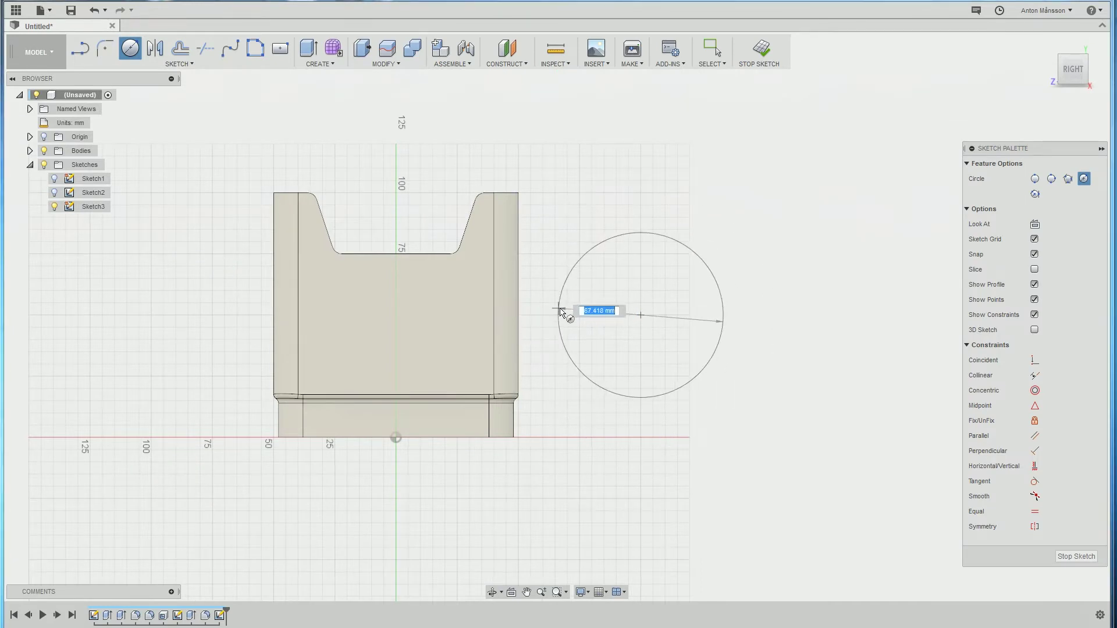
scroll(506, 319, down, 2)
scroll(541, 319, up, 5)
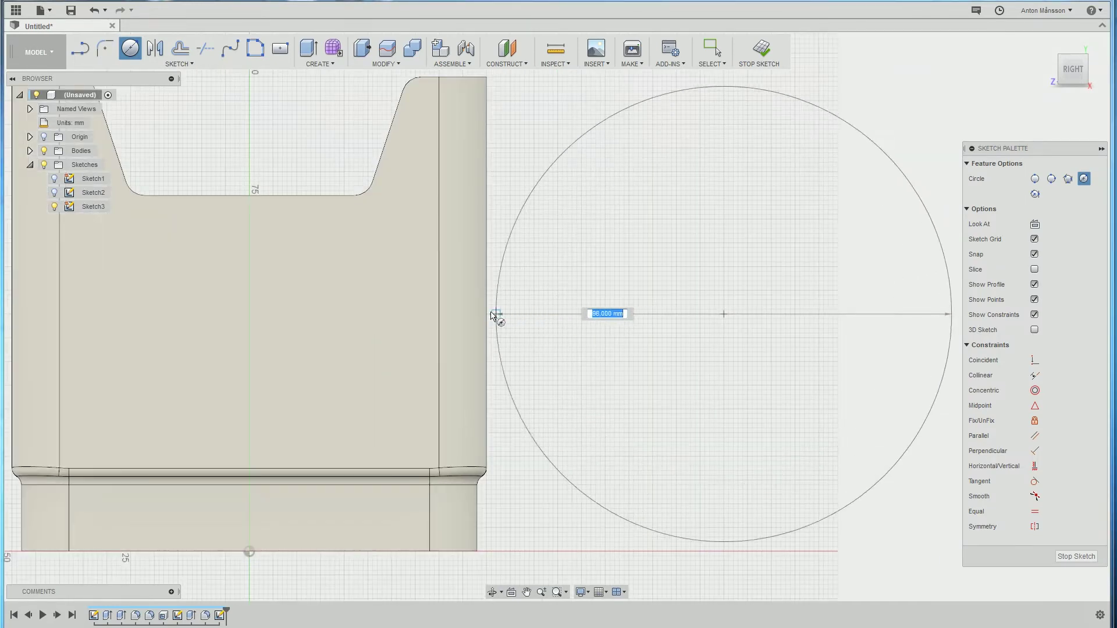
right_click(553, 309)
click(539, 276)
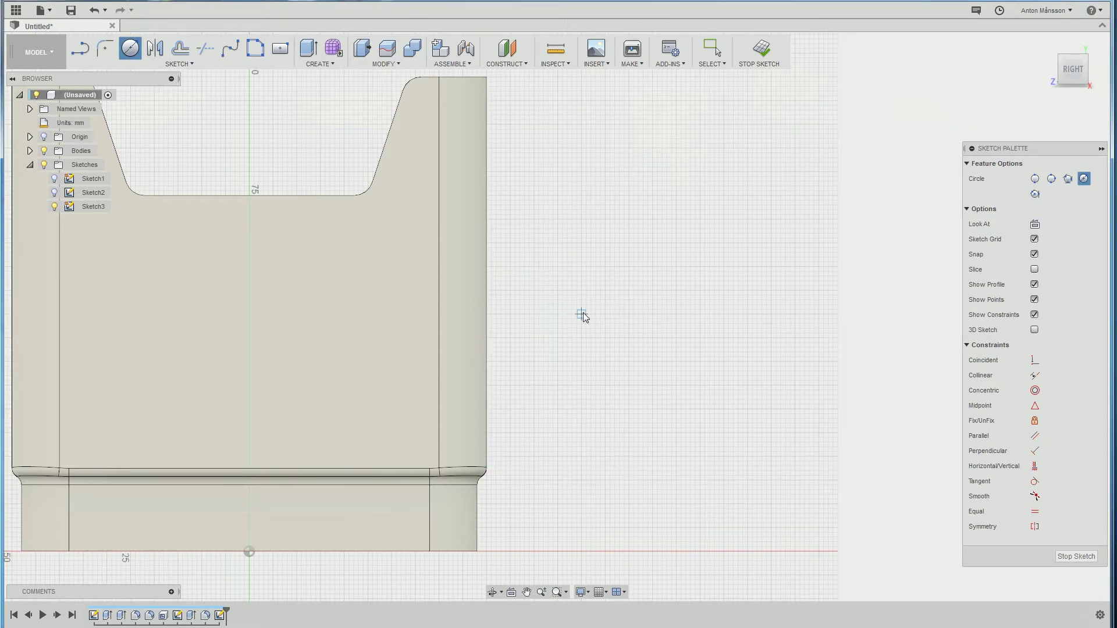
click(605, 315)
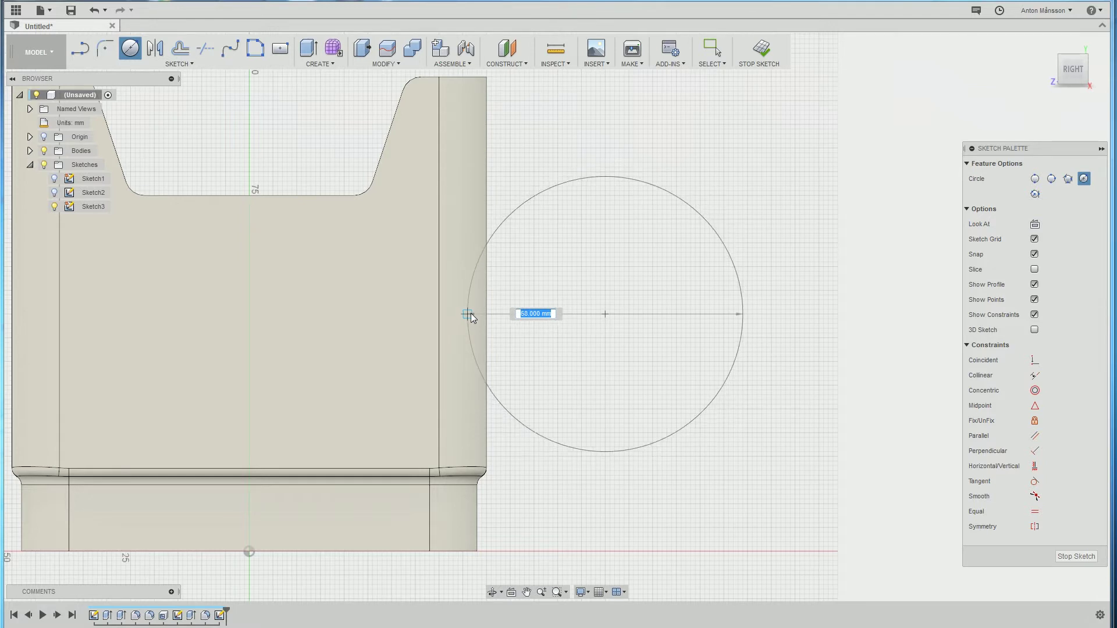
key(Escape)
right_click(606, 297)
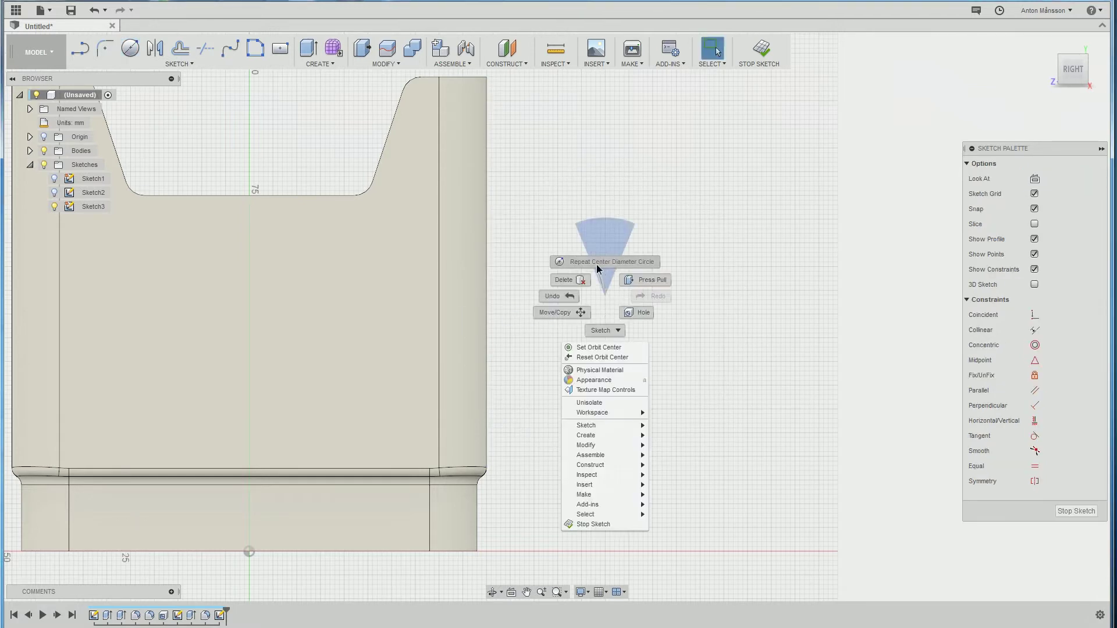
click(598, 265)
click(628, 314)
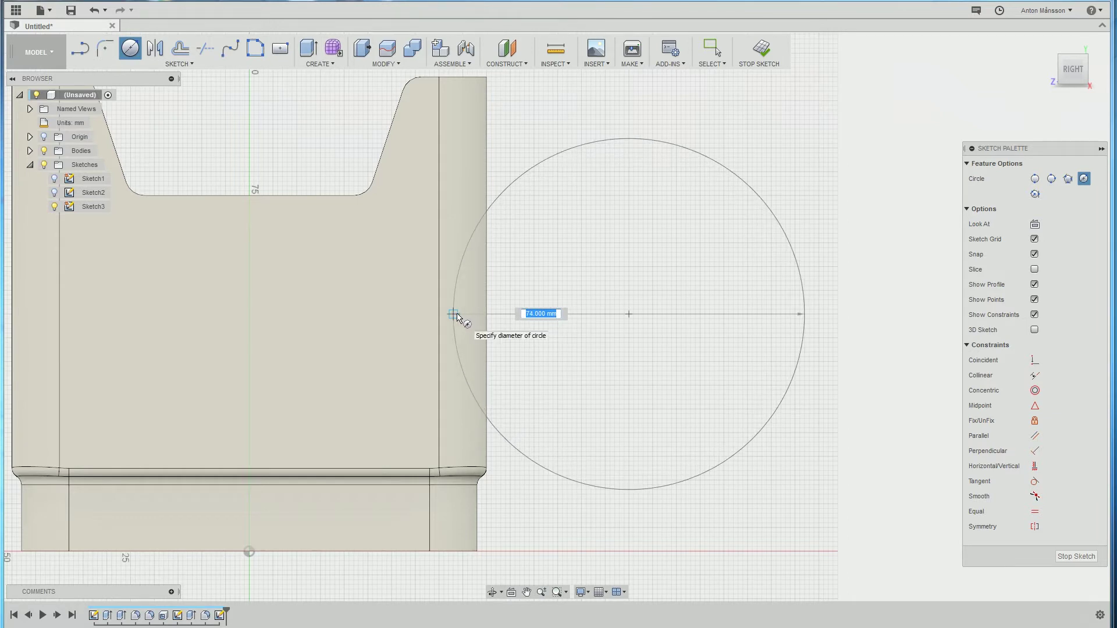
key(Escape)
Sketch a 74 mm diameter circle centred outside the box at mid-height, slightly overlapping an un-notched side wall.
right_click(669, 320)
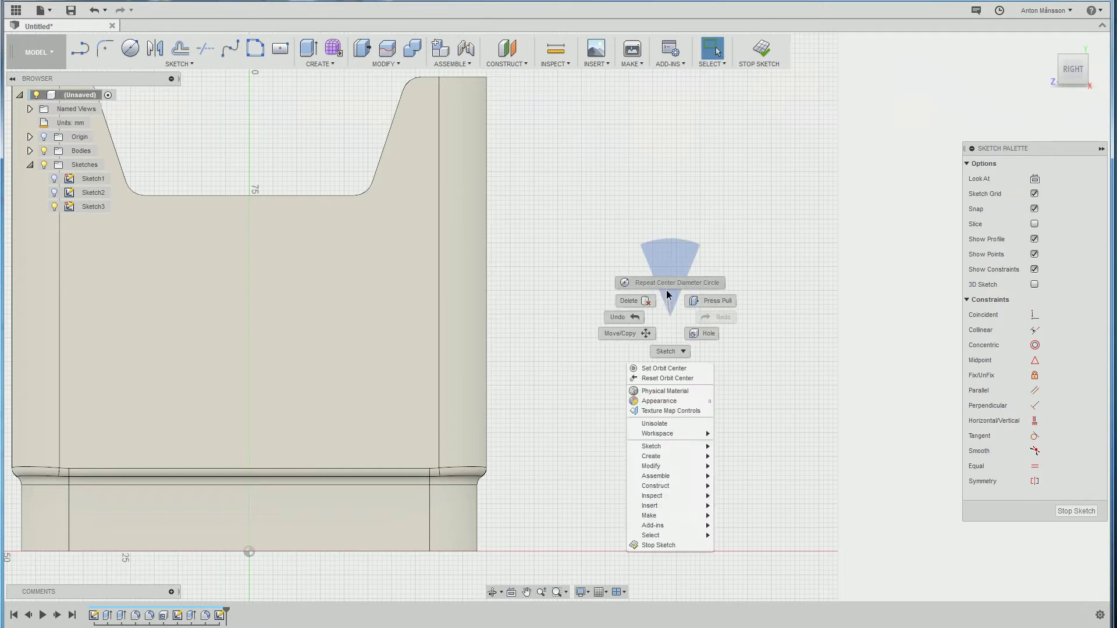
click(667, 292)
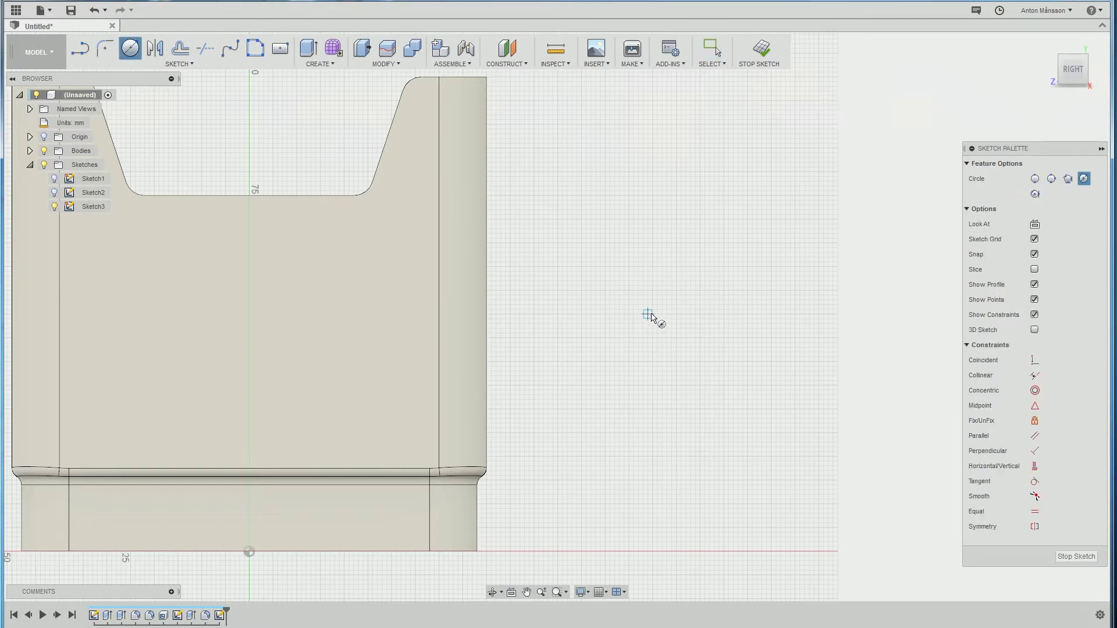
click(647, 314)
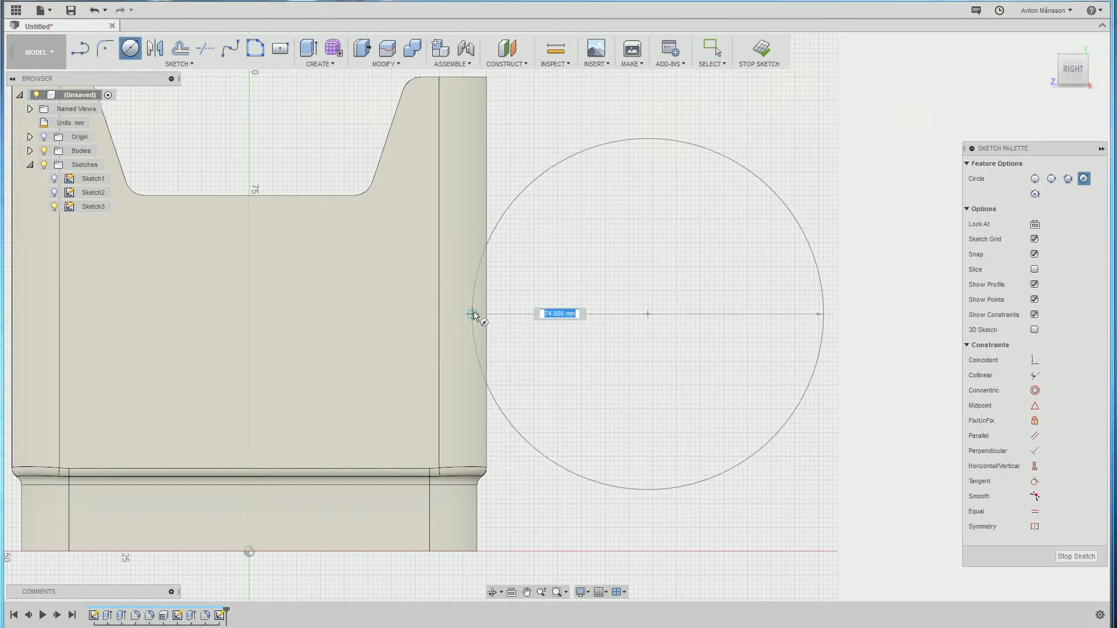
click(473, 314)
mouse_move(585, 281)
middle_down()
mouse_move(649, 288)
mouse_move(594, 311)
mouse_move(601, 275)
mouse_move(586, 264)
mouse_move(589, 279)
middle_up()
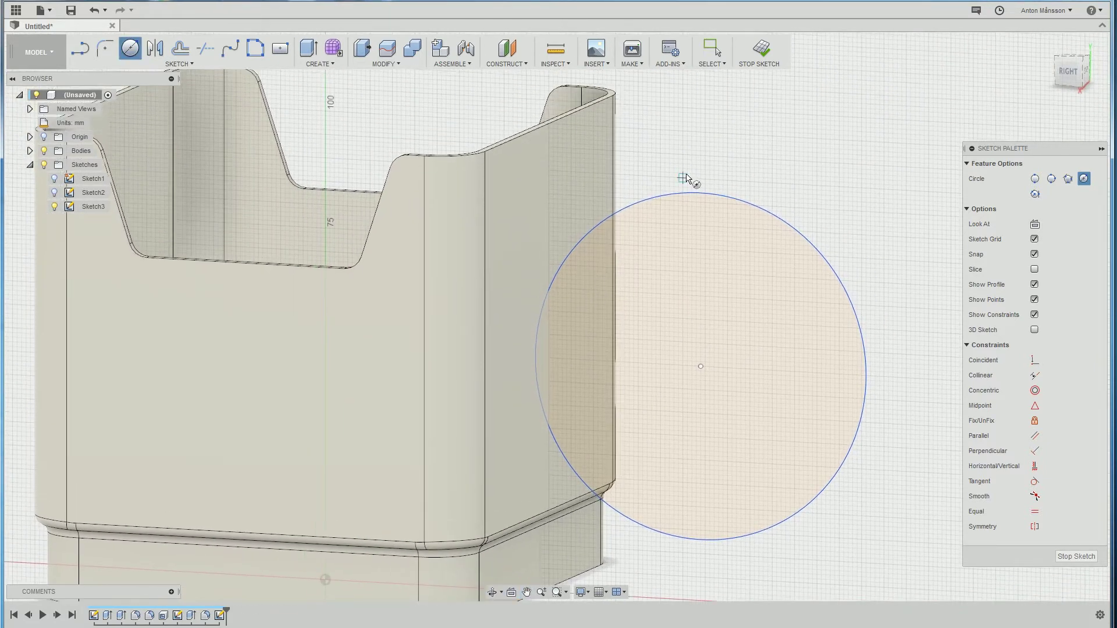
Offset the circle 2 mm outward.
click(155, 49)
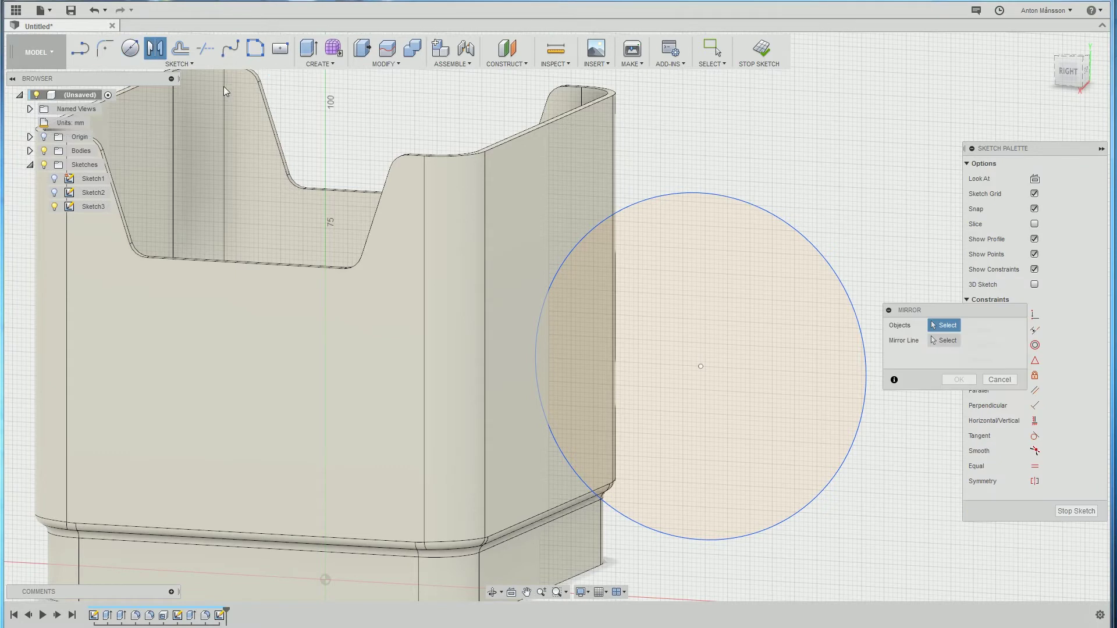
click(181, 50)
click(630, 205)
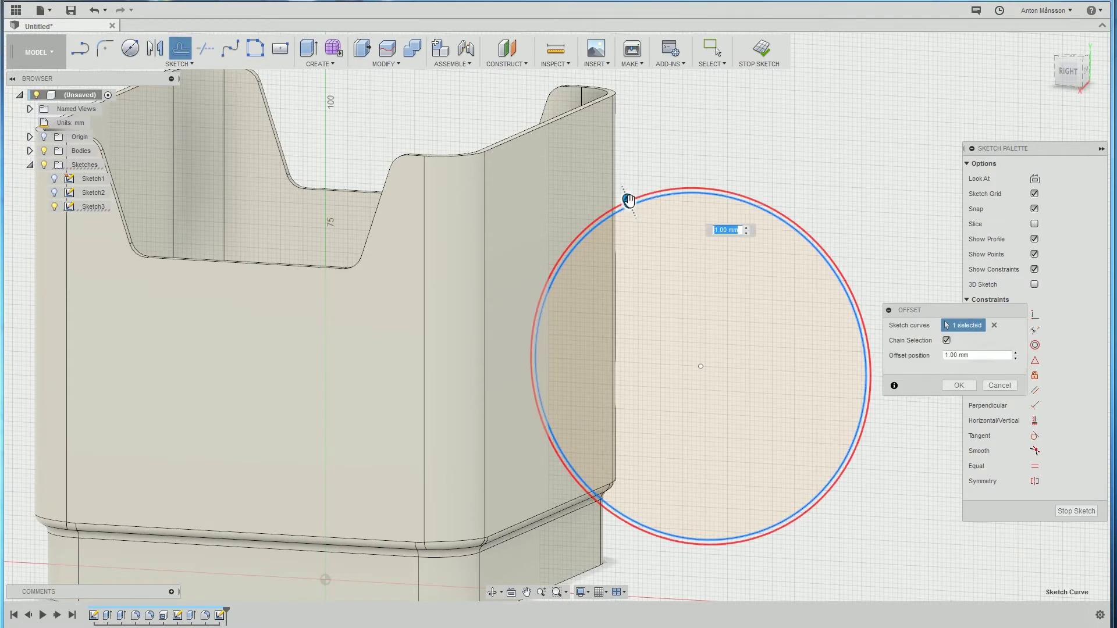
text(2)
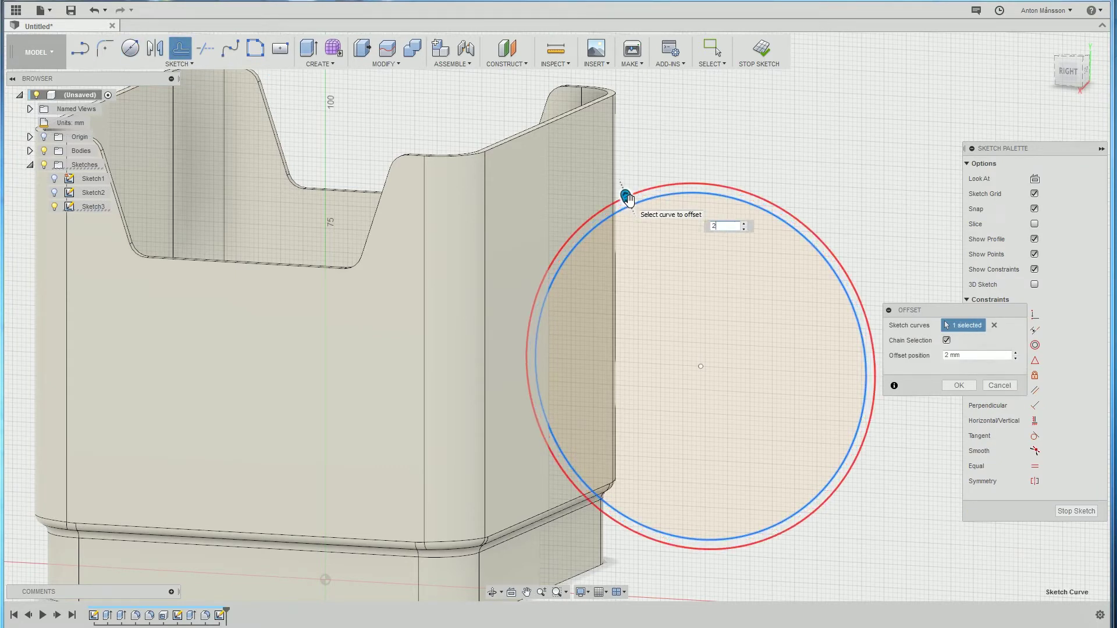
key(Return)
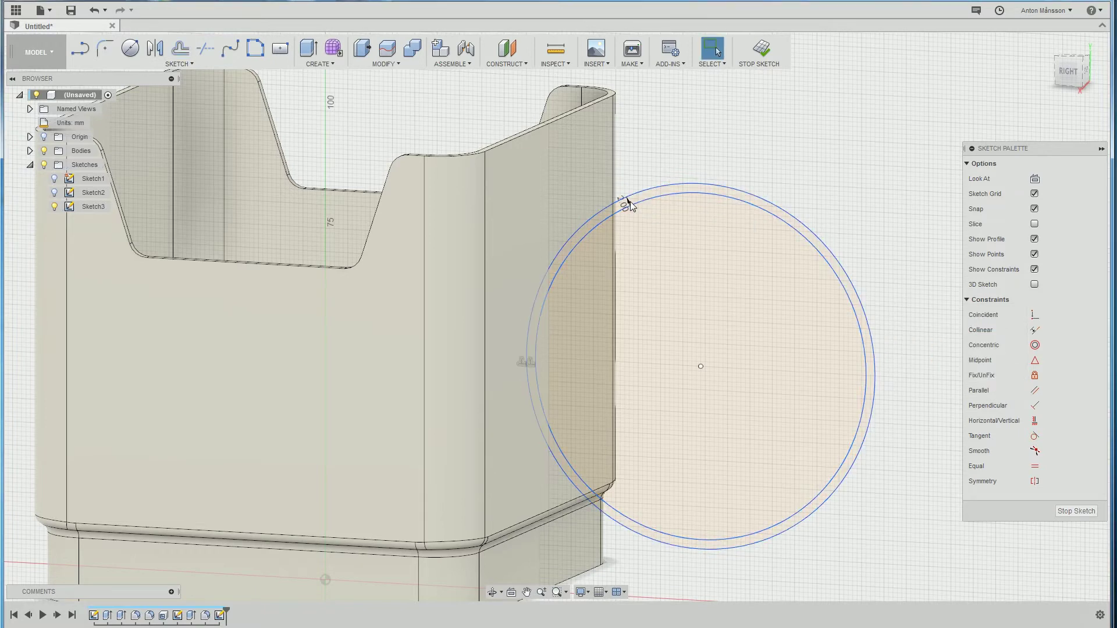
Start a cut extrusion of the inner circle profile and set its direction to two sides.
click(557, 329)
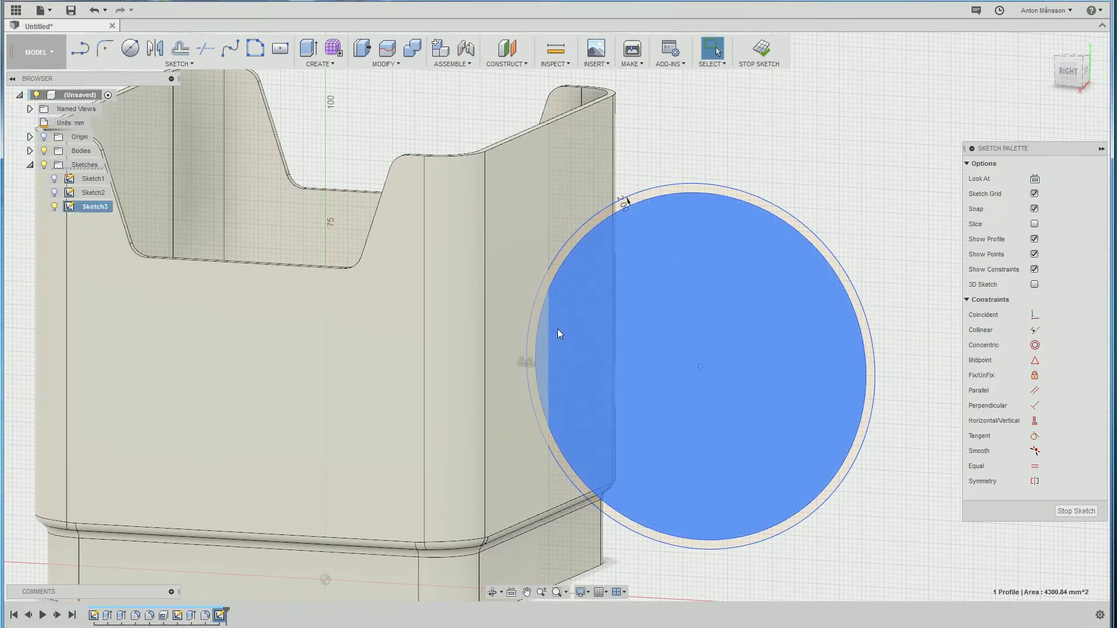
right_click(557, 329)
click(540, 372)
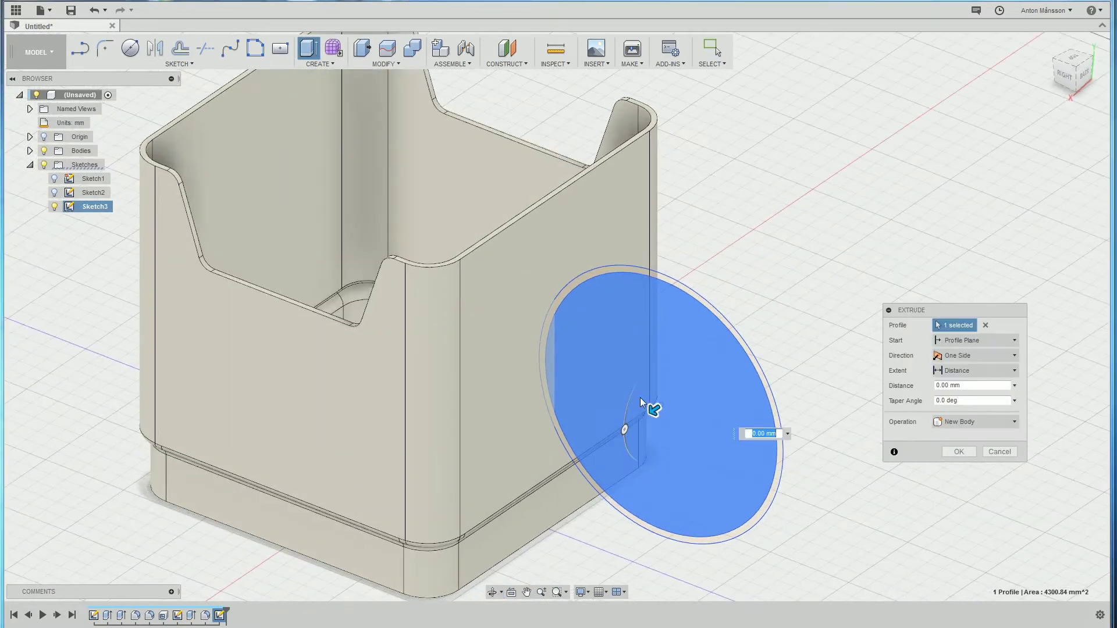
drag(653, 408, 607, 442)
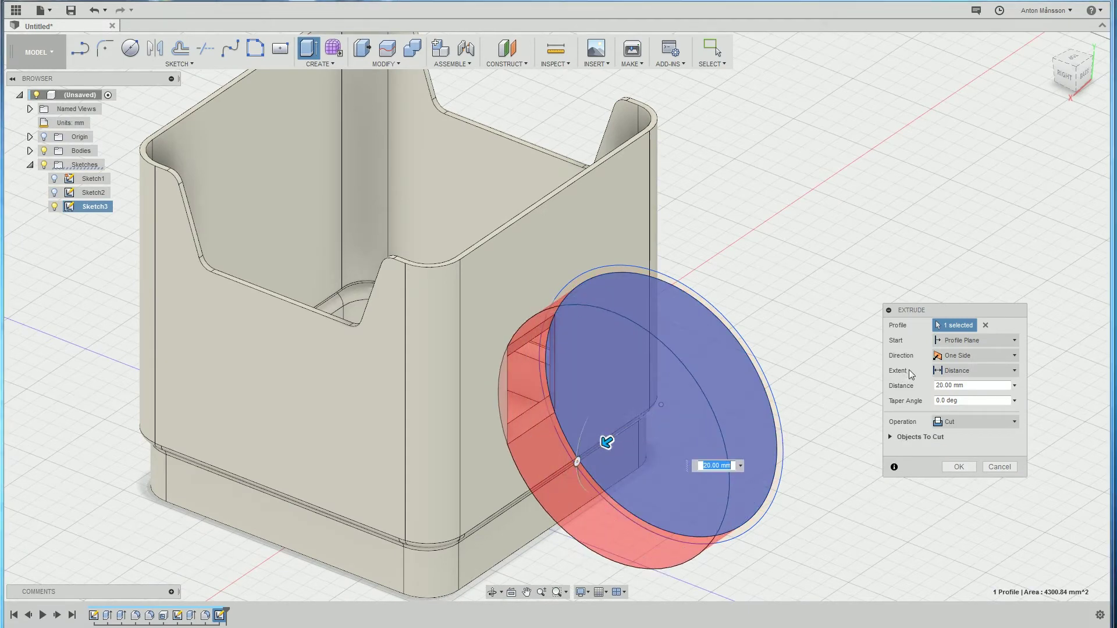
click(969, 355)
click(970, 384)
Set the extrusion distance to 20 mm on each side and complete the cut through the box's side wall.
shift+middle_drag(774, 419, 567, 451)
middle_drag(567, 451, 588, 347)
drag(447, 400, 464, 400)
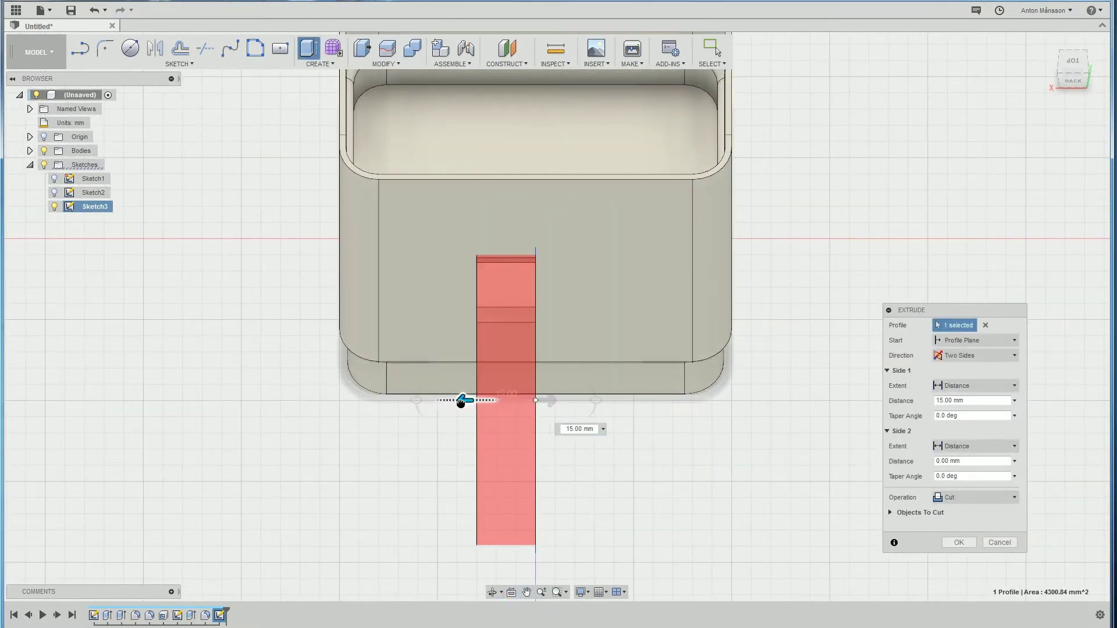
drag(545, 400, 607, 400)
drag(458, 403, 445, 403)
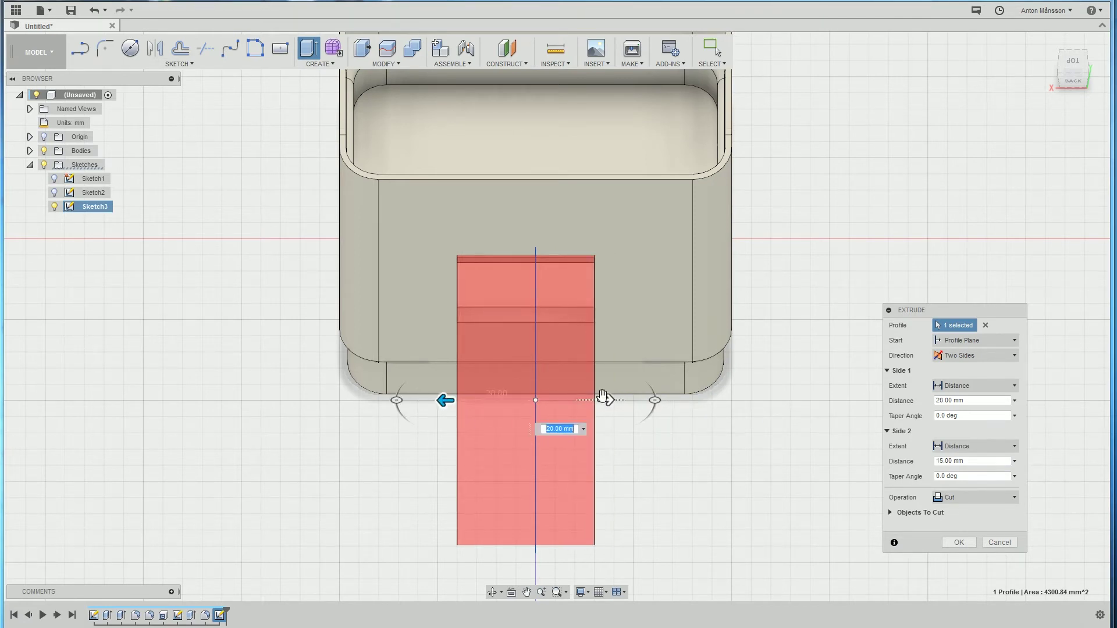
drag(603, 397, 625, 399)
shift+middle_drag(574, 343, 585, 321)
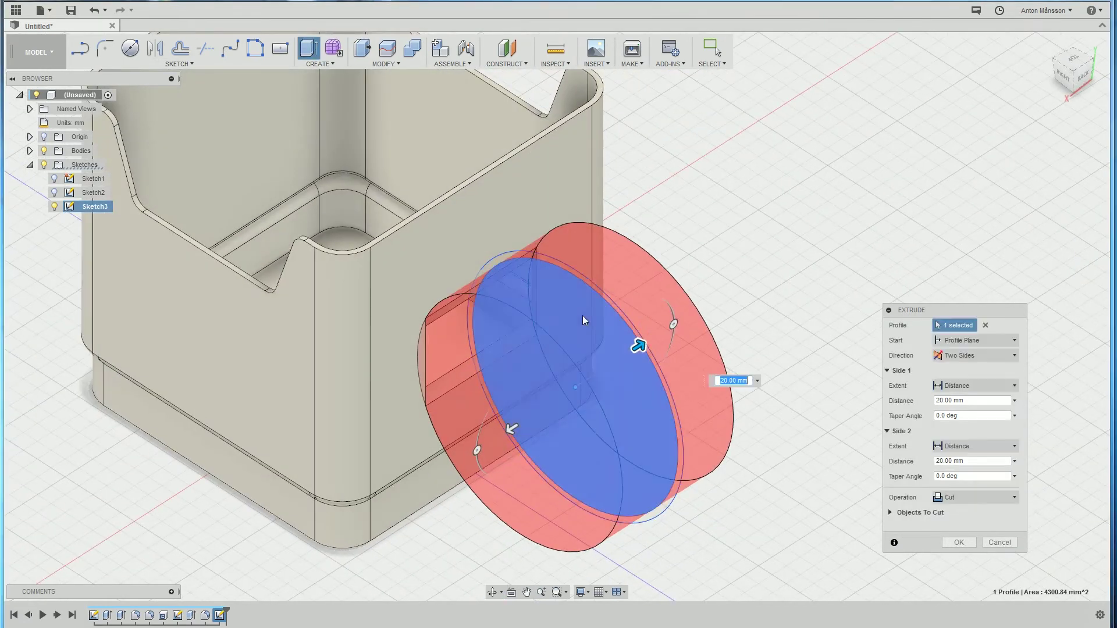
middle_drag(513, 346, 581, 371)
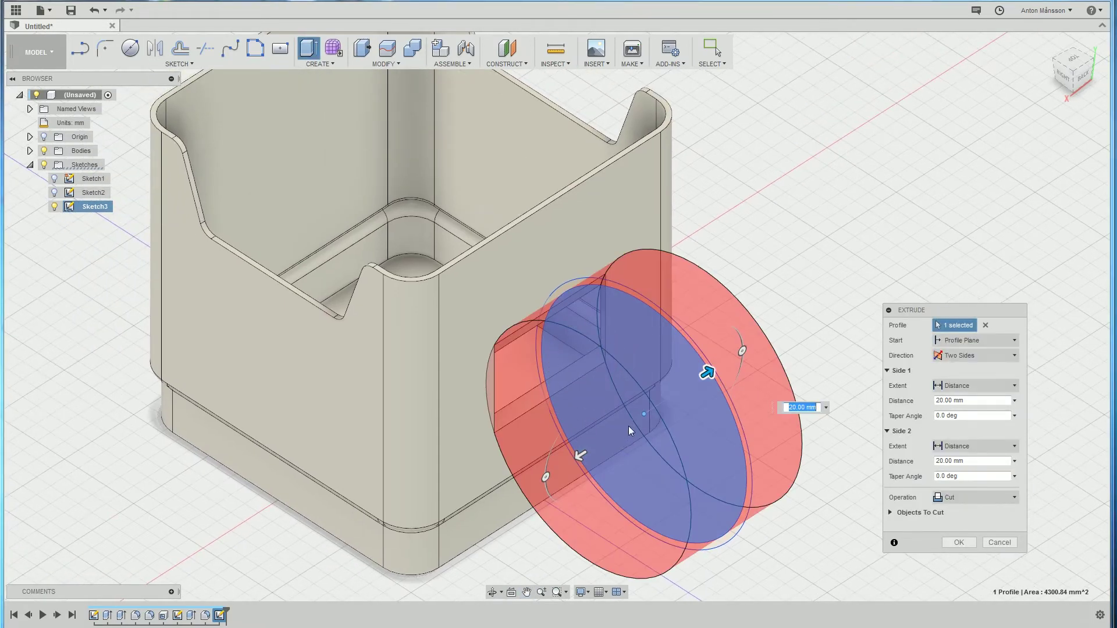
click(957, 542)
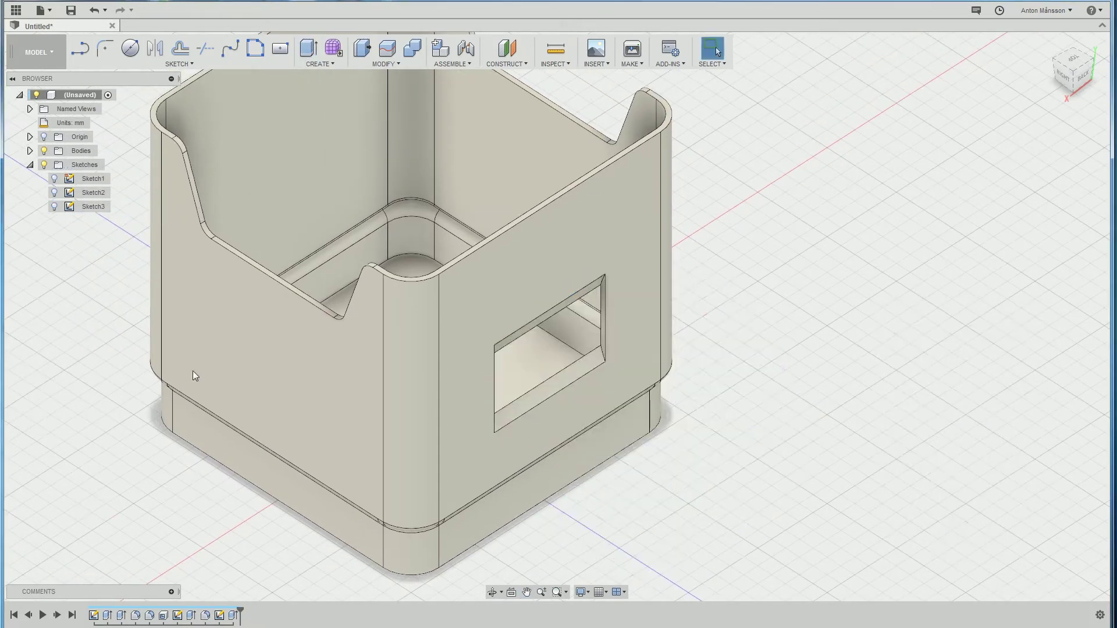
click(54, 207)
scroll(566, 288, up, 4)
click(546, 299)
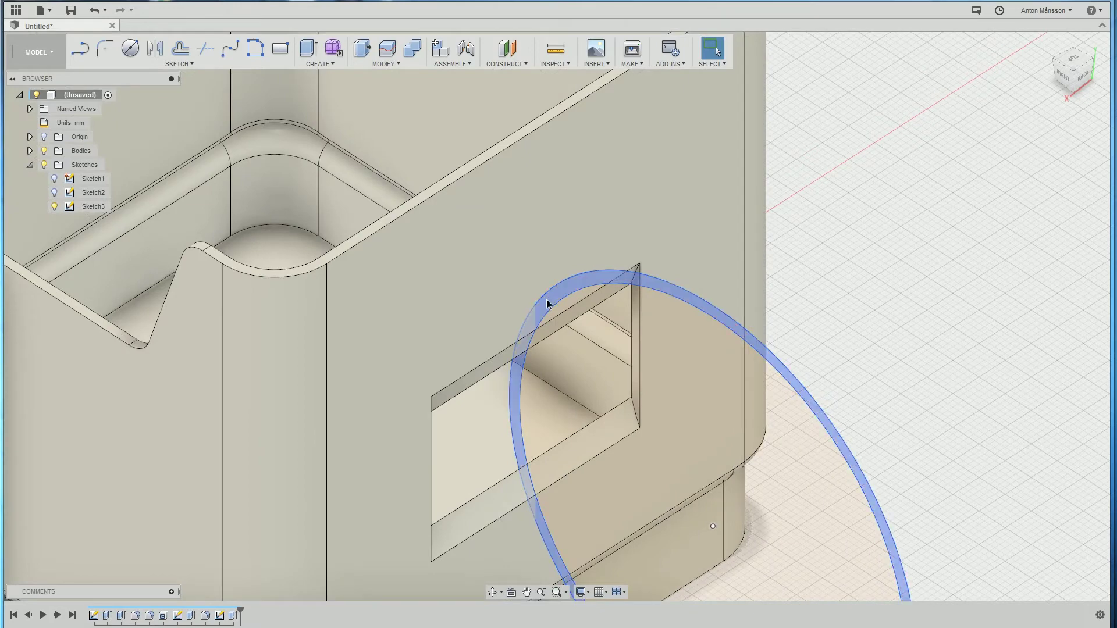
scroll(547, 302, down, 3)
shift+middle_drag(547, 302, 577, 299)
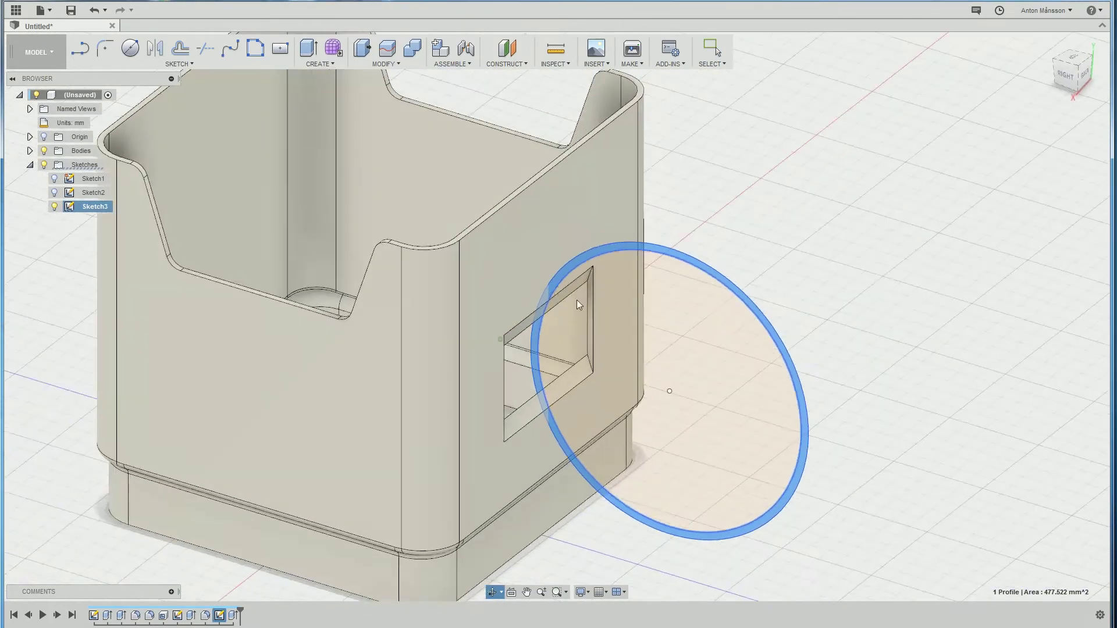
right_click(890, 284)
click(889, 250)
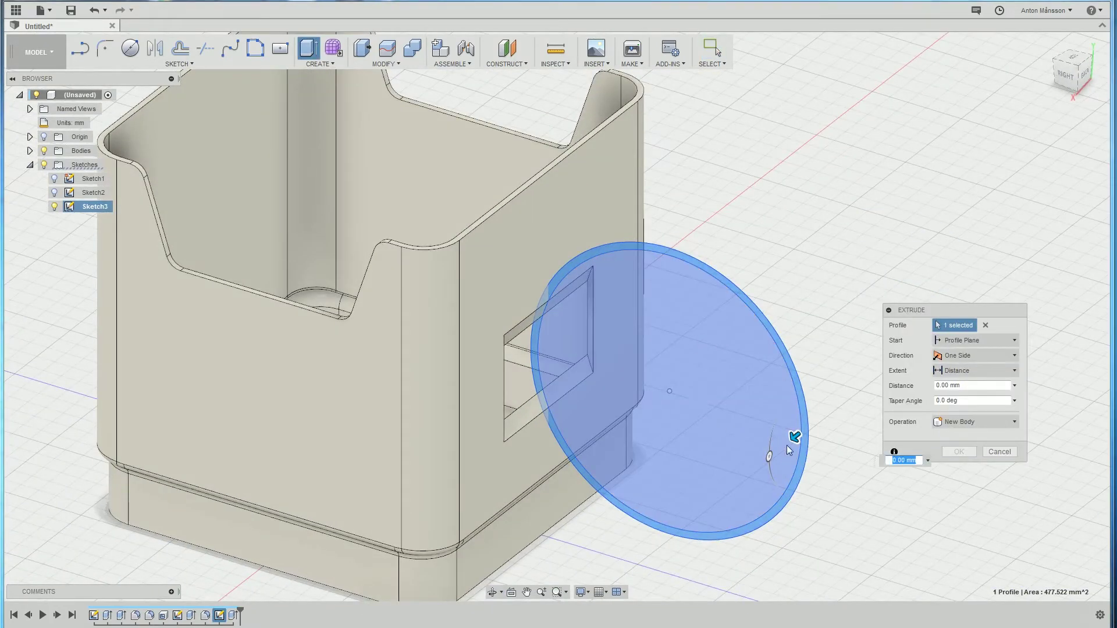
drag(792, 437, 751, 459)
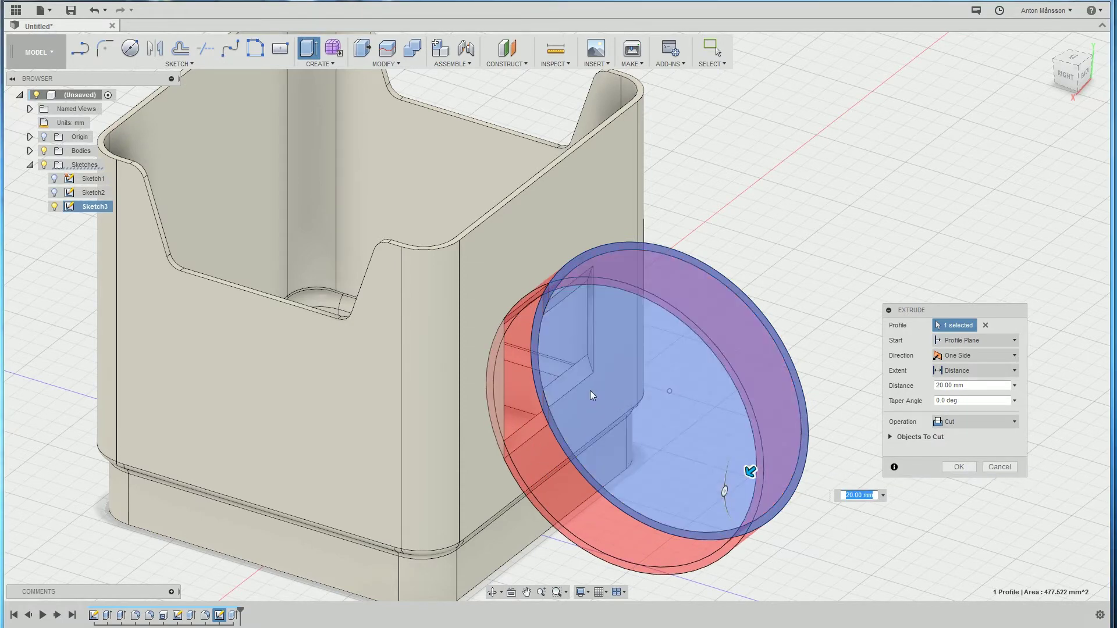
shift+middle_drag(590, 390, 626, 404)
click(961, 420)
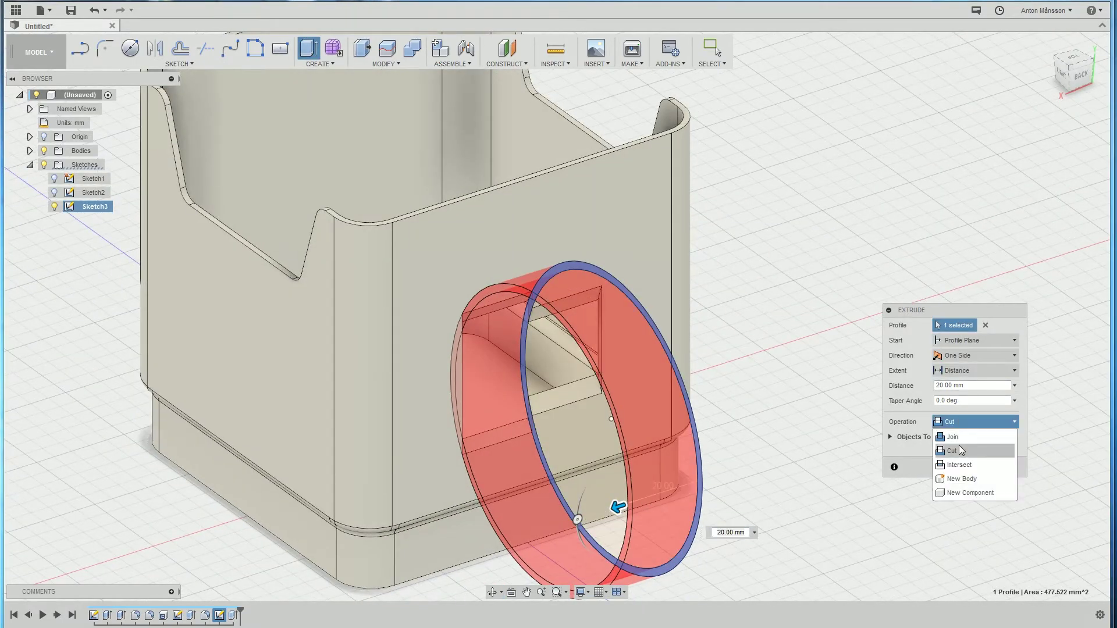
click(961, 436)
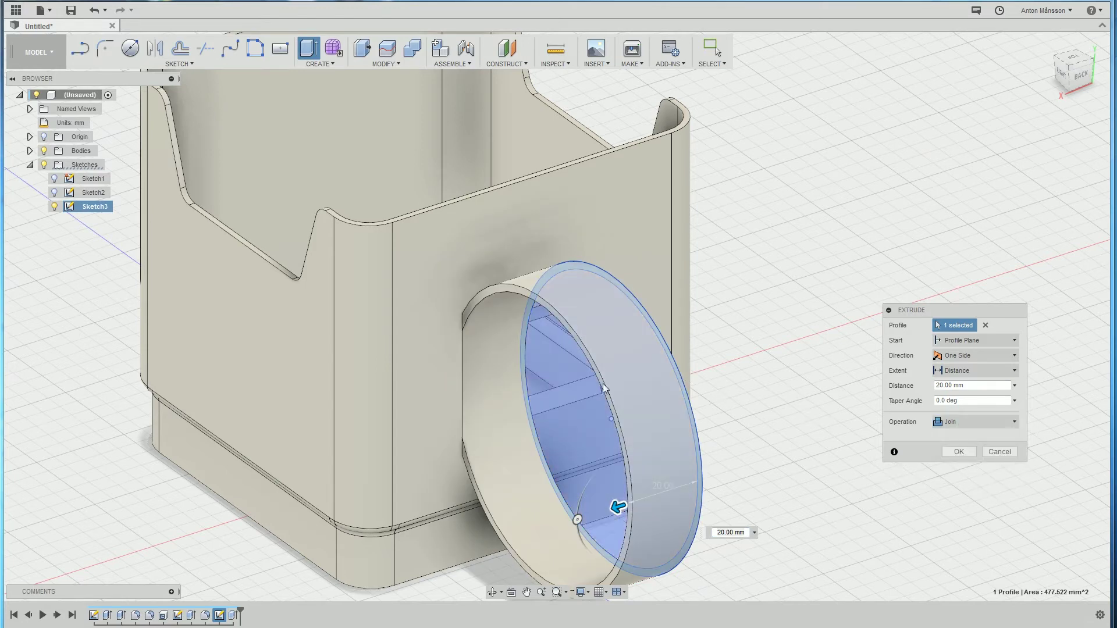
key(Escape)
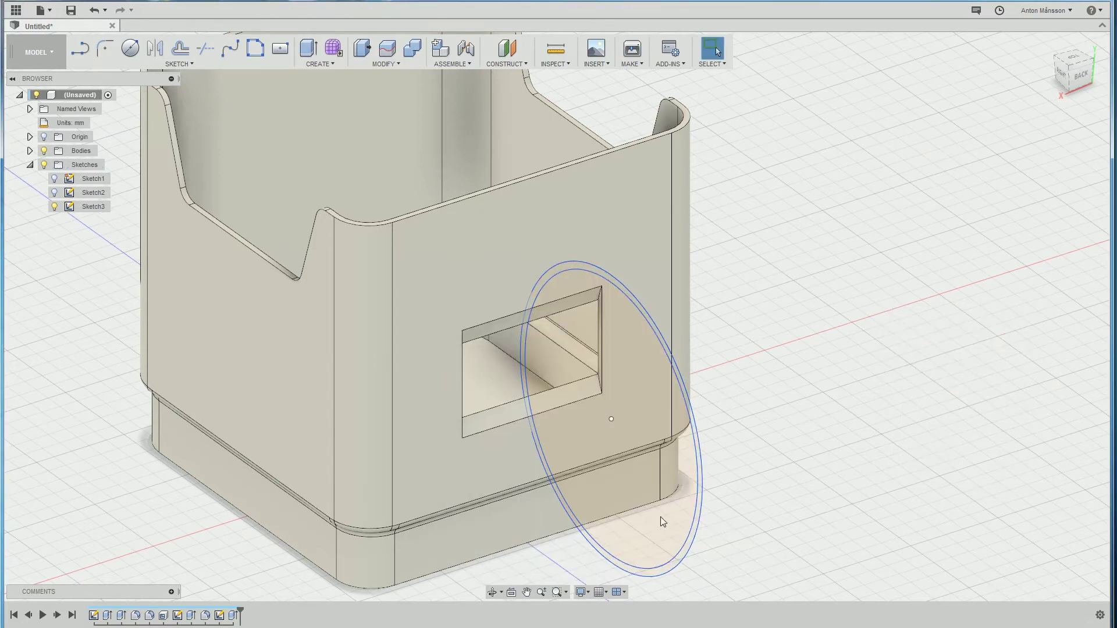
Undo the circular cut and sketch a vertical line about 38 mm long on the wall's outer edge between its outer-circle intersections.
key(ctrl+z)
middle_drag(843, 325, 624, 449)
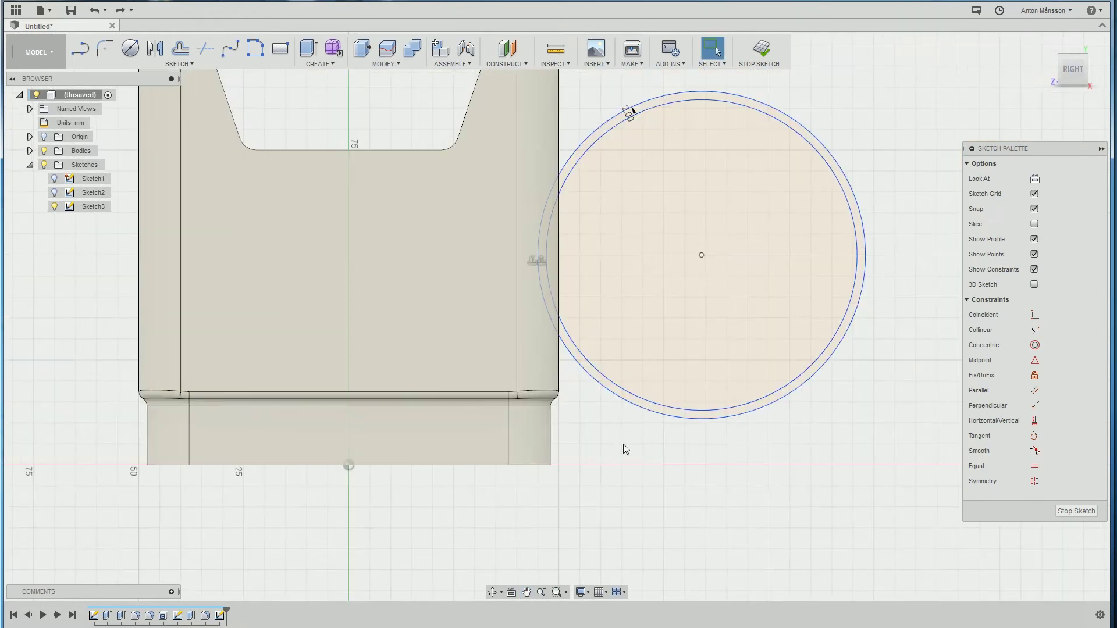
scroll(616, 387, up, 3)
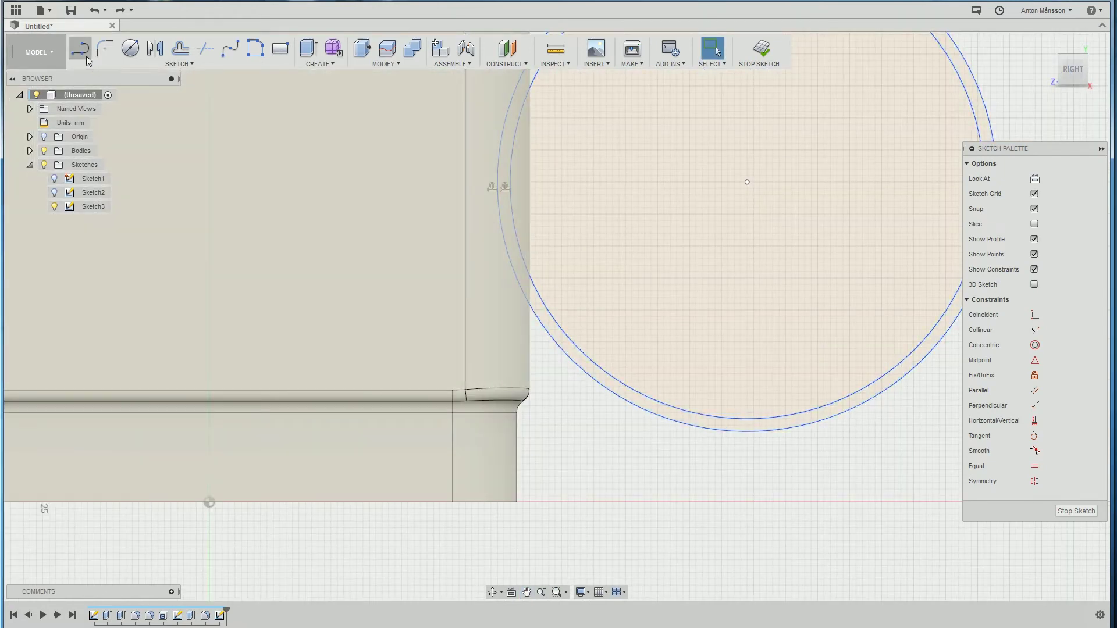
scroll(529, 305, up, 3)
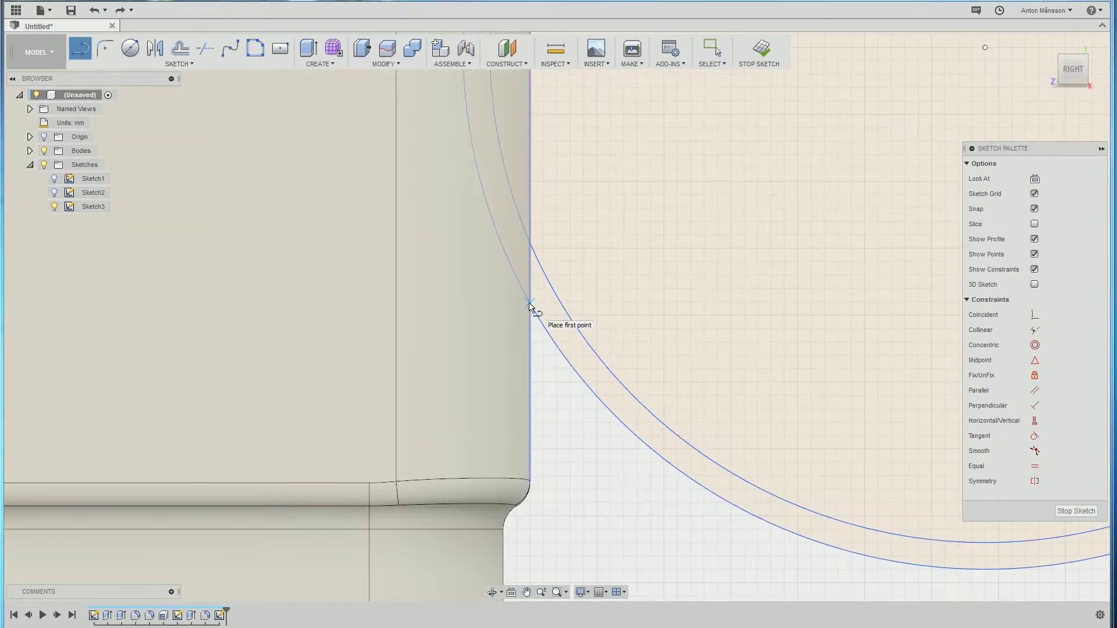
click(529, 305)
scroll(529, 304, down, 3)
middle_drag(564, 242, 562, 463)
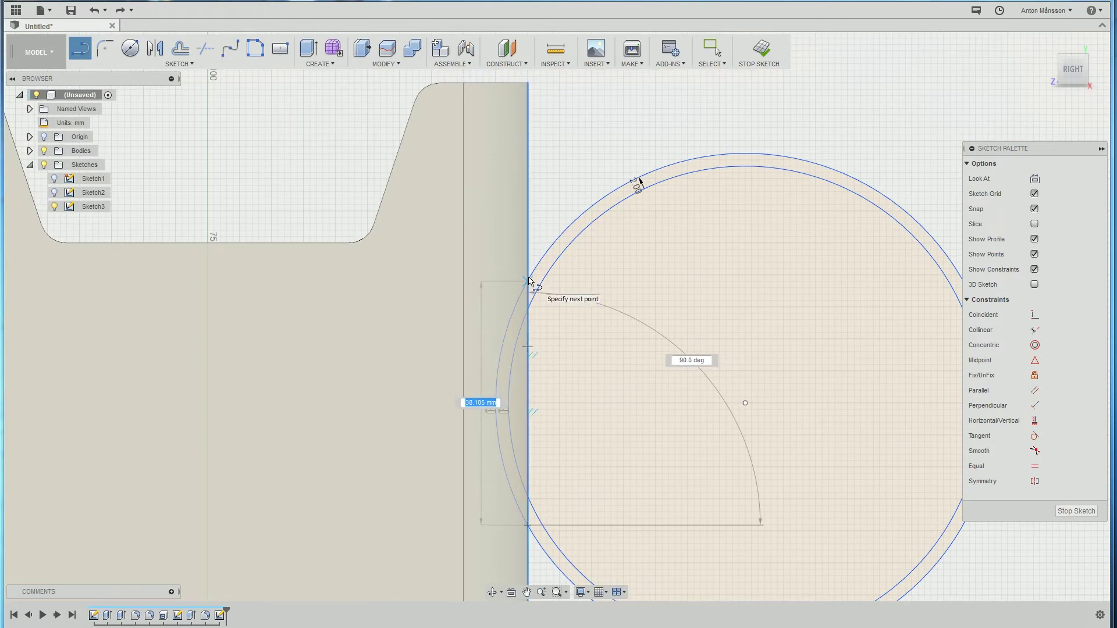
click(528, 283)
right_click(613, 281)
click(654, 283)
scroll(563, 267, up, 2)
mouse_move(525, 323)
shift+middle_down()
mouse_move(506, 334)
mouse_move(541, 347)
shift+middle_up()
shift+middle_drag(474, 345, 445, 378)
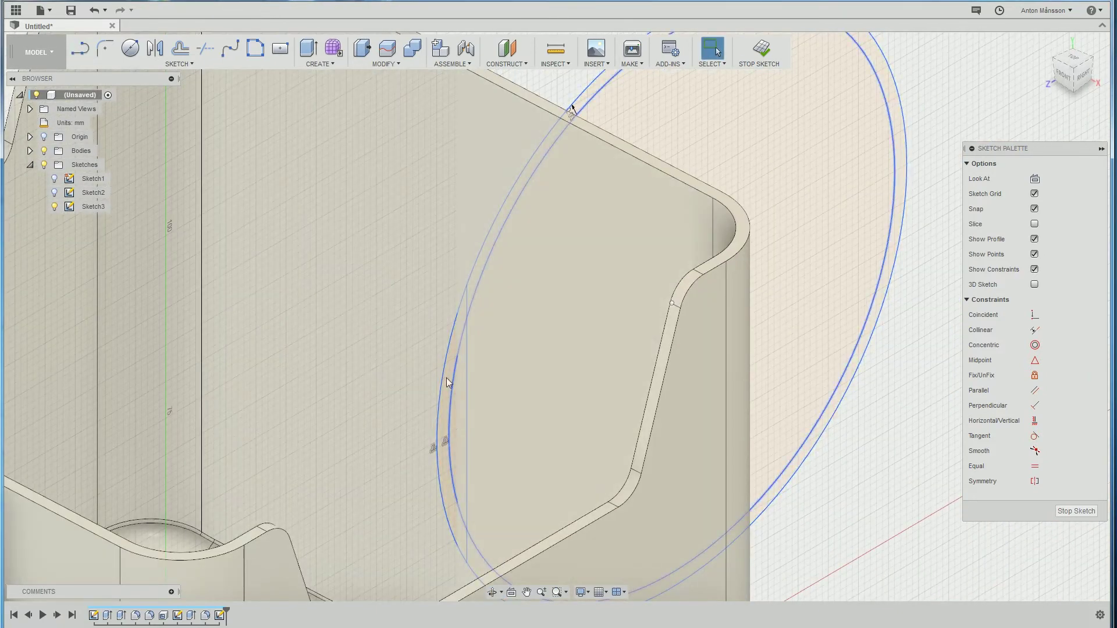
click(448, 386)
scroll(448, 386, down, 3)
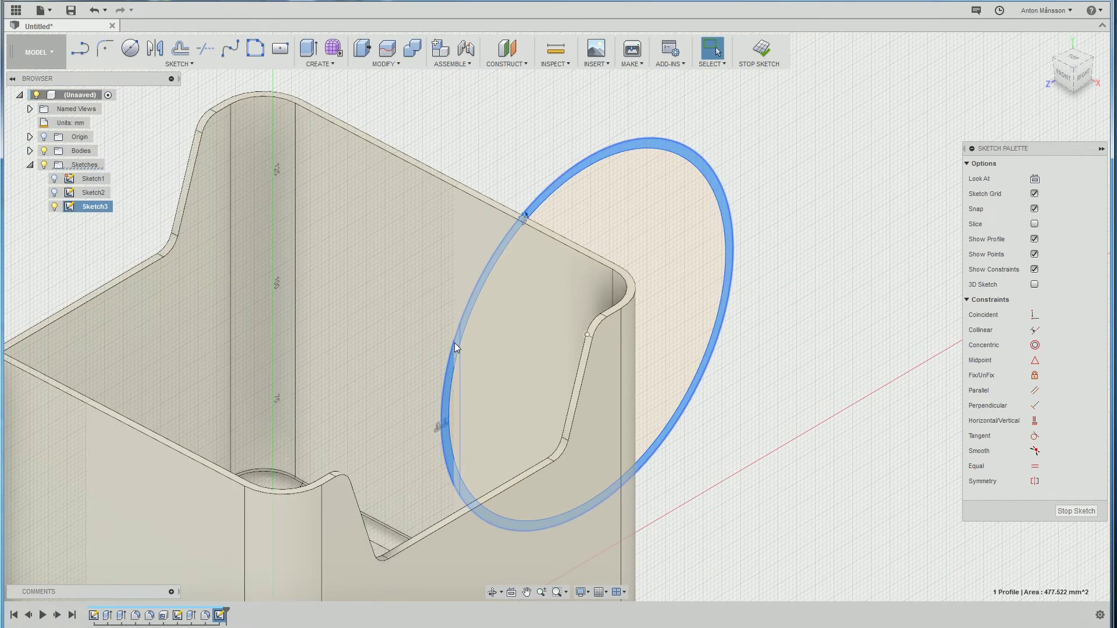
right_click(518, 130)
click(497, 211)
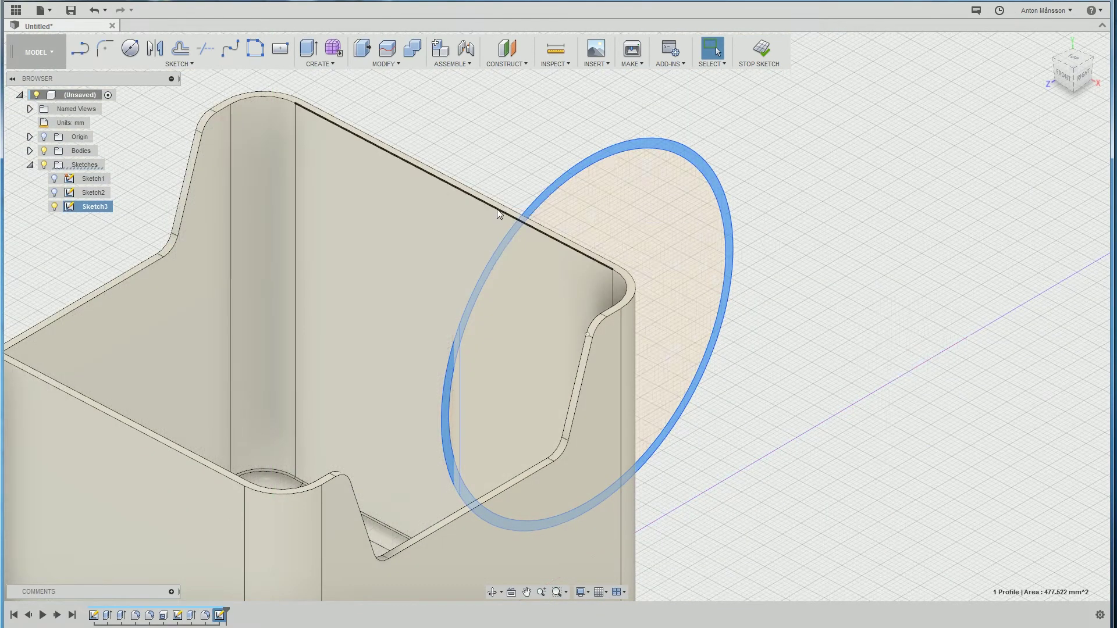
drag(736, 266, 749, 263)
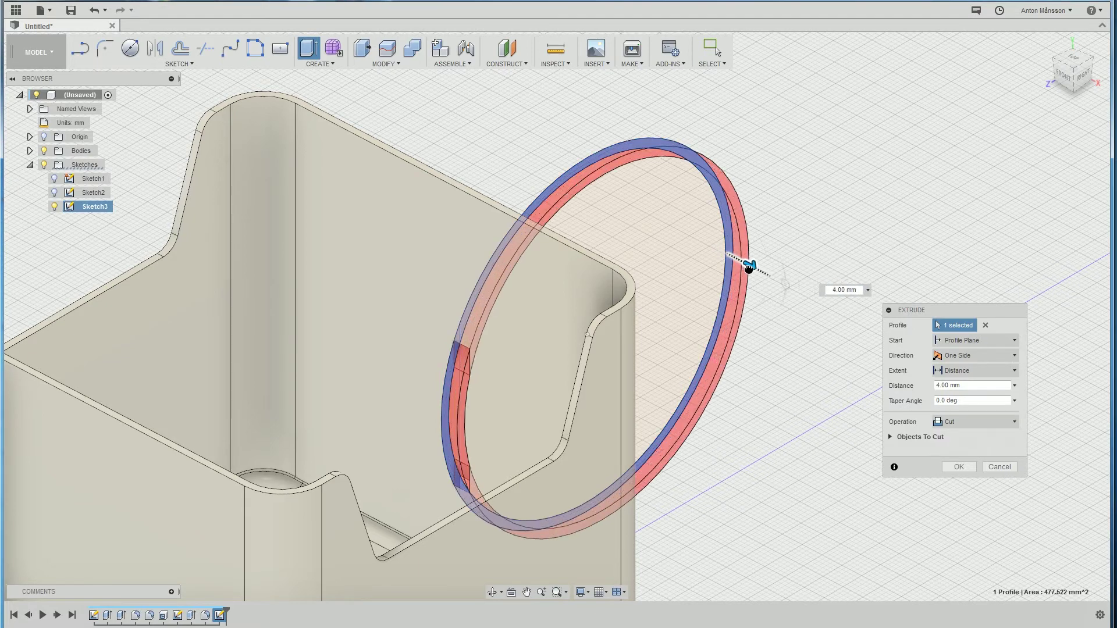
click(999, 467)
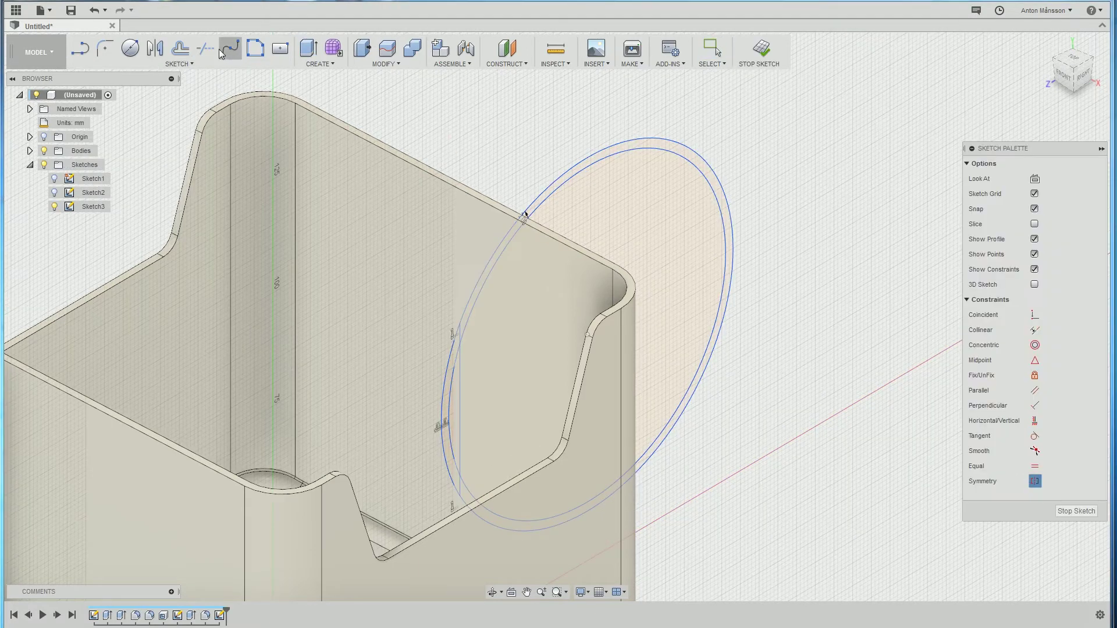
Sketch a vertical line about 85 mm long along the wall's outer face, from the rim down past the circles' lower intersections.
click(87, 53)
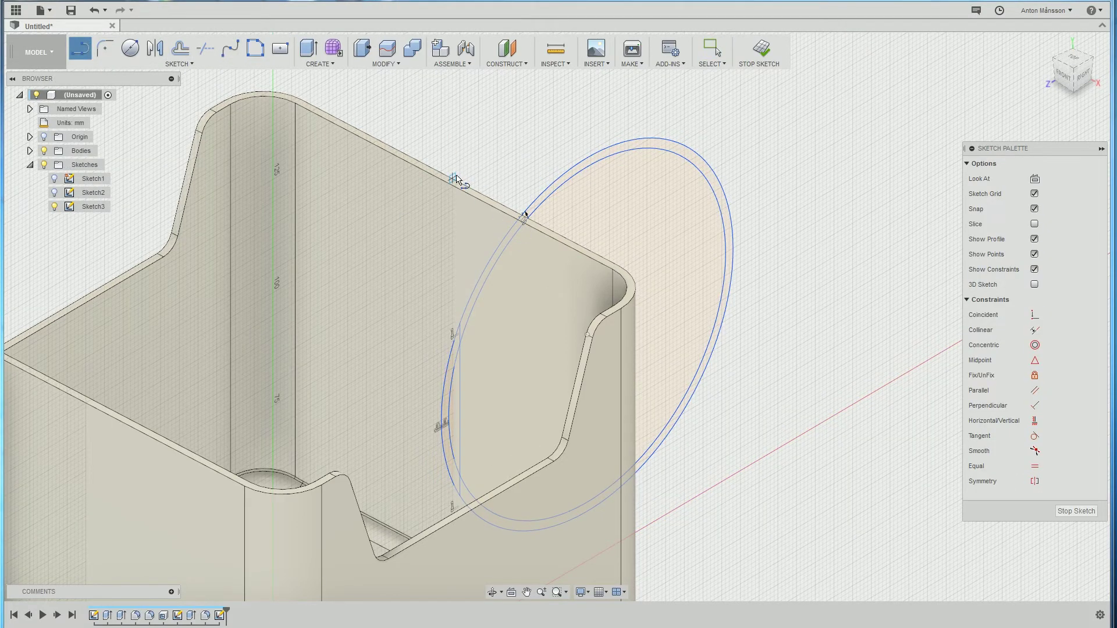
scroll(457, 179, up, 5)
click(470, 204)
scroll(470, 204, down, 5)
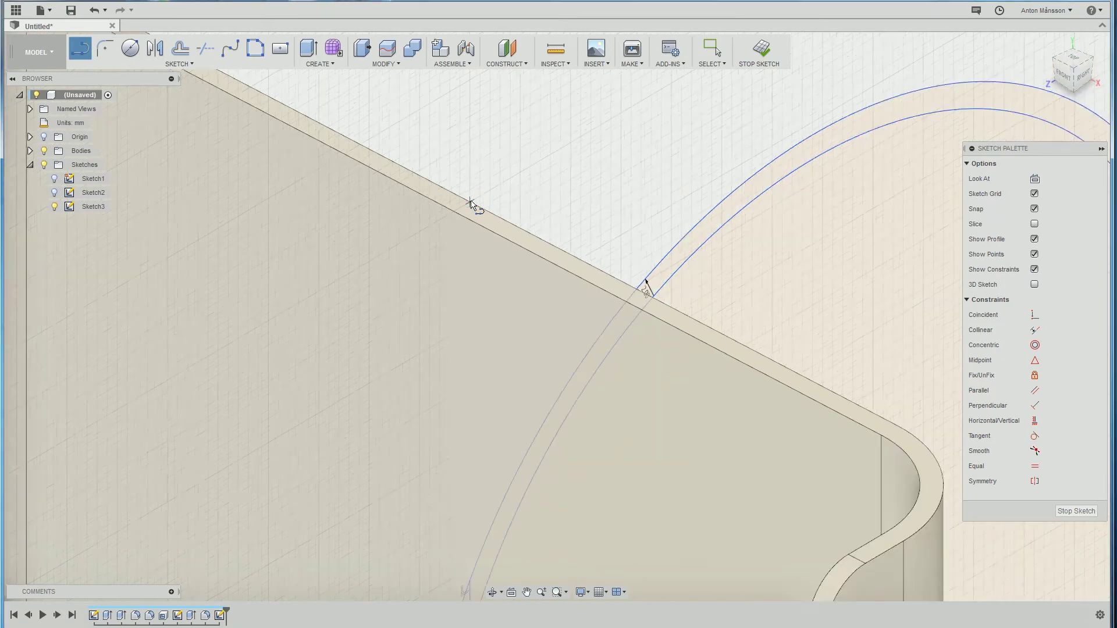
scroll(526, 423, up, 3)
shift+middle_drag(527, 423, 516, 404)
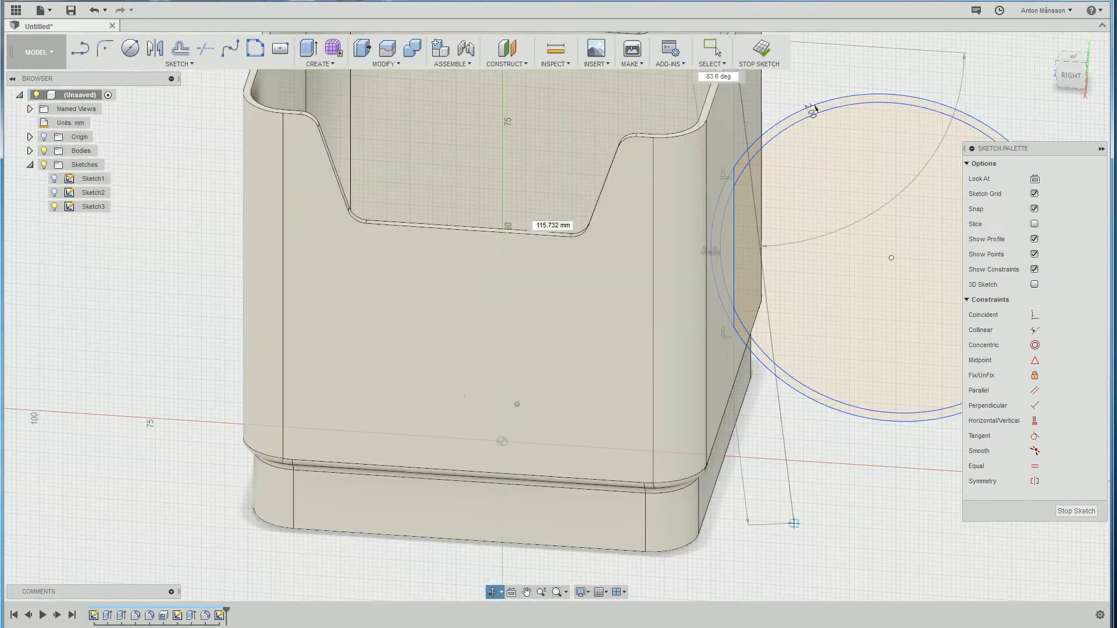
middle_drag(715, 408, 608, 350)
scroll(608, 354, up, 3)
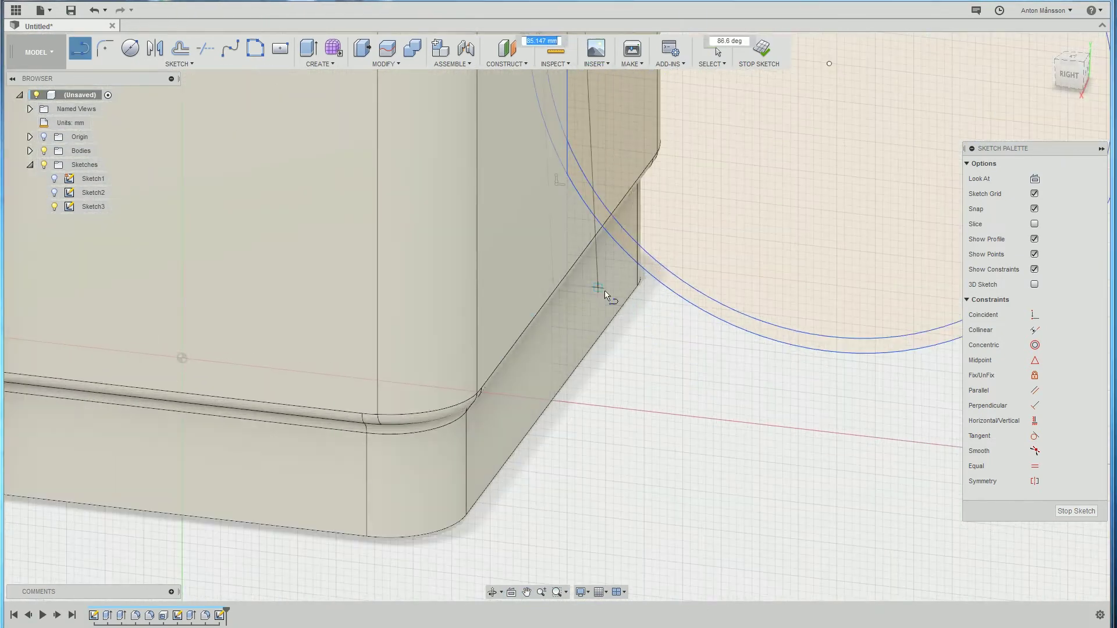
click(568, 283)
key(Escape)
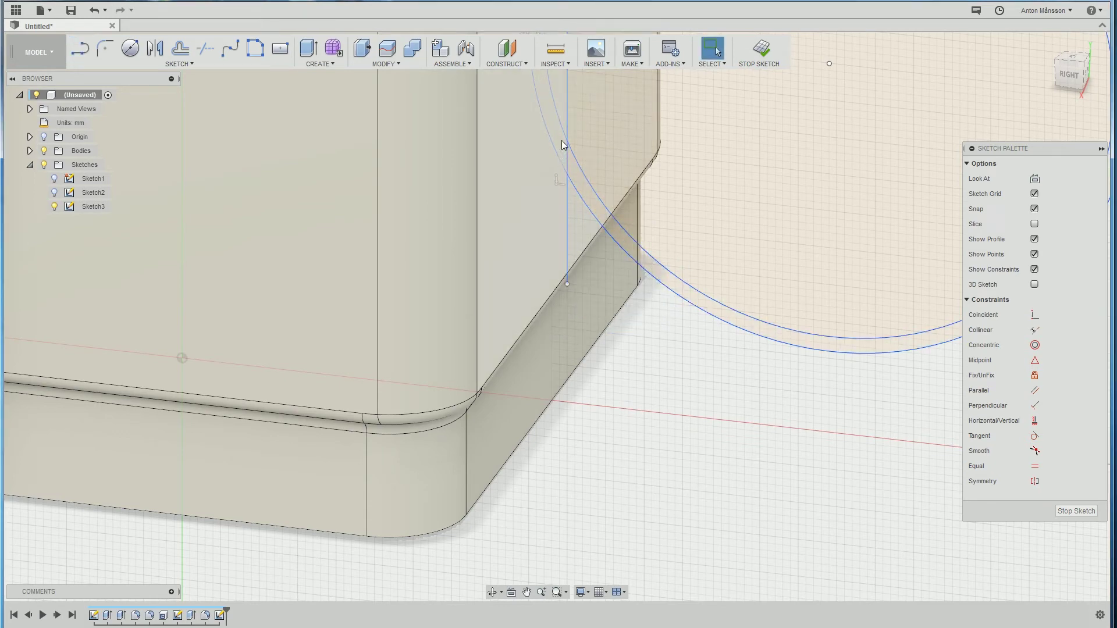
Extrude the two circle-segment profiles on the box side of the vertical line, using the Join operation.
mouse_move(567, 164)
shift+middle_down()
mouse_move(595, 455)
mouse_move(590, 371)
shift+middle_up()
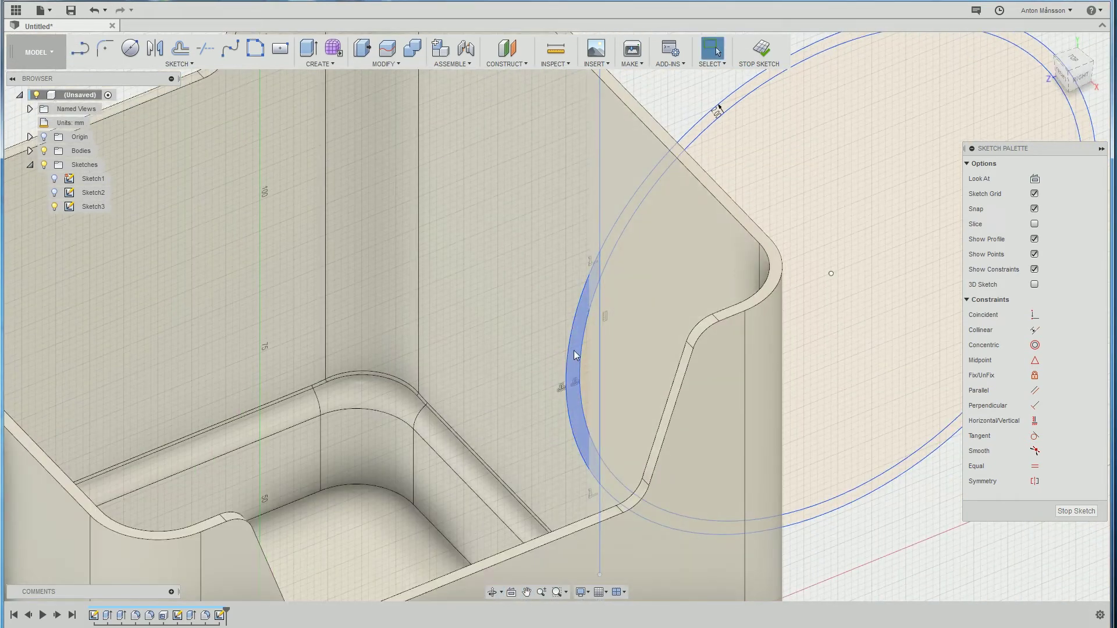
click(579, 360)
right_click(574, 349)
click(554, 343)
shift+middle_drag(555, 344, 582, 365)
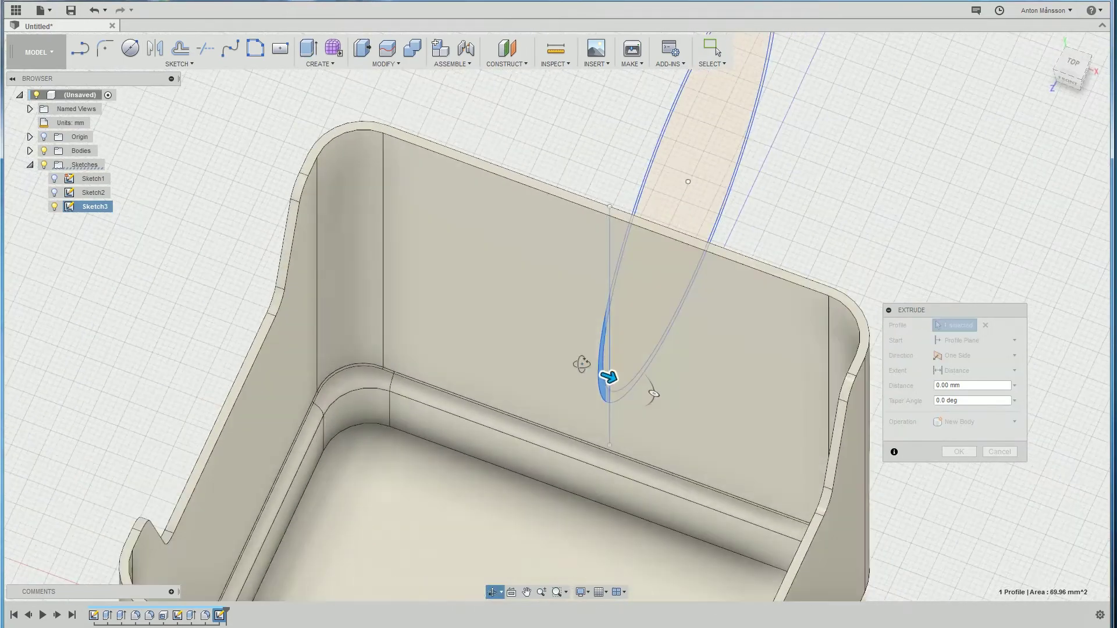
click(607, 349)
mouse_move(608, 349)
shift+middle_down()
mouse_move(643, 390)
mouse_move(612, 370)
shift+middle_up()
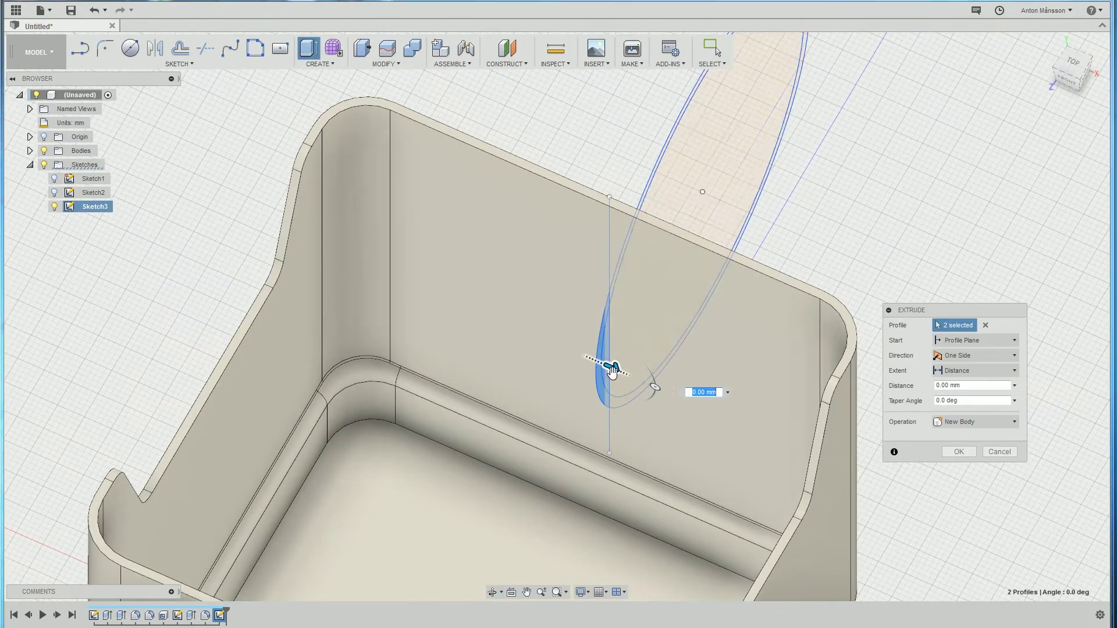
drag(614, 368, 669, 392)
click(989, 422)
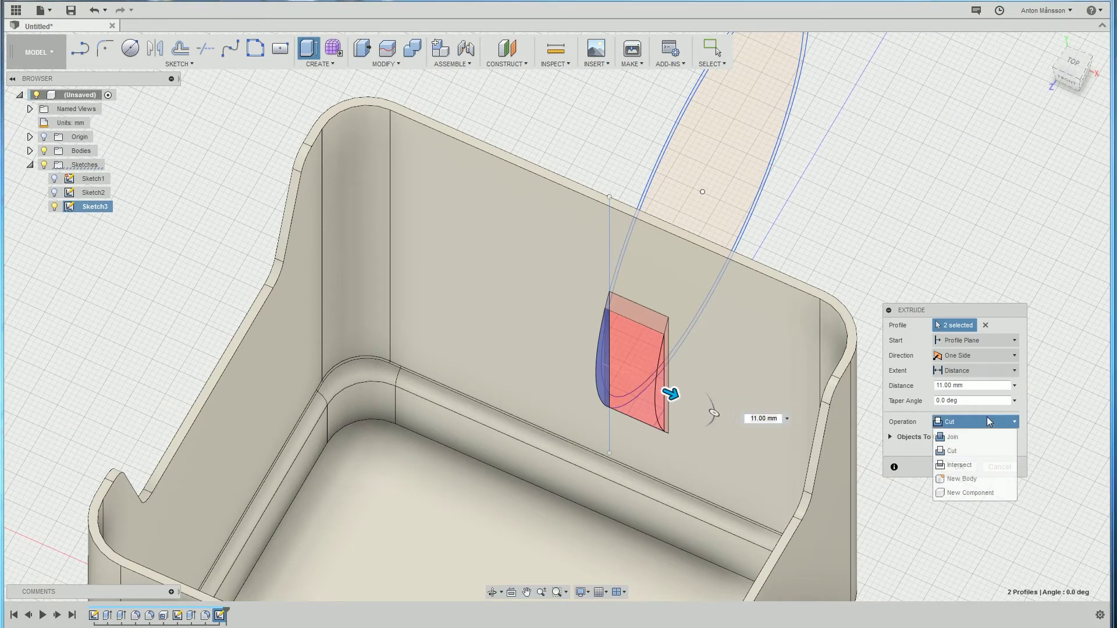
click(954, 437)
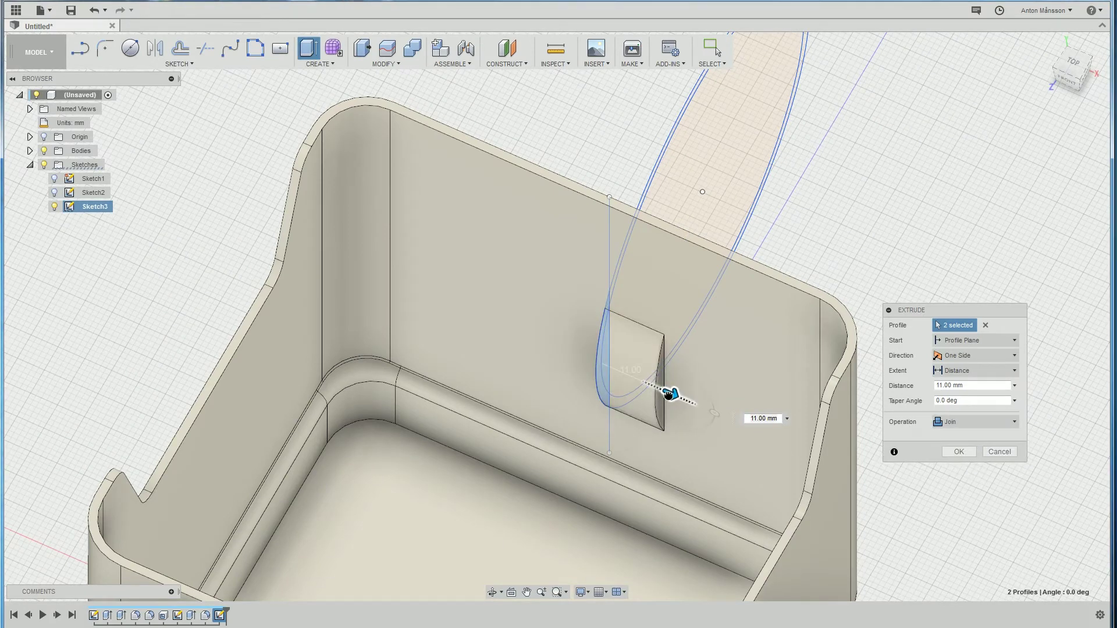
Set the joined extrusion to two sides with 20 mm on each side and complete it.
drag(669, 392, 719, 414)
click(964, 355)
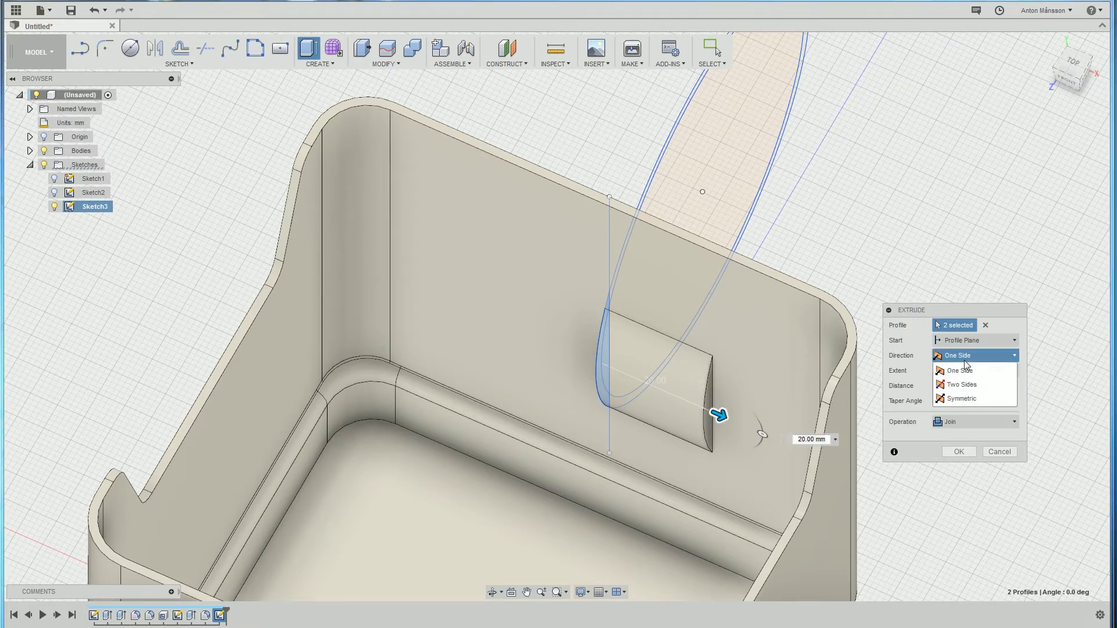
click(960, 373)
drag(587, 359, 489, 313)
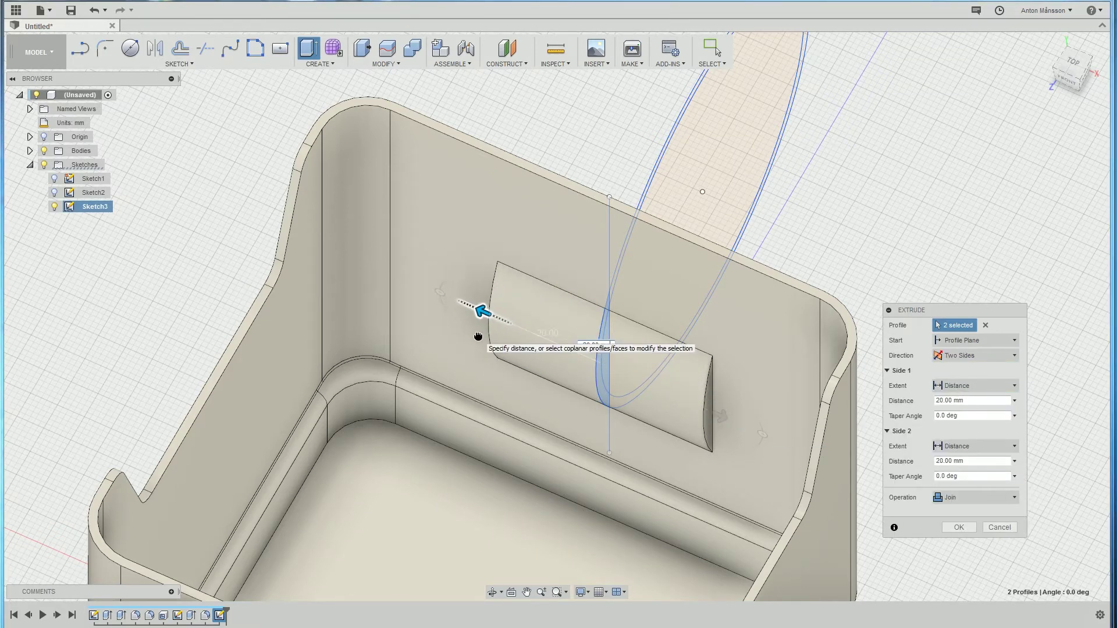
click(954, 528)
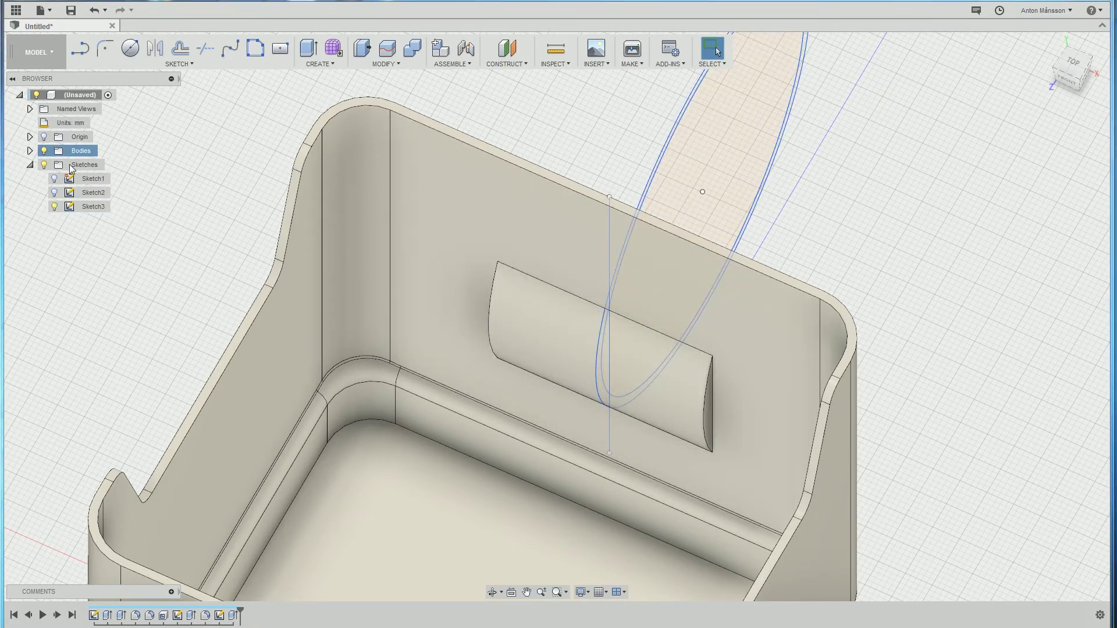
Cut the smaller circle-segment profile 18 mm to one side along the wall, temporarily hiding the bodies to select it.
click(44, 151)
shift+middle_drag(584, 374, 588, 204)
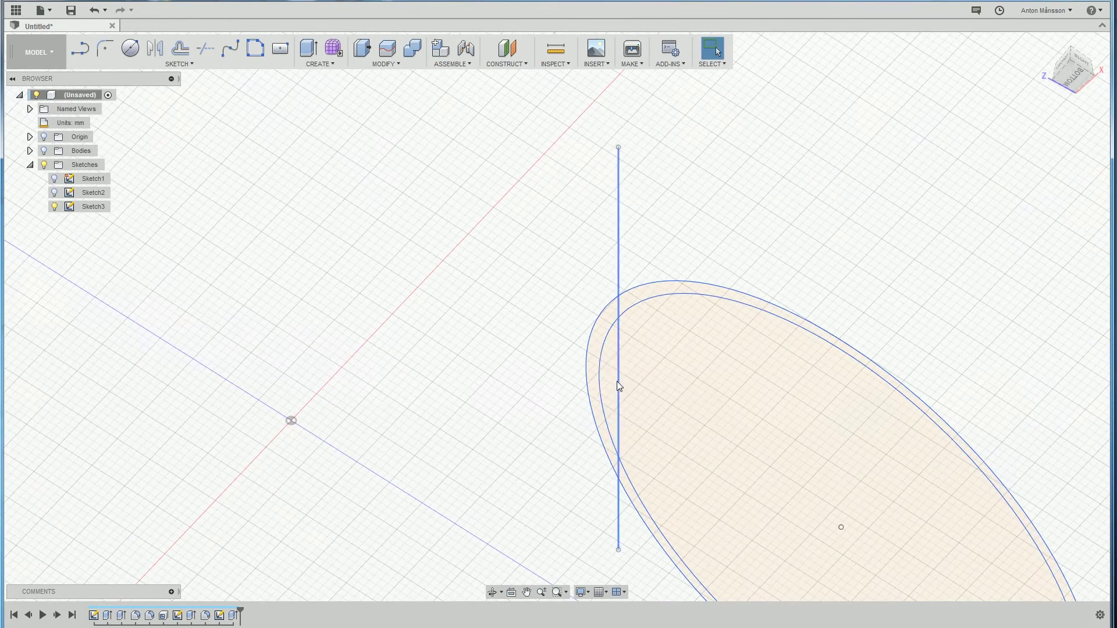
click(613, 375)
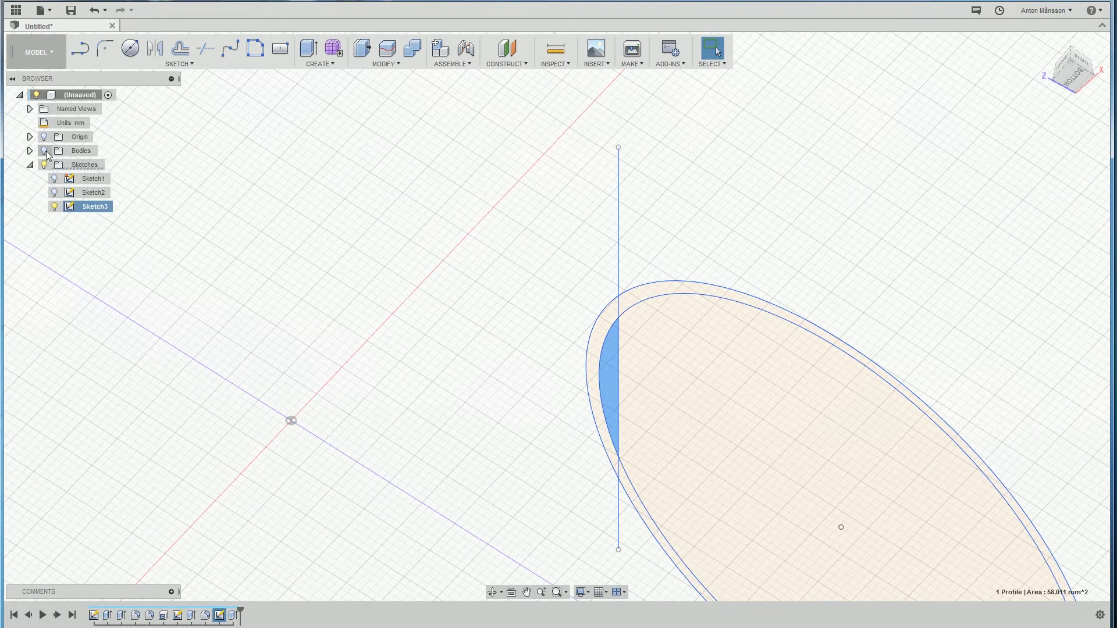
click(44, 151)
right_click(552, 334)
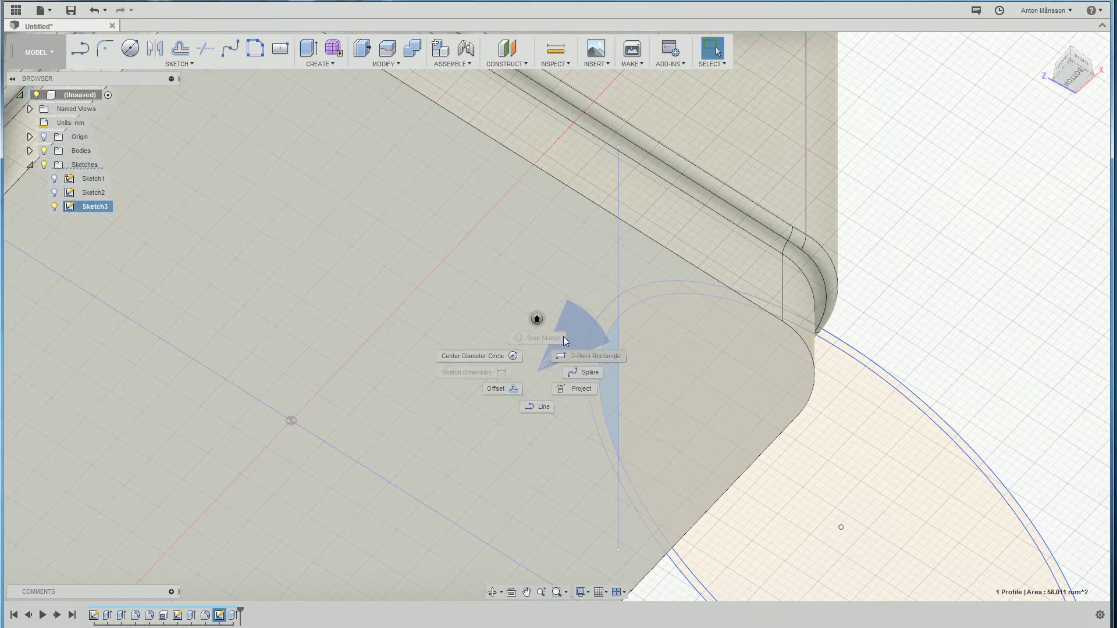
click(606, 303)
right_click(612, 312)
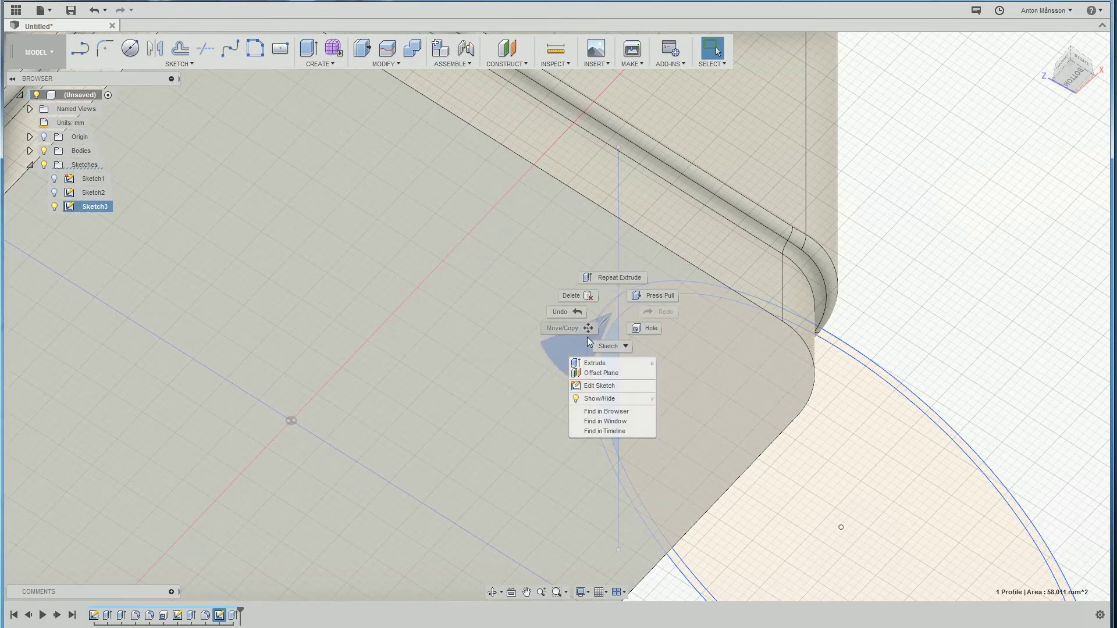
click(594, 364)
shift+middle_drag(636, 334, 640, 372)
middle_drag(527, 85, 616, 370)
shift+middle_drag(629, 308, 591, 328)
scroll(599, 325, down, 5)
scroll(653, 298, up, 3)
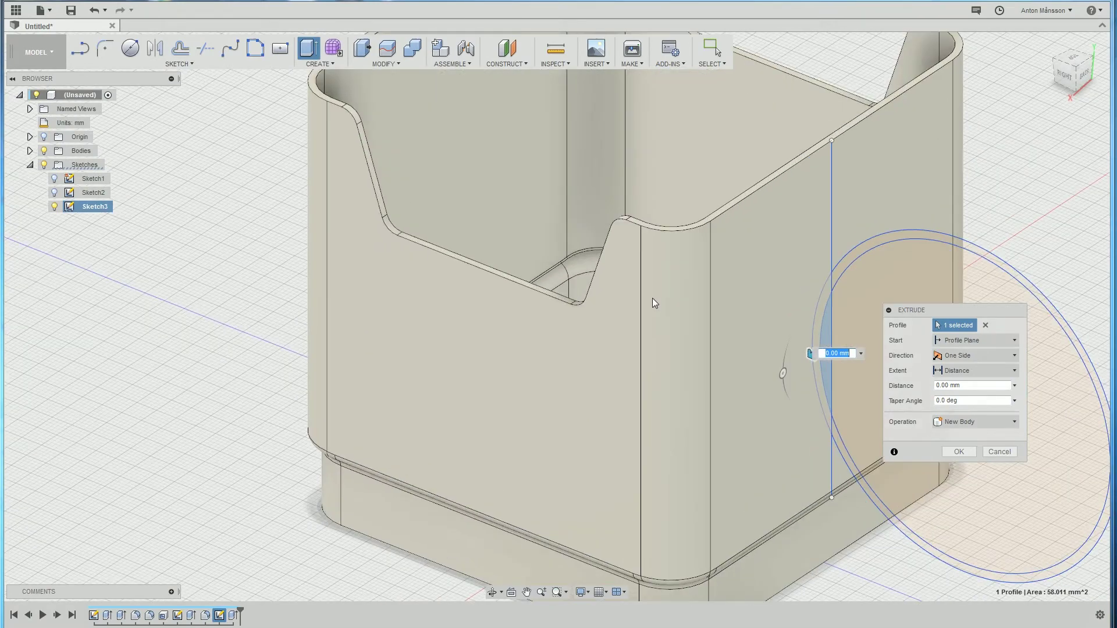
middle_drag(739, 351, 620, 316)
drag(568, 345, 511, 381)
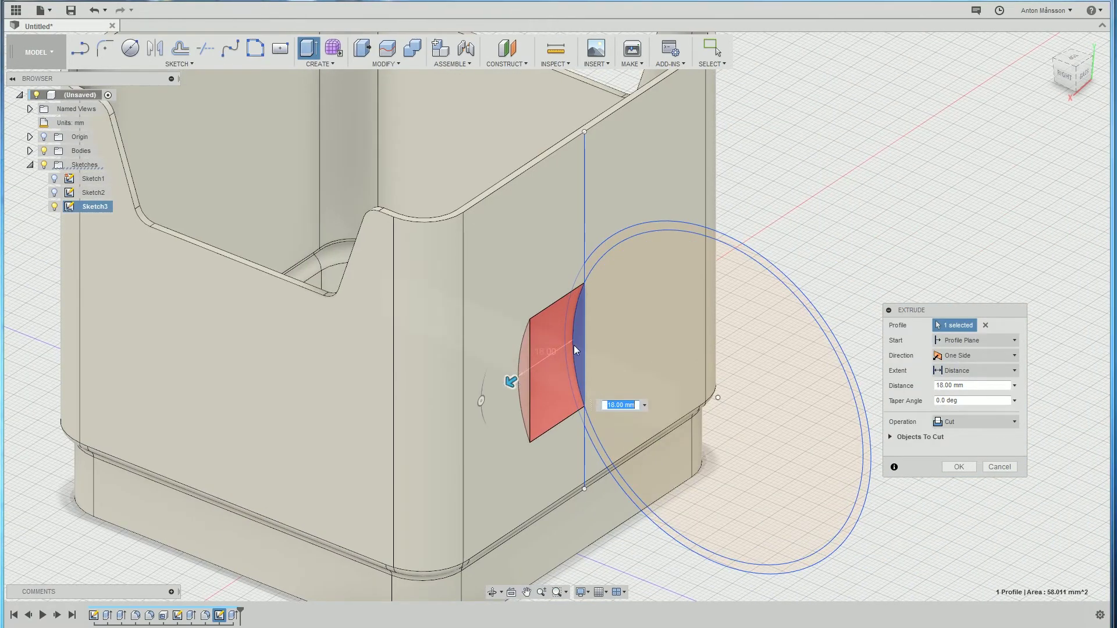
Set the cut to two sides, with 18 mm on the second side as well, and complete it.
click(977, 355)
click(960, 378)
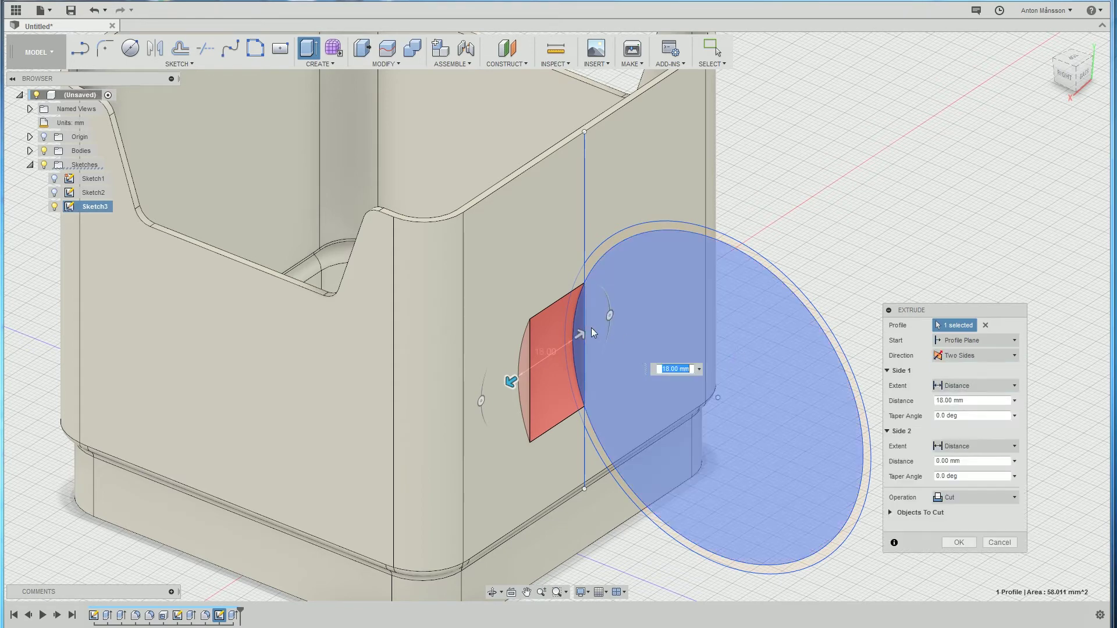
drag(600, 325, 643, 307)
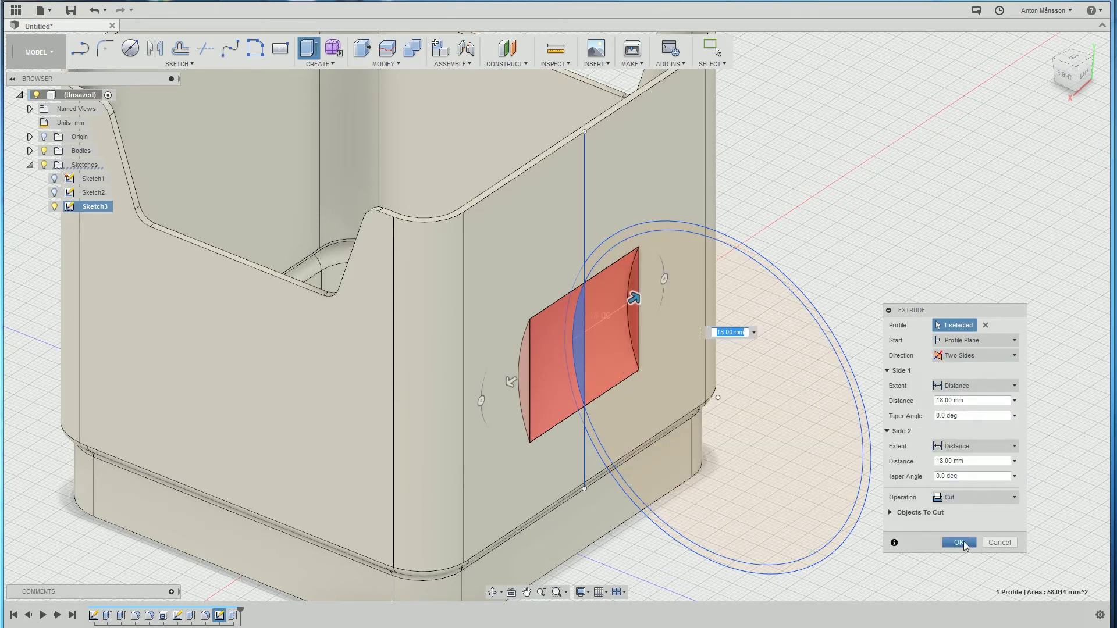
click(959, 542)
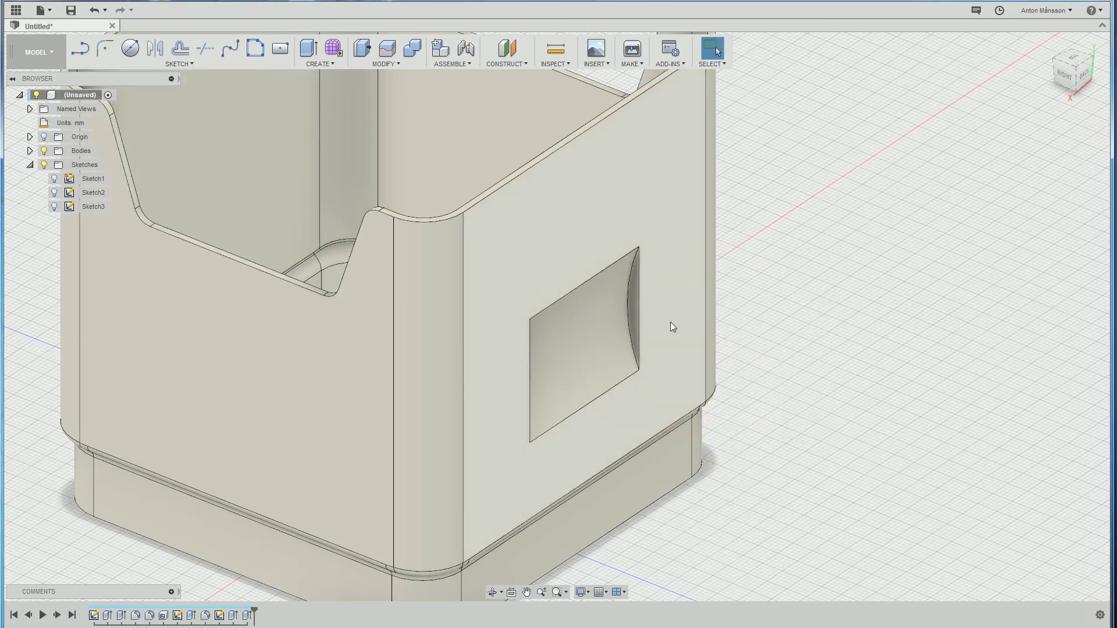
Fillet both ends of the curved bulge on the wall's inner side with a 3 mm radius.
shift+middle_drag(670, 322, 723, 397)
click(667, 312)
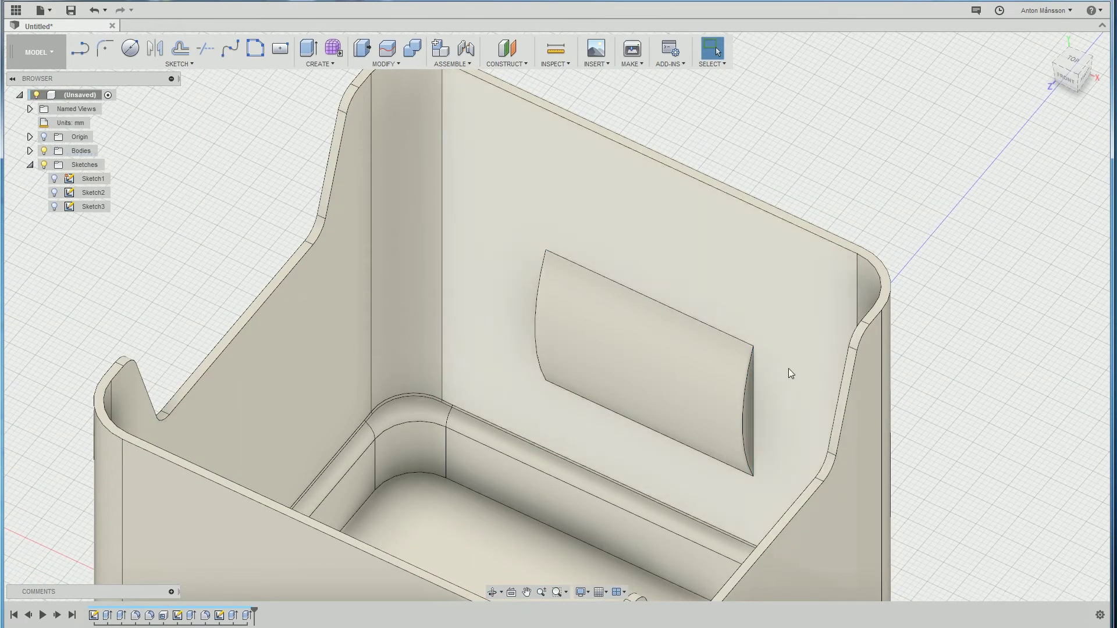
ctrl+click(751, 403)
shift+middle_drag(744, 403, 554, 312)
right_click(550, 310)
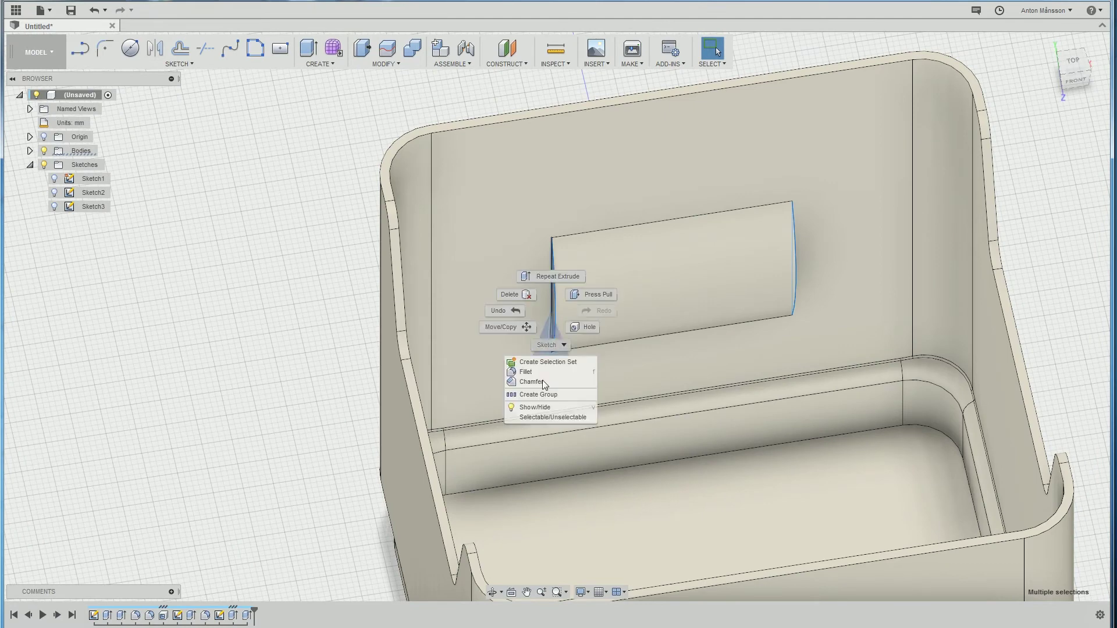
click(536, 372)
drag(545, 322, 537, 324)
Add the curved end edges inside the outer recess to the 3 mm fillet and complete it.
shift+middle_drag(540, 324, 472, 291)
click(542, 281)
scroll(480, 291, up, 4)
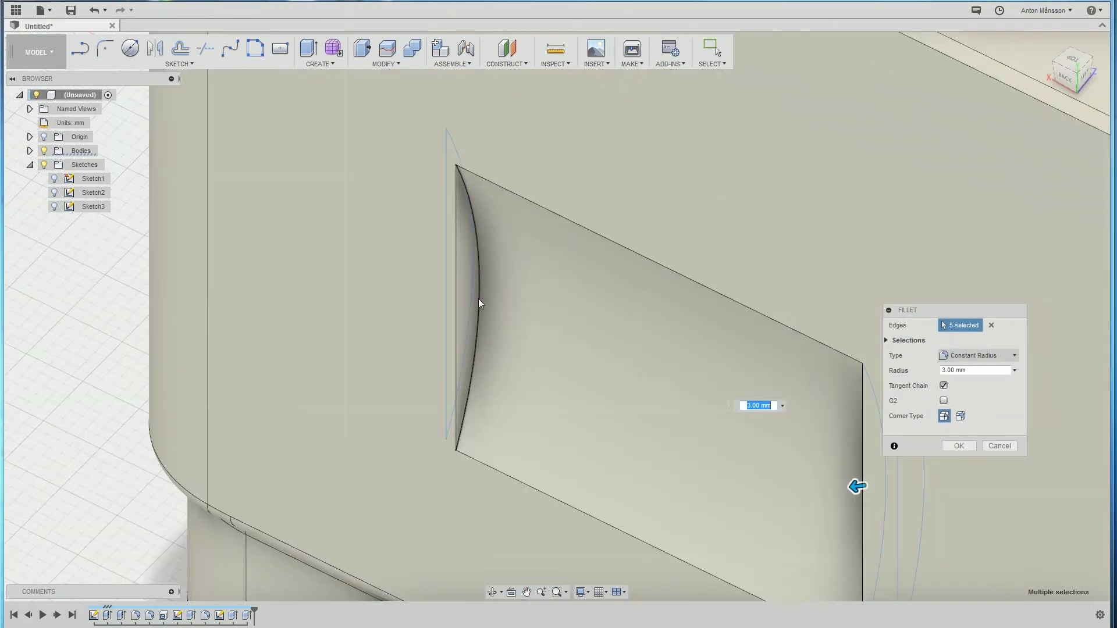
click(477, 299)
scroll(590, 321, down, 2)
scroll(590, 321, down, 2)
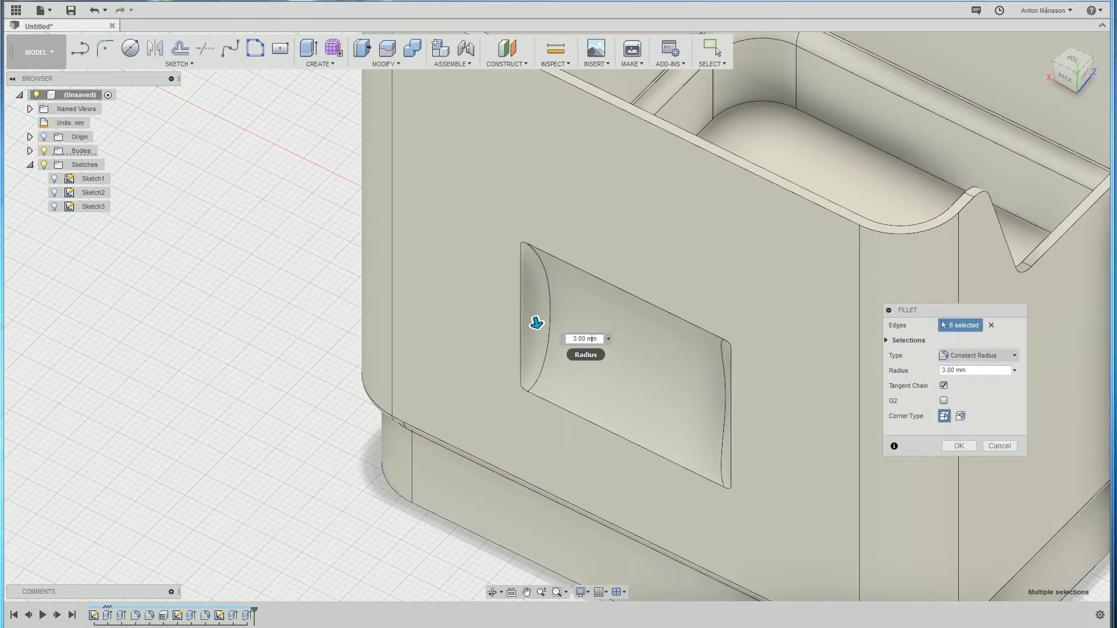
shift+middle_drag(536, 323, 505, 391)
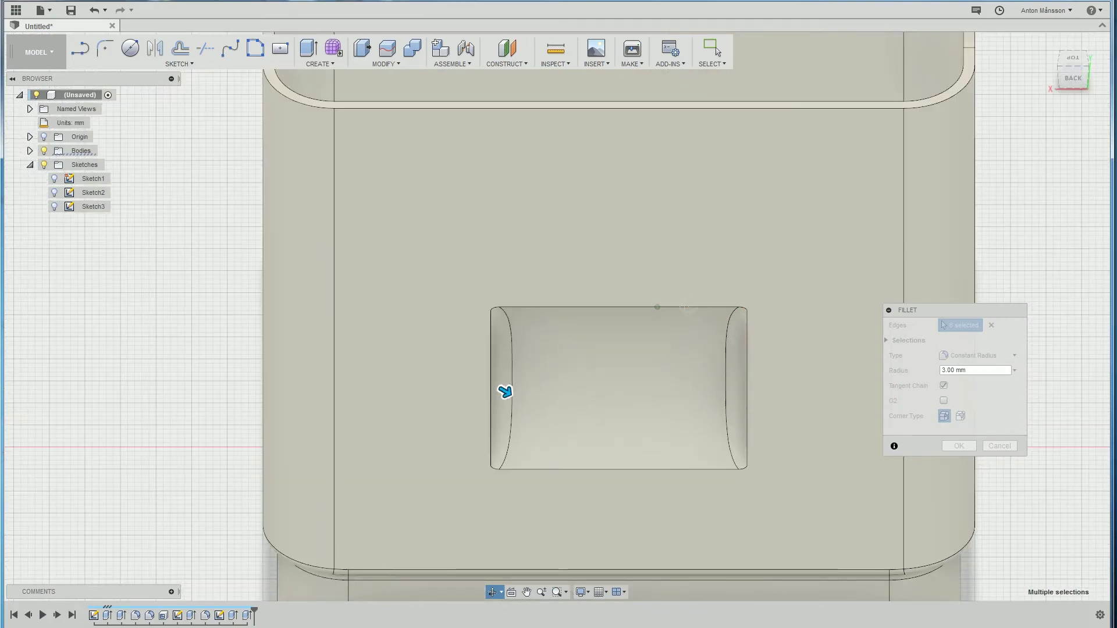
shift+middle_drag(688, 310, 627, 289)
click(961, 446)
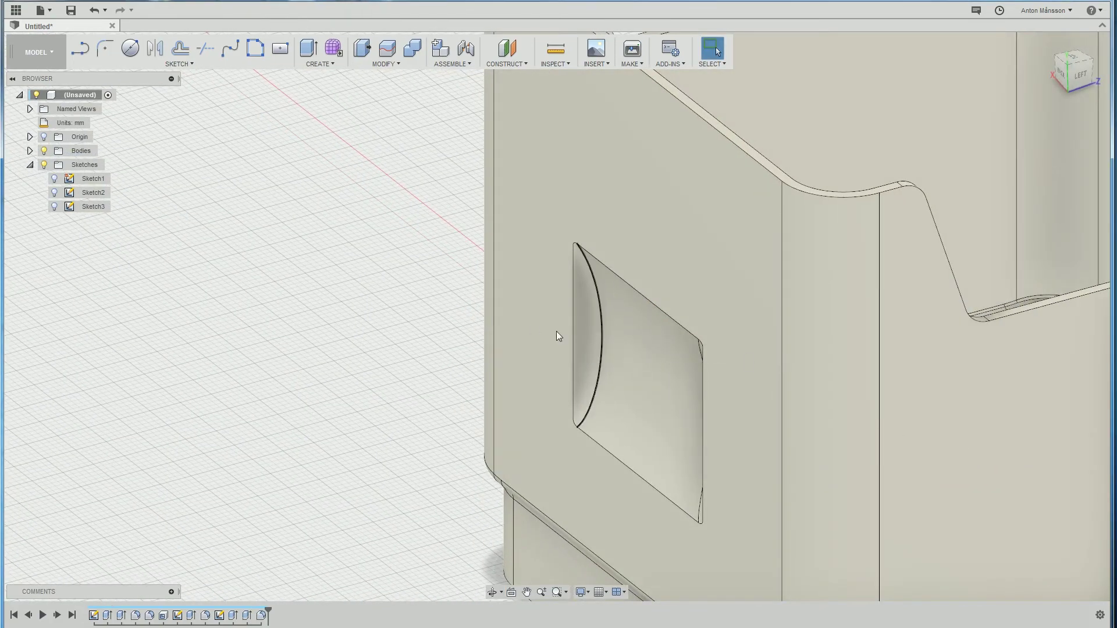
Start a Section Analysis from the box's rim face and move the section plane to -15 mm.
mouse_move(556, 336)
shift+middle_down()
mouse_move(495, 344)
mouse_move(569, 349)
shift+middle_up()
scroll(568, 349, down, 3)
middle_drag(687, 319, 649, 322)
click(553, 64)
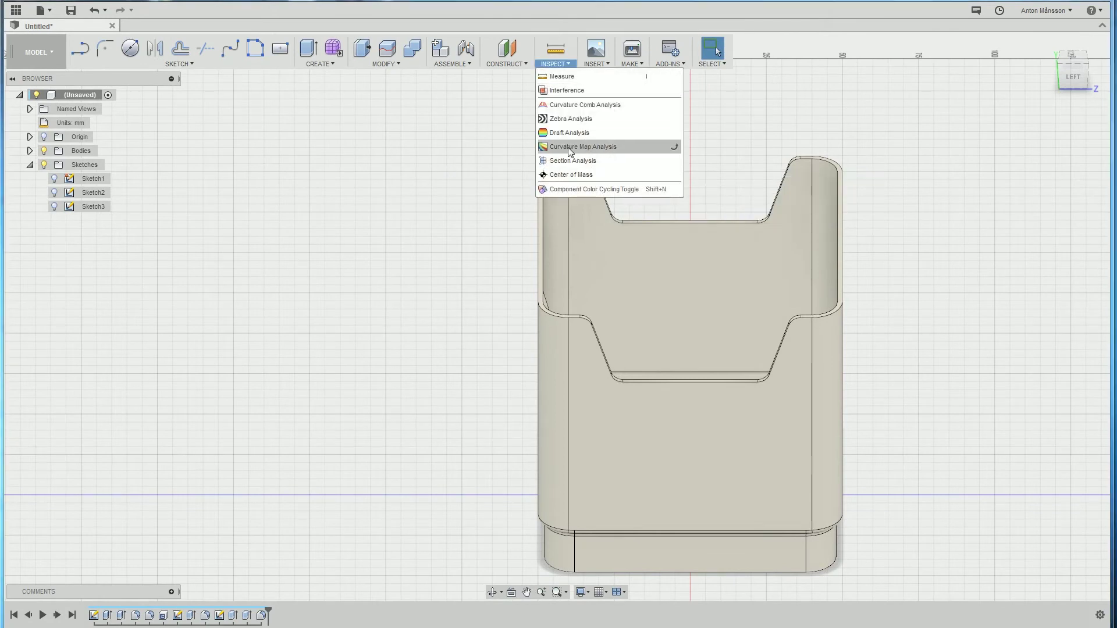
click(578, 162)
scroll(541, 200, up, 4)
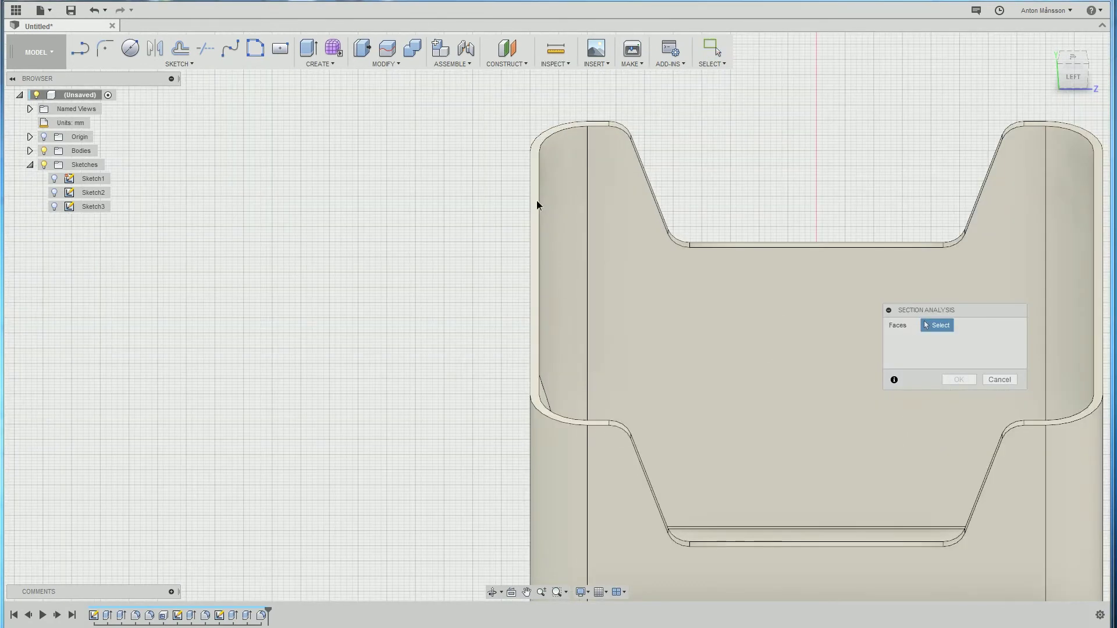
click(537, 201)
shift+middle_drag(536, 200, 582, 232)
drag(518, 201, 518, 239)
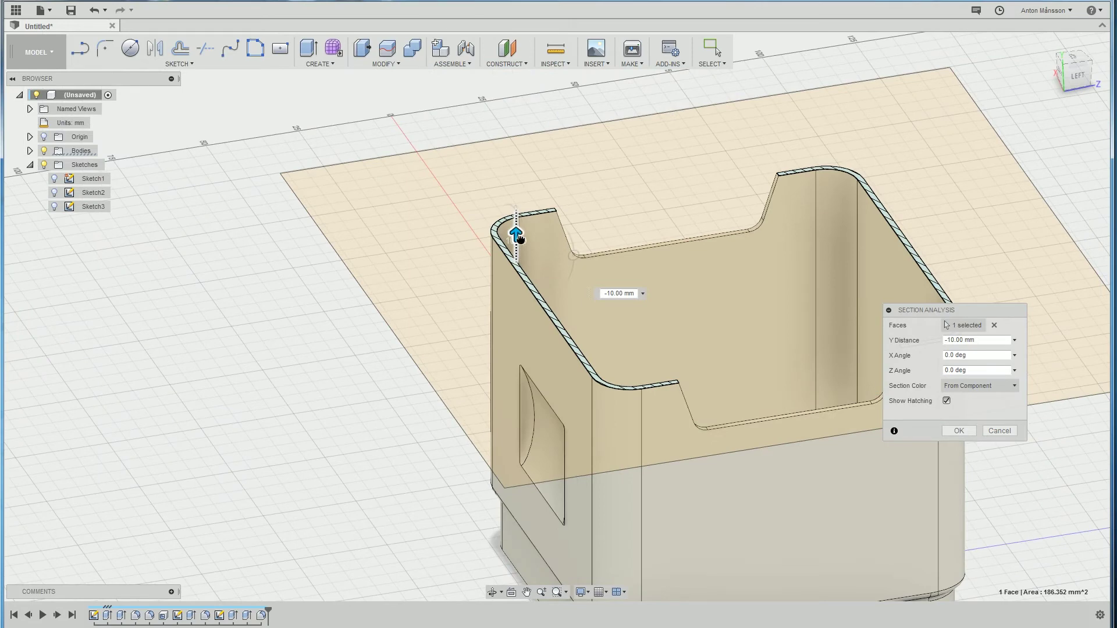
mouse_move(571, 367)
middle_down()
mouse_move(578, 185)
mouse_move(548, 376)
middle_up()
scroll(578, 185, up, 2)
scroll(589, 181, up, 1)
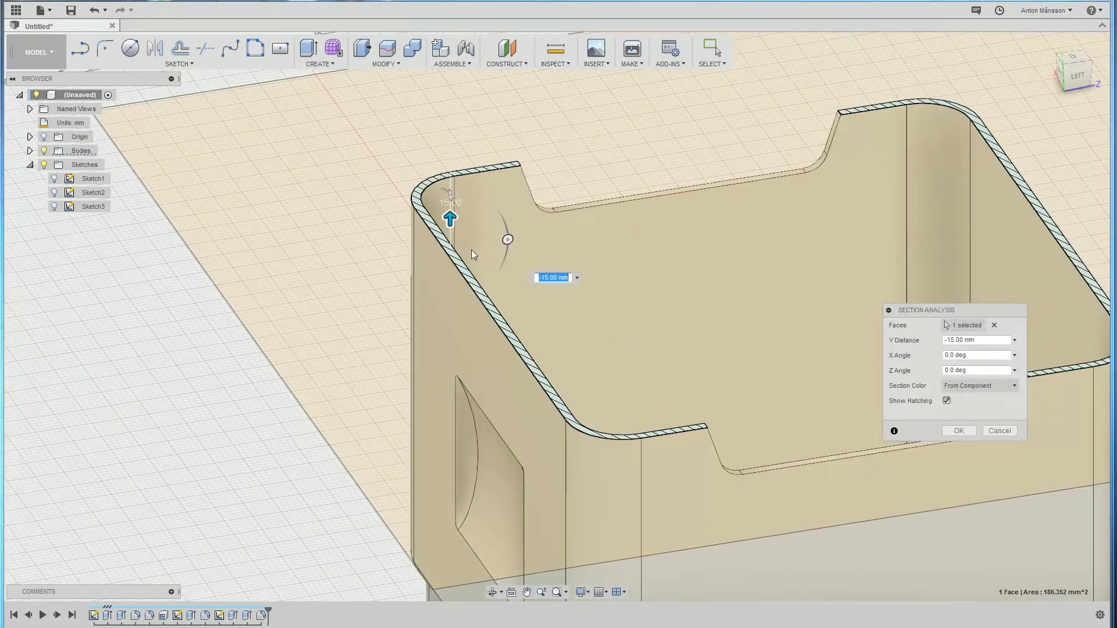
Sweep the section plane through the recess to examine its wall thickness, and discard the analysis.
drag(451, 218, 439, 291)
middle_drag(478, 324, 483, 229)
mouse_move(457, 189)
mouse_down()
mouse_move(444, 389)
mouse_move(454, 569)
mouse_move(456, 99)
mouse_up()
click(997, 431)
Split the box body with the vertical origin plane midway between the recessed wall and the opposite wall.
scroll(993, 425, down, 5)
scroll(324, 351, down, 3)
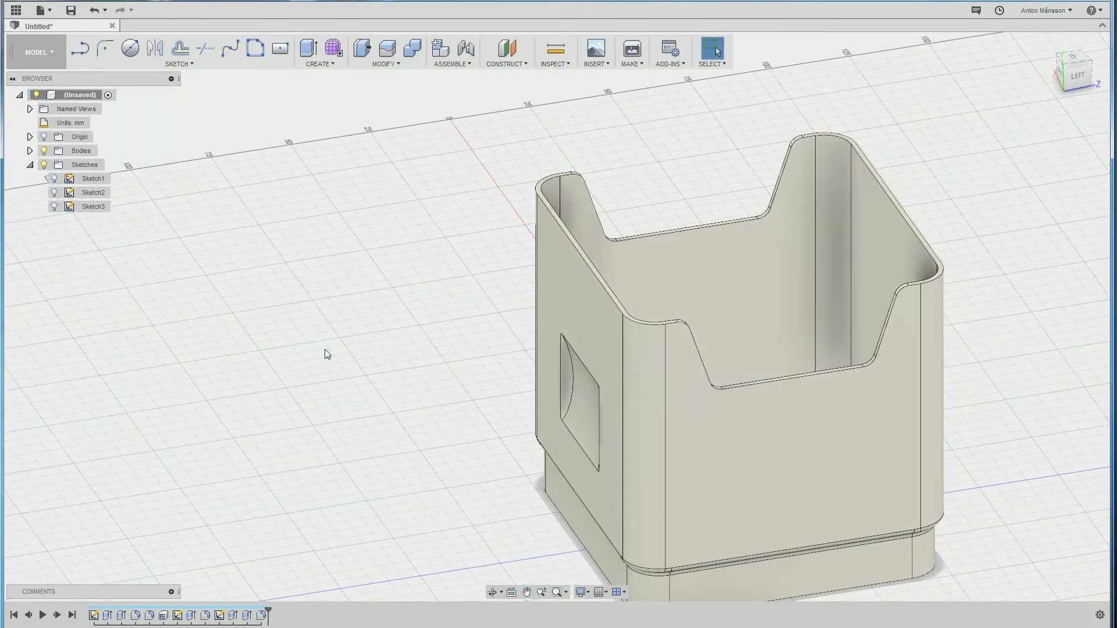
middle_drag(748, 333, 611, 263)
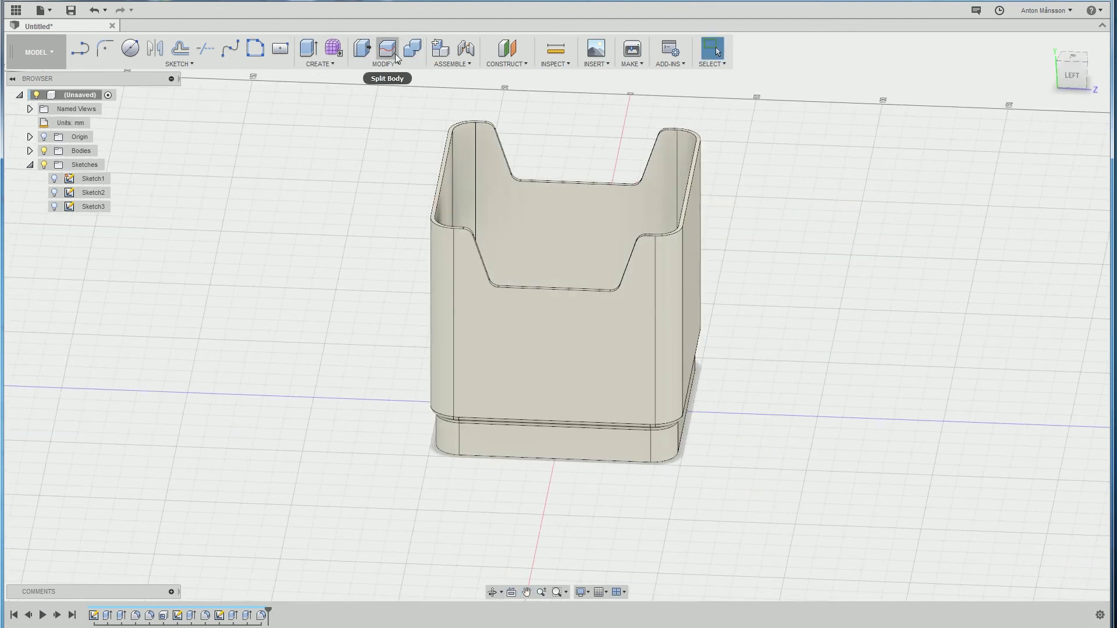
click(396, 57)
click(615, 378)
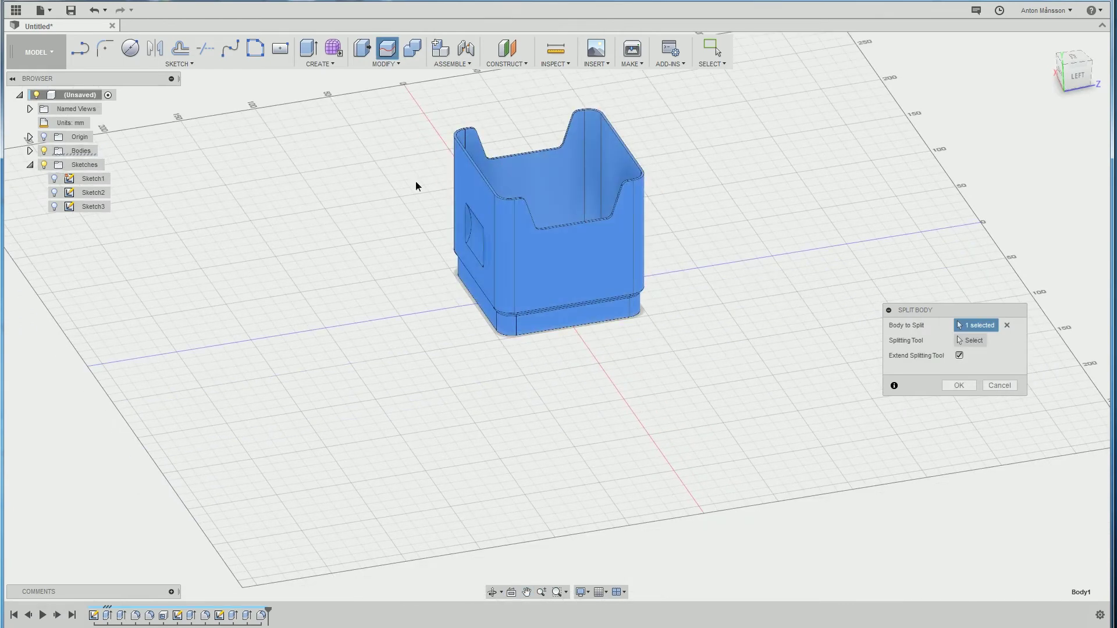
shift+middle_drag(416, 182, 762, 348)
click(981, 343)
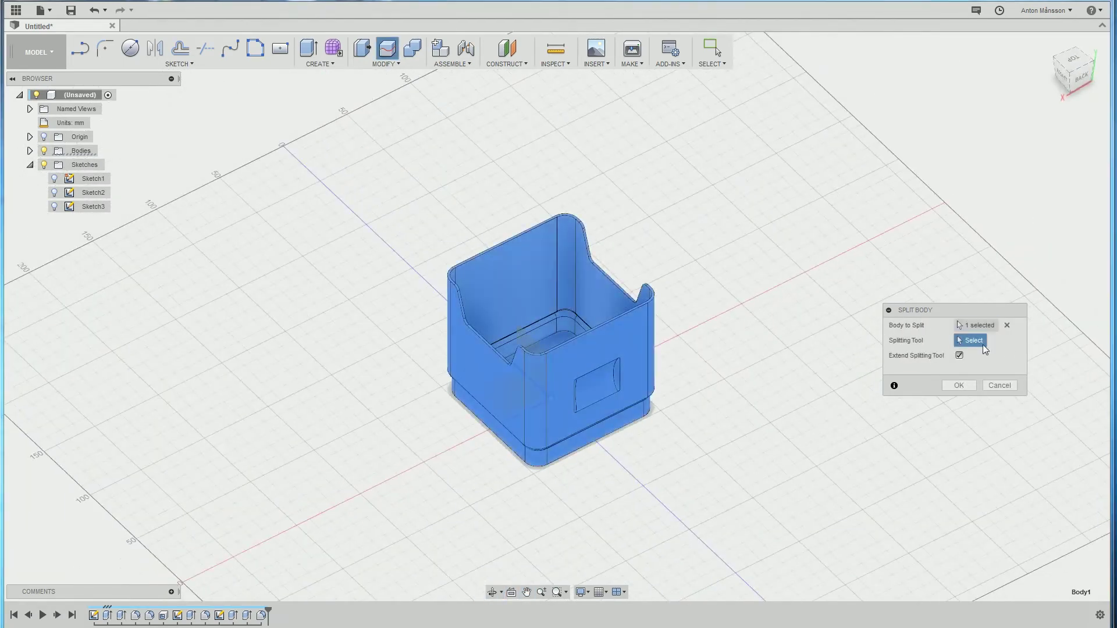
shift+middle_drag(563, 338, 529, 357)
click(524, 361)
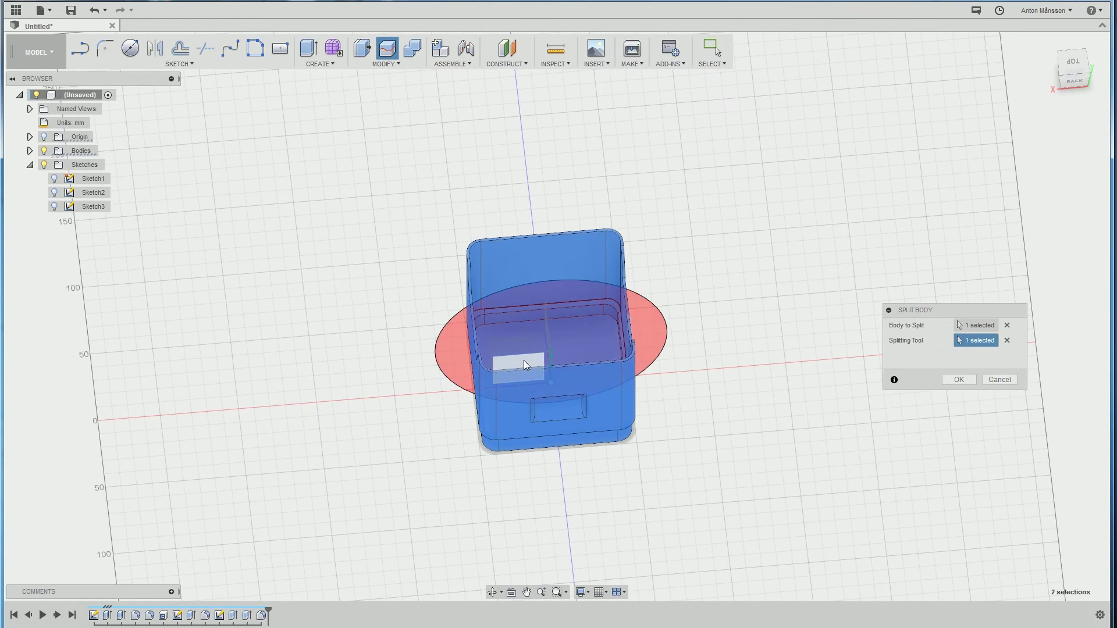
click(959, 380)
key(F6)
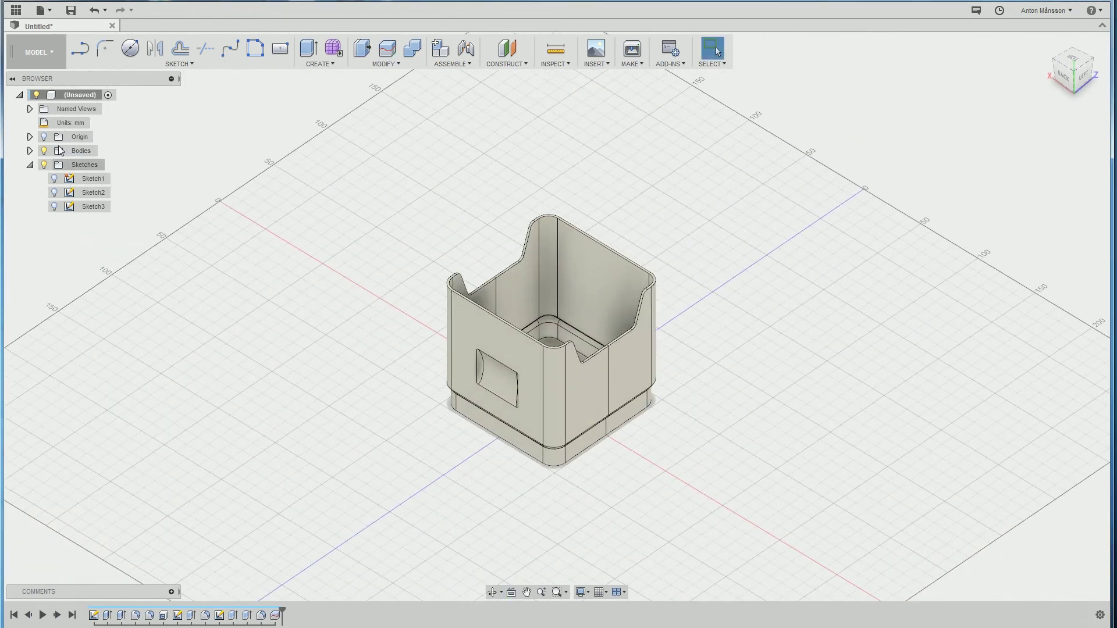
Hide Body2, the half of the box without the recess.
click(30, 151)
click(91, 178)
click(54, 179)
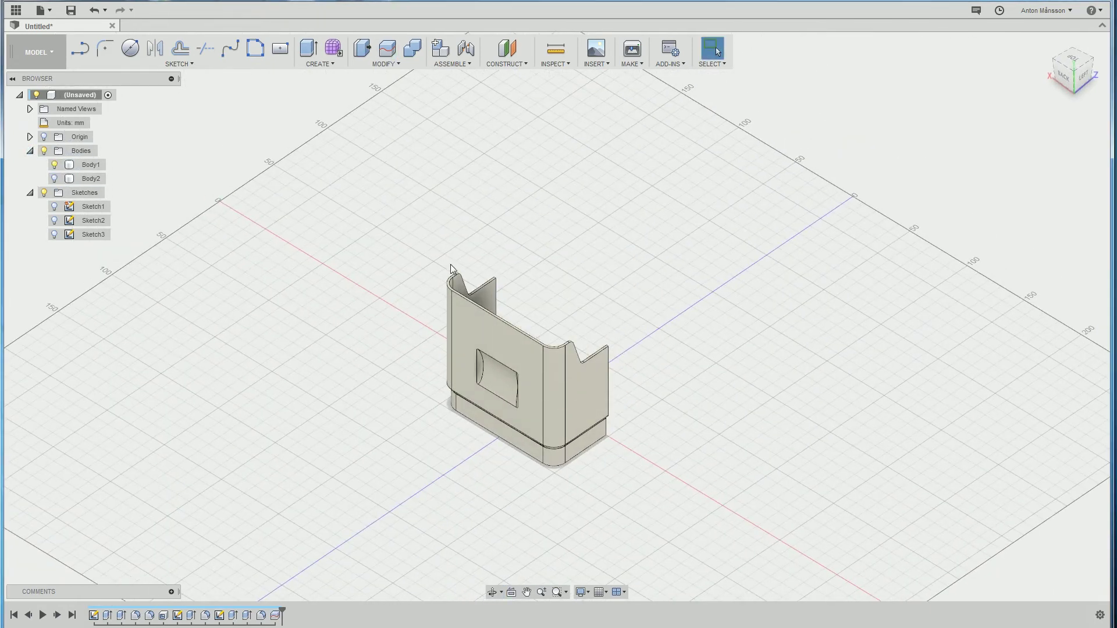
scroll(580, 323, down, 2)
scroll(580, 323, up, 3)
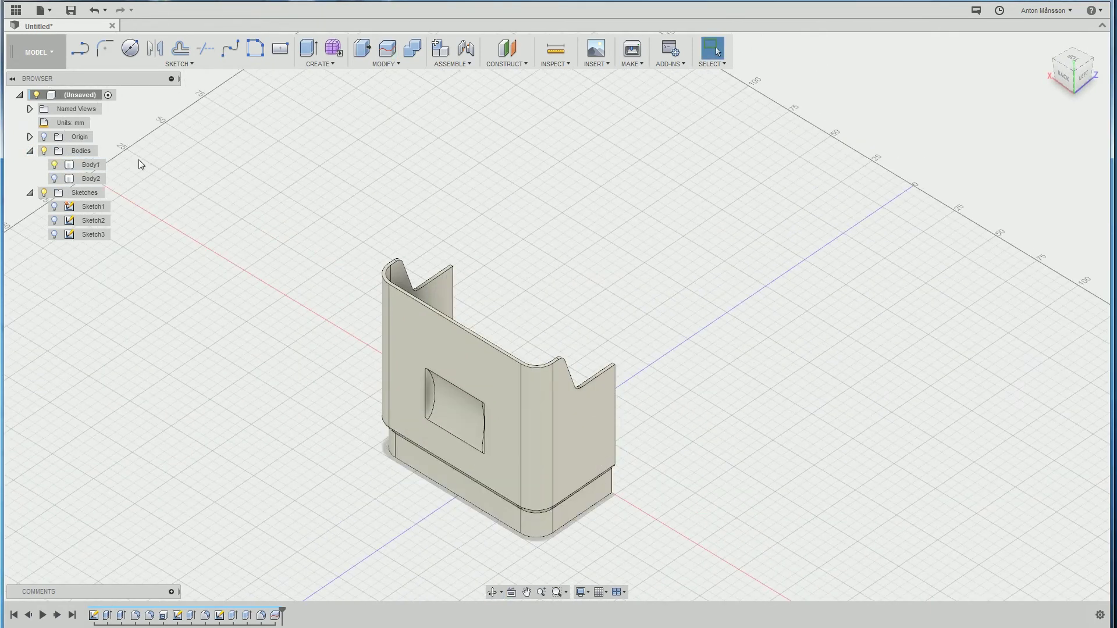
Mirror the recessed half as a body about the vertical origin plane used for the split.
click(408, 63)
click(393, 62)
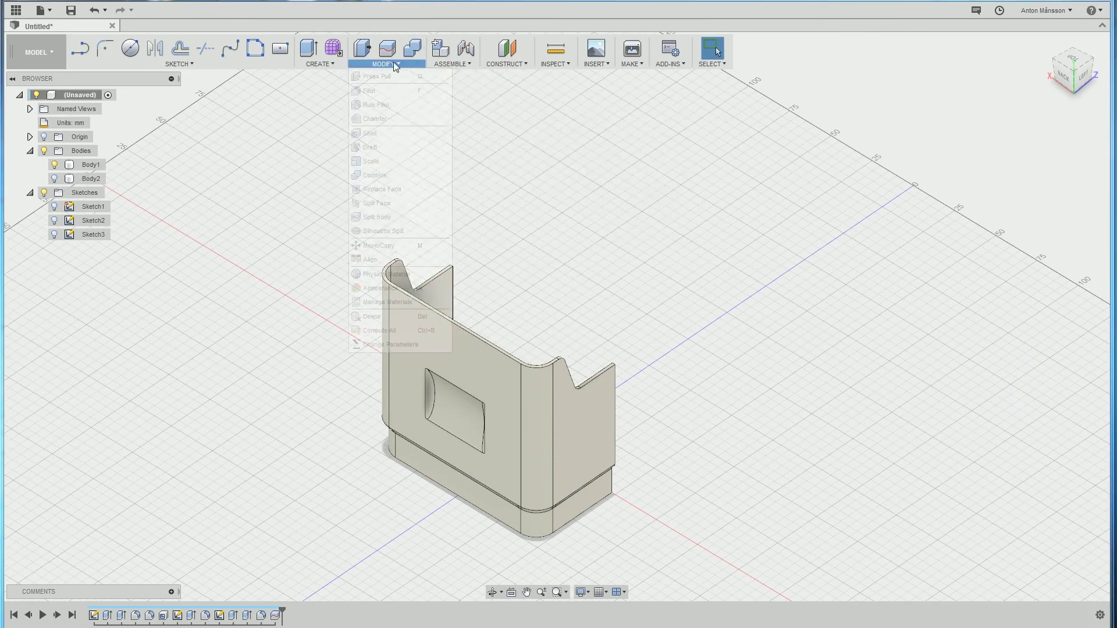
click(326, 64)
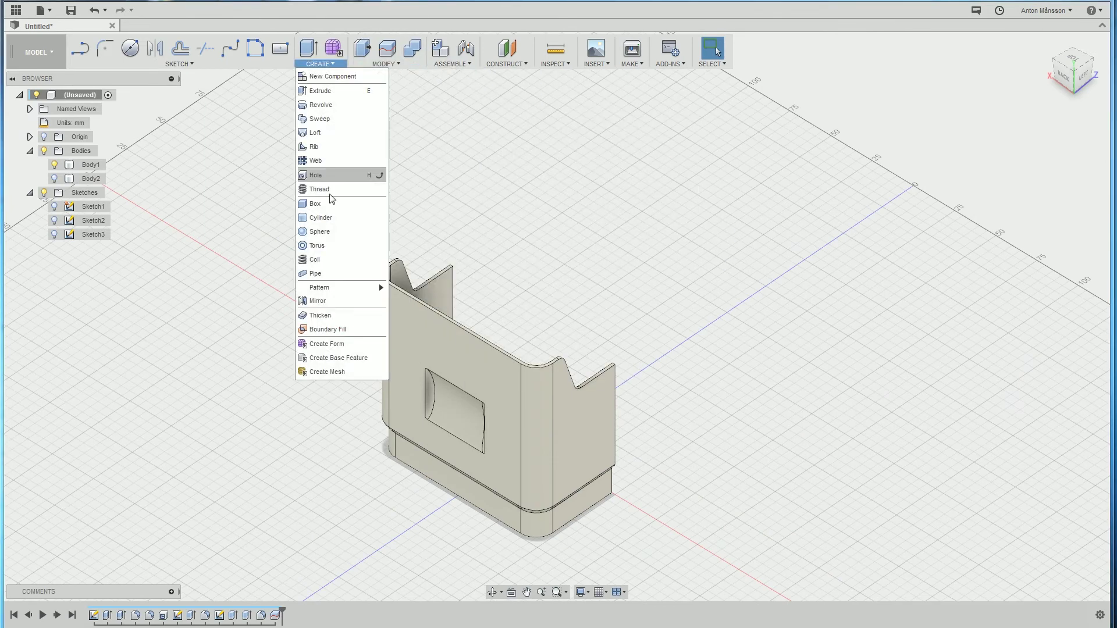
click(353, 300)
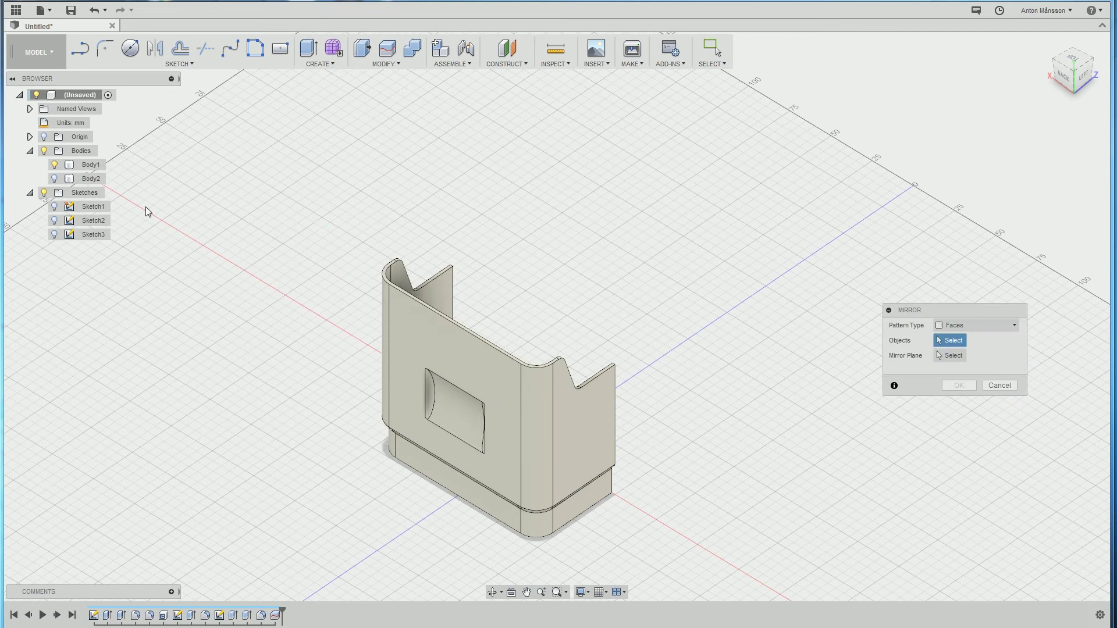
click(975, 325)
click(966, 356)
click(90, 166)
click(951, 361)
shift+middle_drag(691, 459, 601, 505)
click(513, 383)
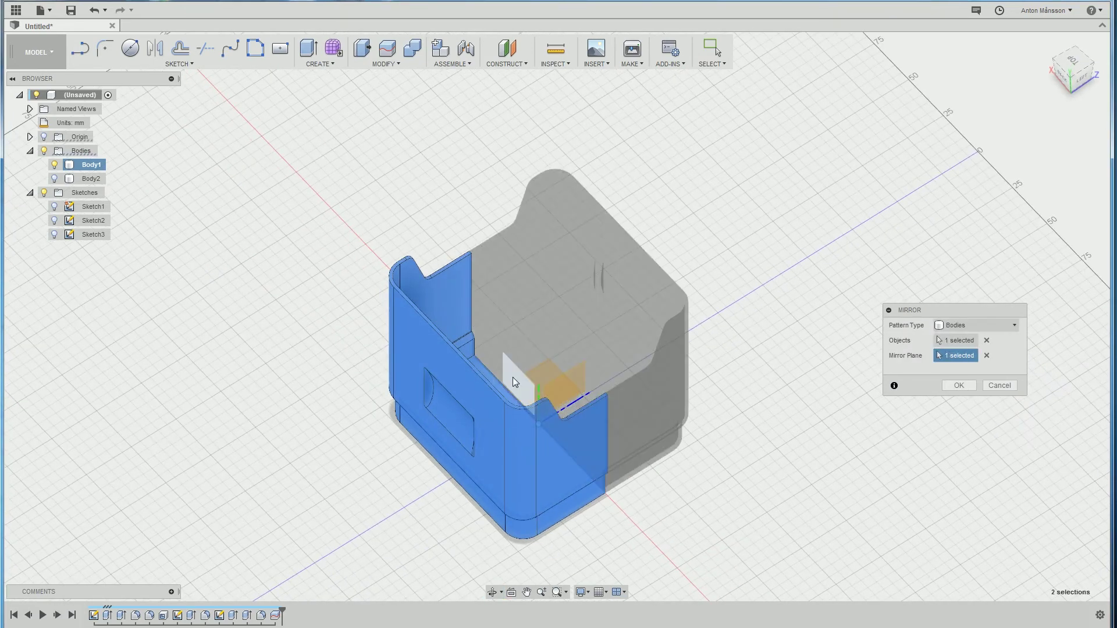
click(958, 385)
Combine the recessed half Body1 and its mirrored copy Body3 into one body.
click(93, 193)
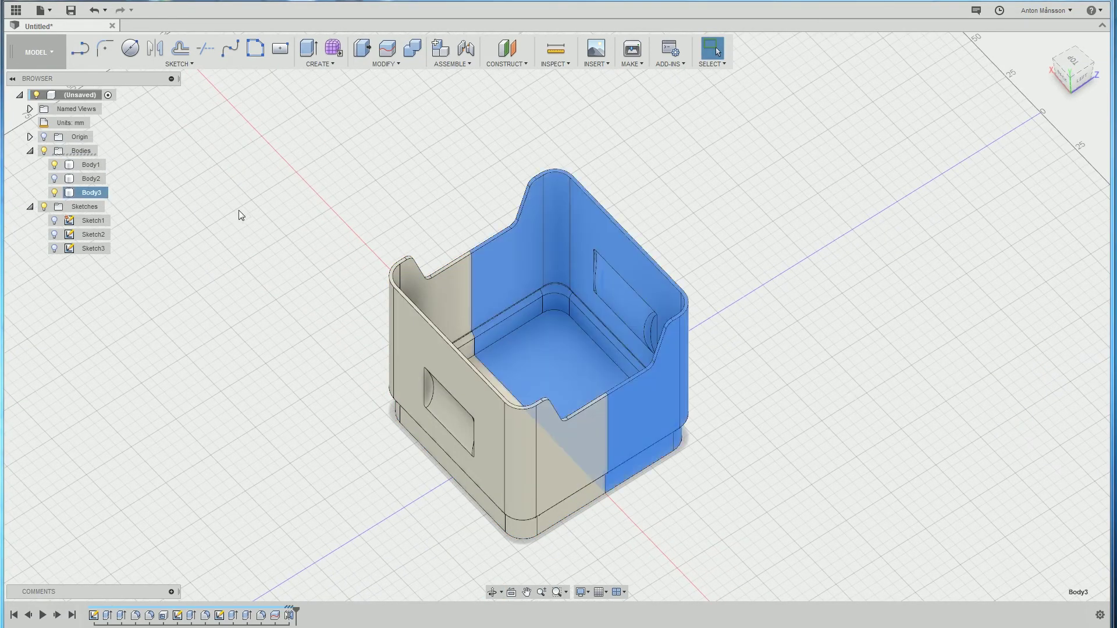
click(138, 174)
click(93, 166)
ctrl+click(95, 190)
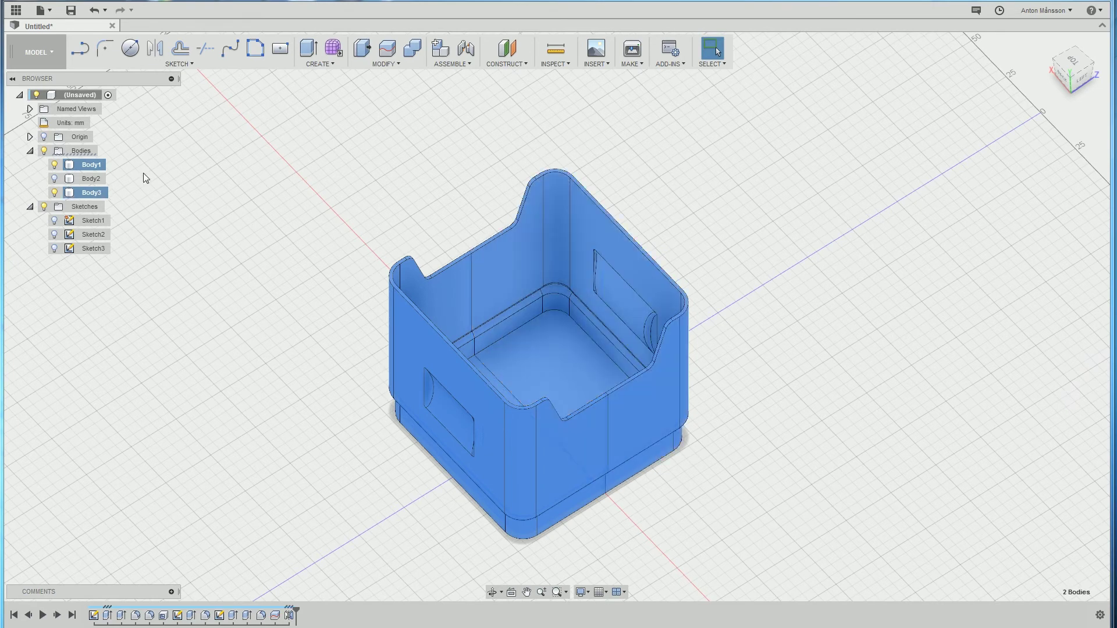
click(413, 50)
click(959, 416)
Create a component from the combined box body and select that component.
scroll(756, 359, down, 3)
shift+middle_drag(616, 364, 814, 395)
scroll(656, 342, up, 5)
click(102, 165)
right_click(102, 165)
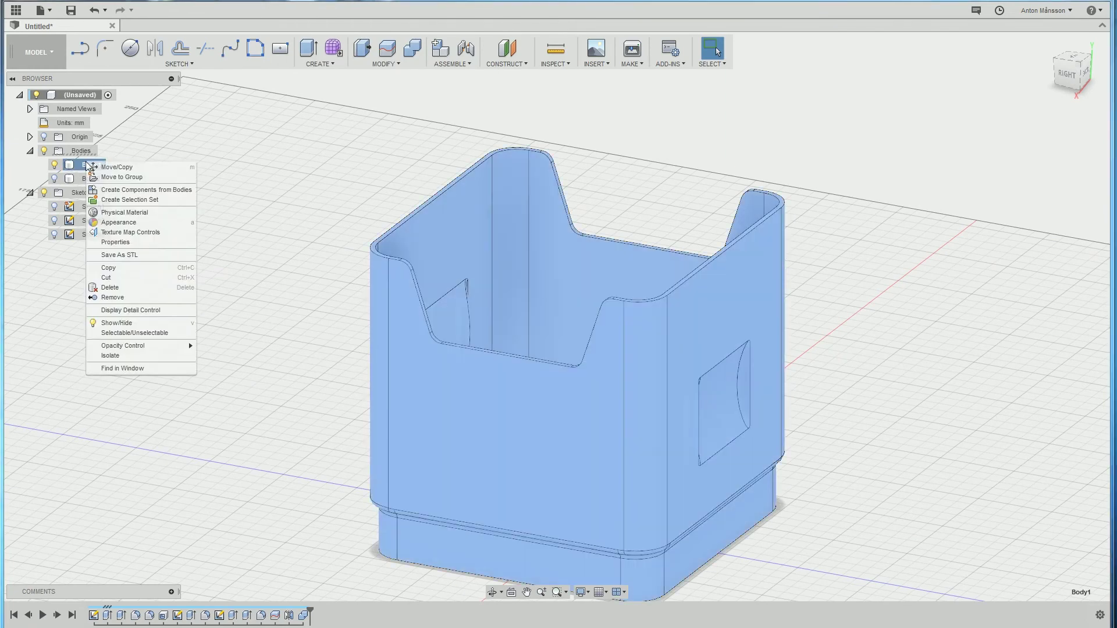
click(132, 188)
click(102, 235)
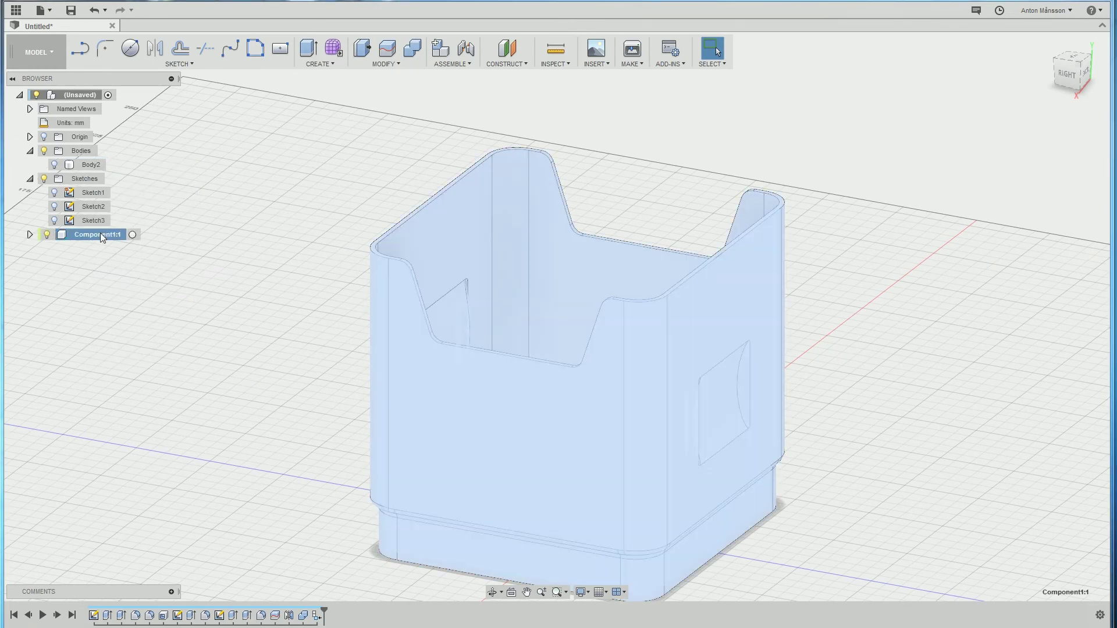
Rename the component as Stacking Box and paste a copy of it.
double_click(101, 235)
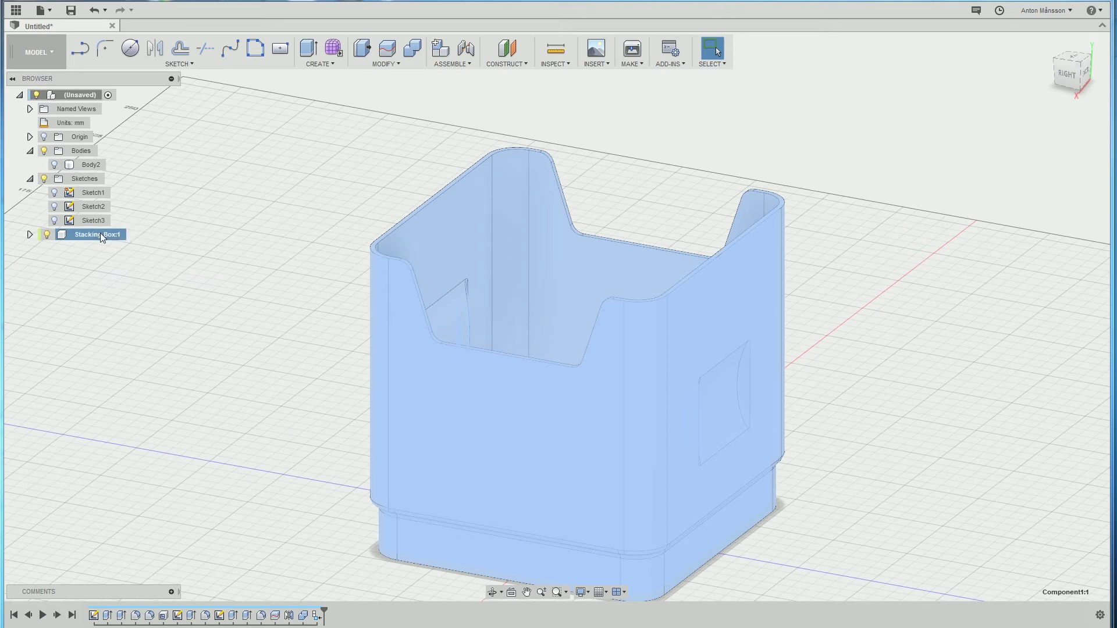
click(292, 196)
click(79, 234)
key(ctrl+c)
key(ctrl+v)
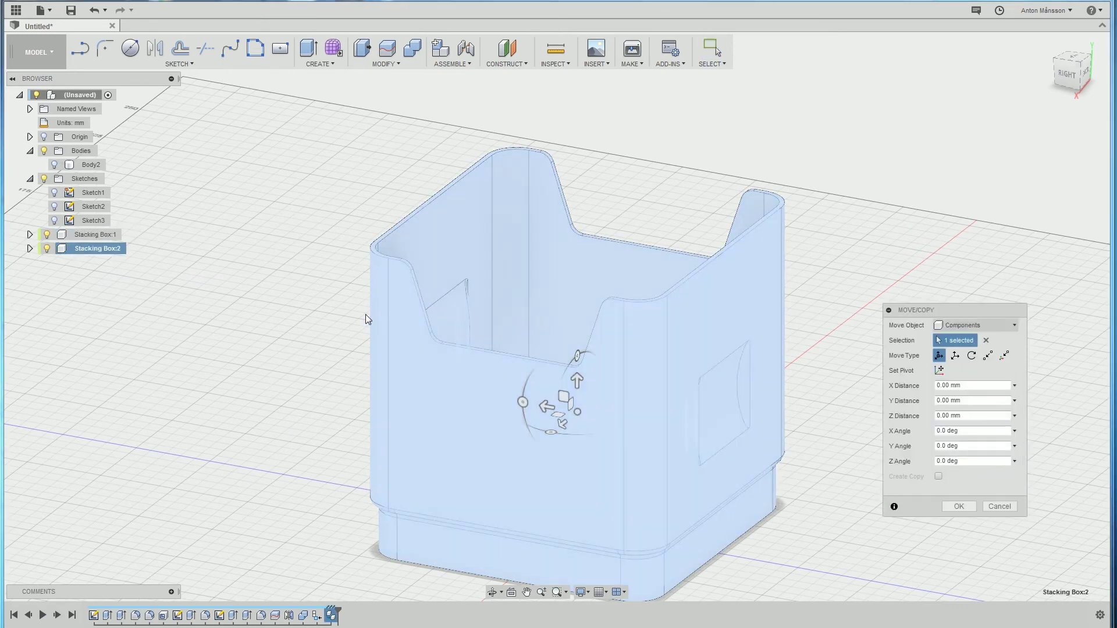
Move the pasted Stacking Box copy 85 mm upward along Y so it sits on top of the original box.
drag(576, 380, 620, 119)
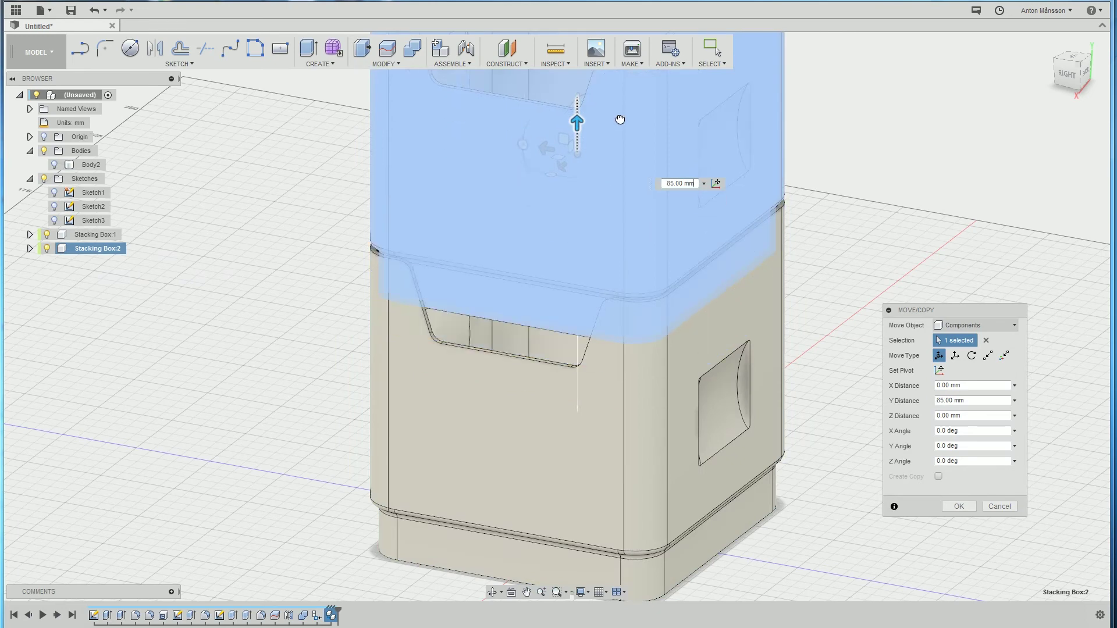
shift+middle_drag(493, 218, 564, 292)
scroll(563, 238, down, 2)
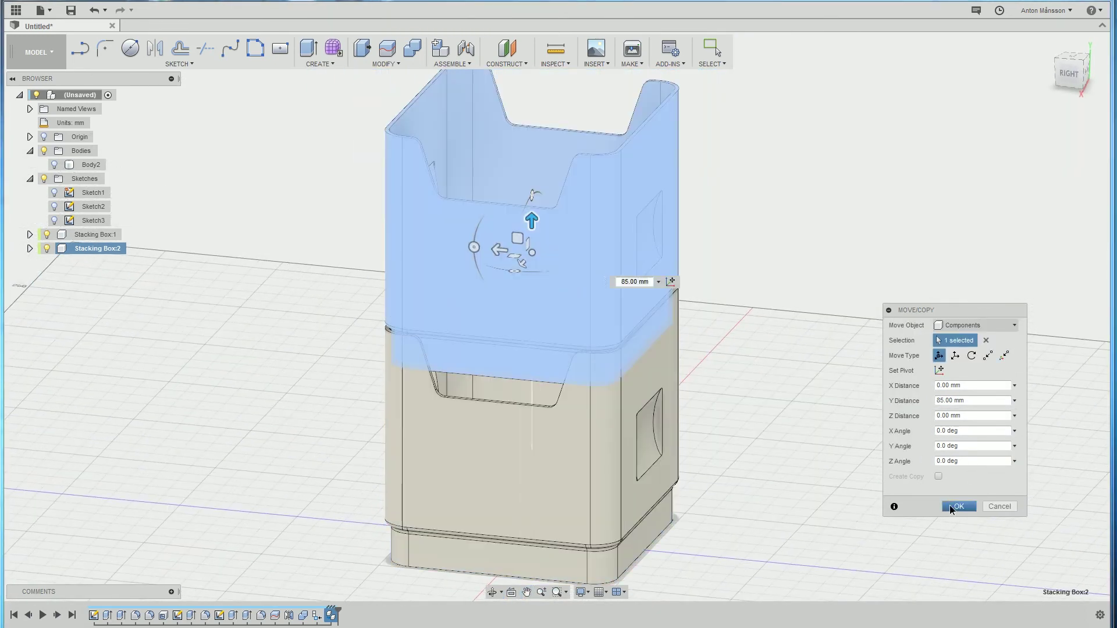
click(949, 505)
scroll(700, 249, down, 2)
shift+middle_drag(701, 249, 359, 300)
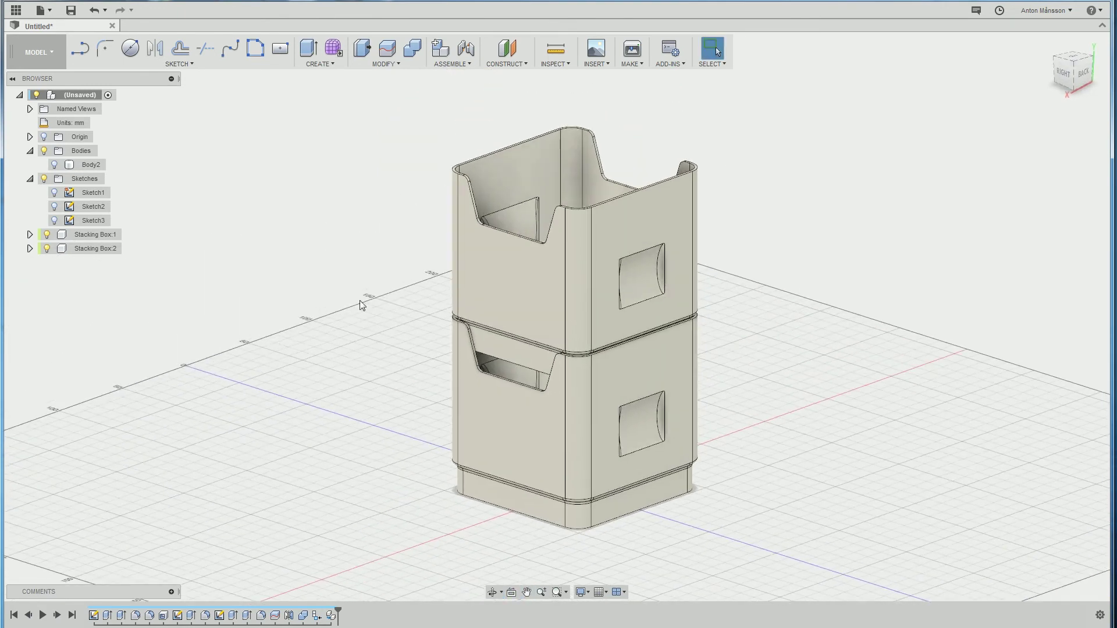
Rotate the upper Stacking Box 90 degrees about the vertical Y axis and capture its position.
right_click(106, 250)
click(135, 277)
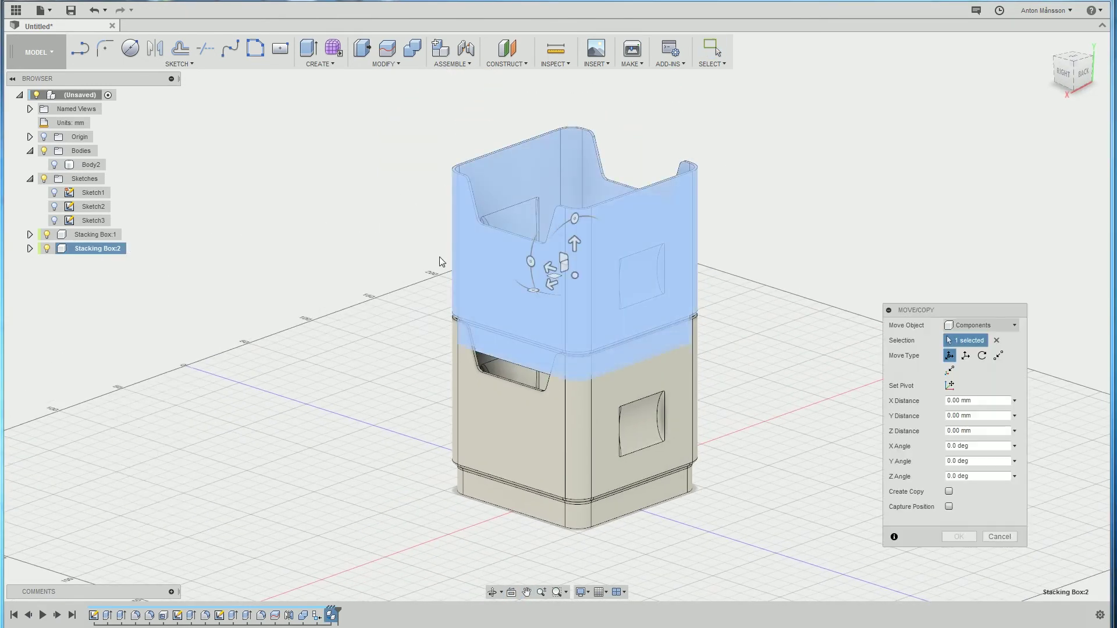
drag(533, 291, 626, 293)
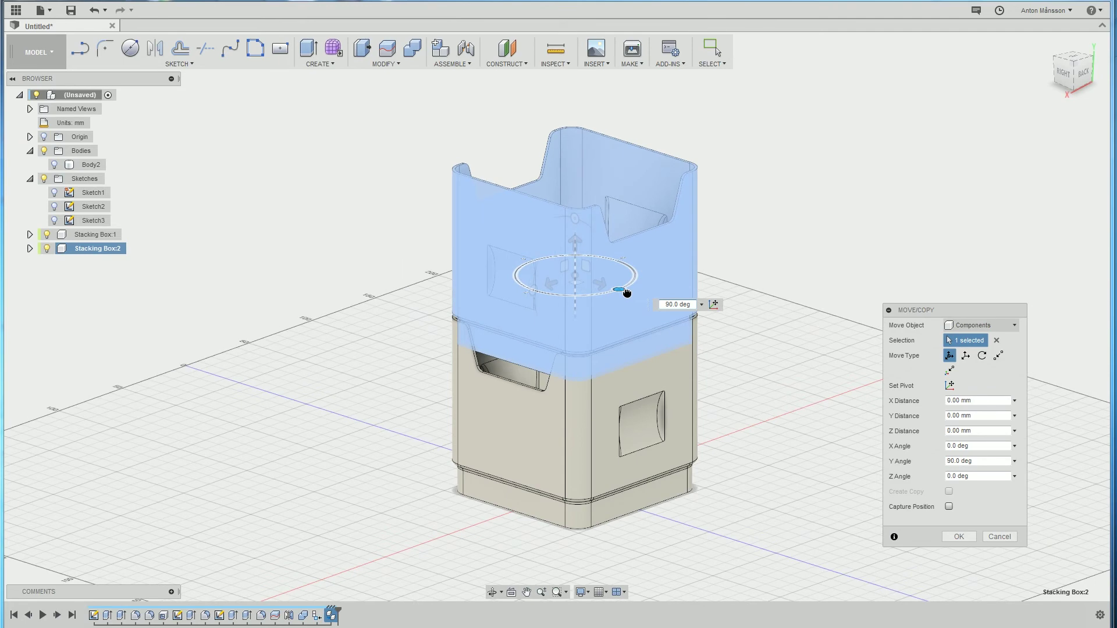
click(959, 536)
shift+middle_drag(828, 436, 726, 389)
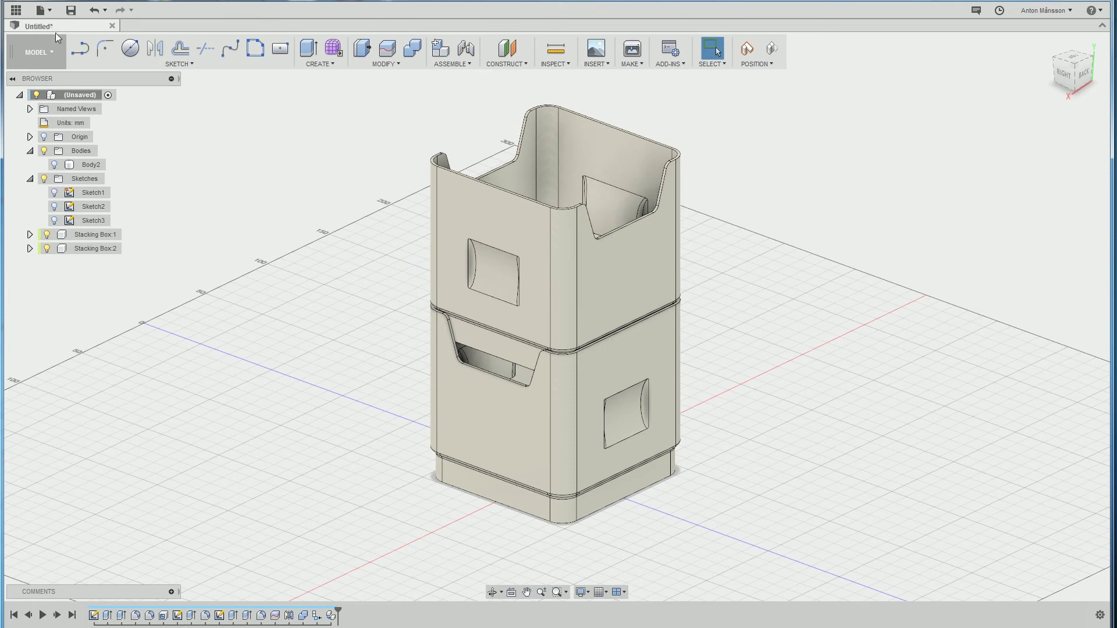
click(752, 49)
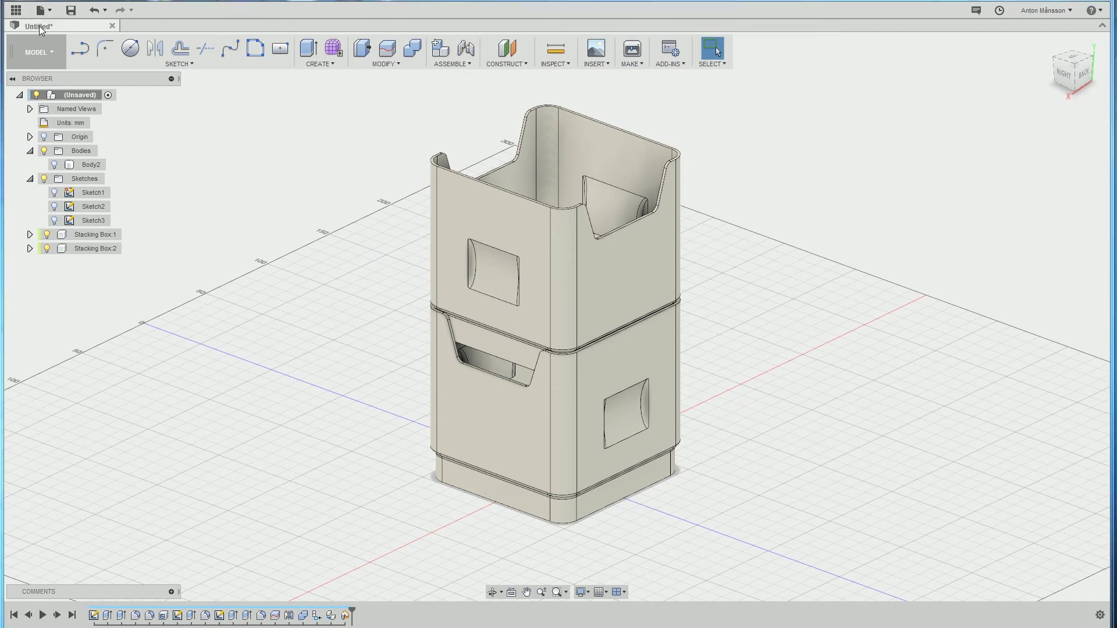
Switch to the Render workspace and frame both stacked boxes in the view.
click(42, 52)
click(18, 119)
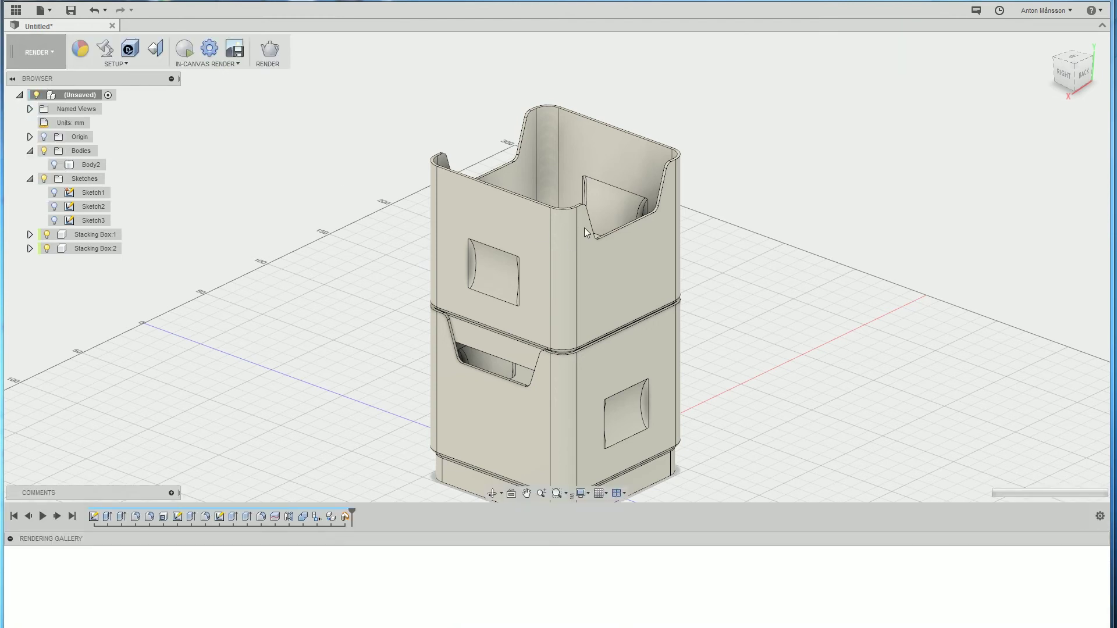
scroll(615, 237, up, 5)
scroll(613, 235, down, 3)
middle_drag(613, 236, 613, 262)
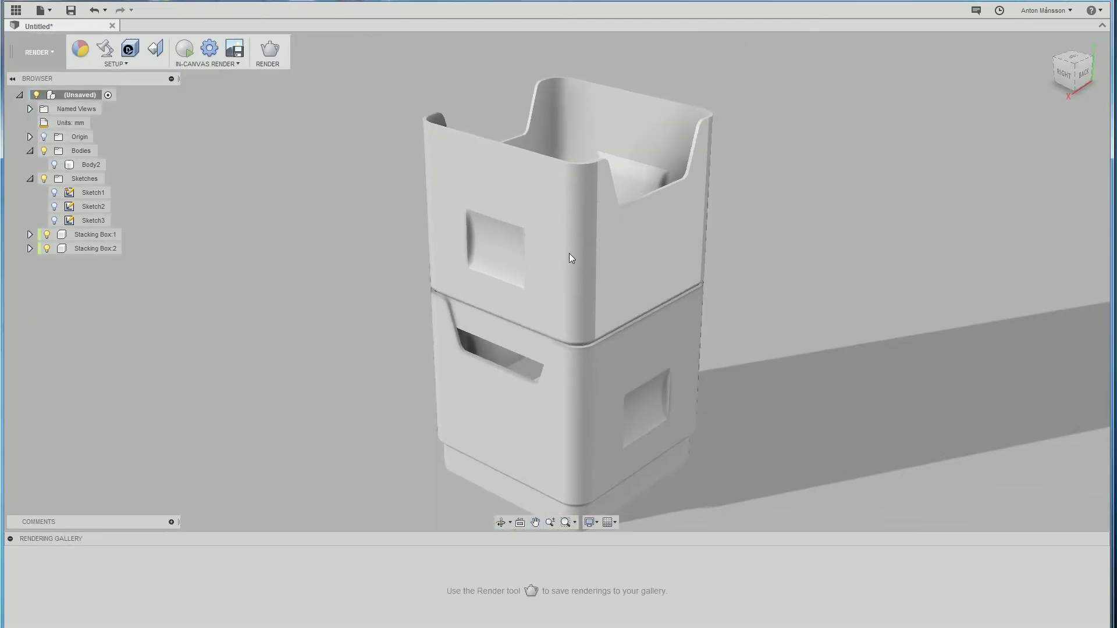
middle_drag(496, 302, 483, 279)
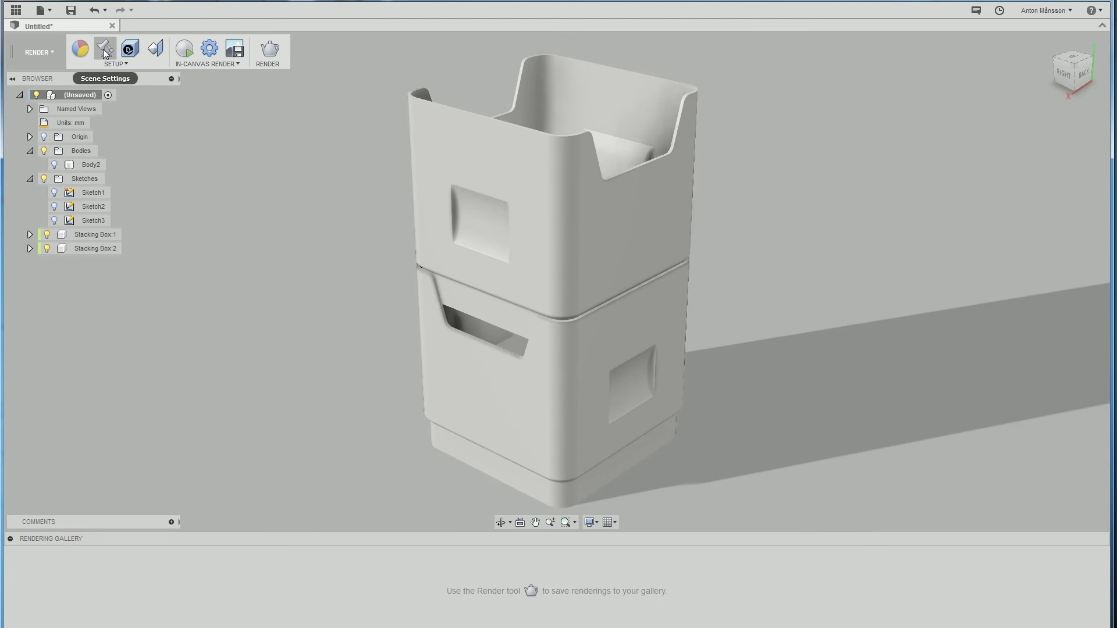
Open the render scene settings and expand them to show the environment, ground and camera options.
click(115, 63)
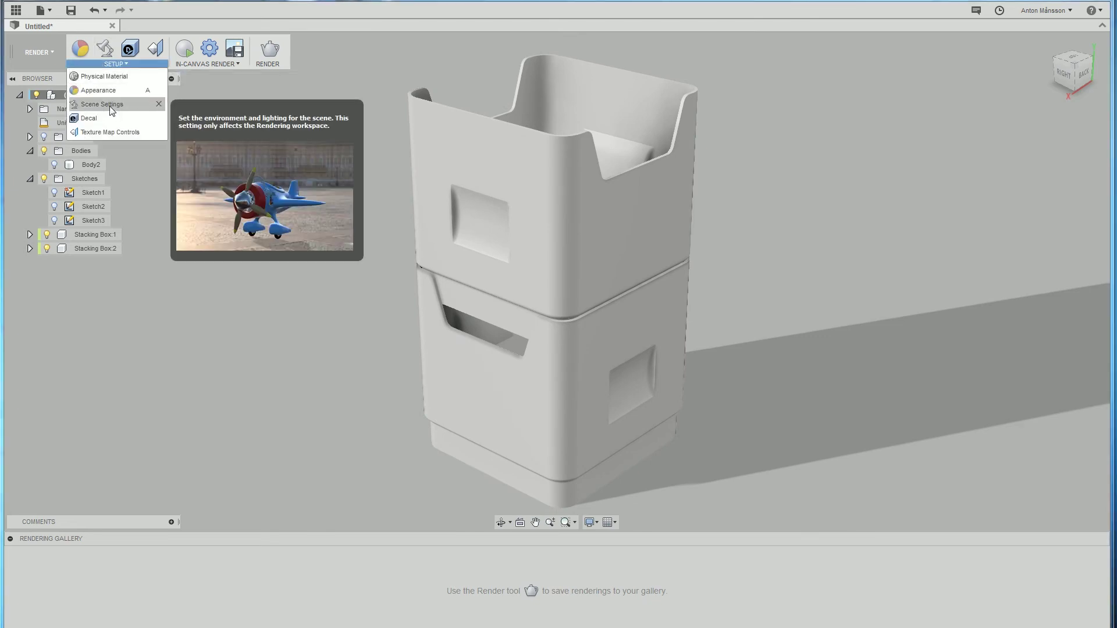
click(112, 105)
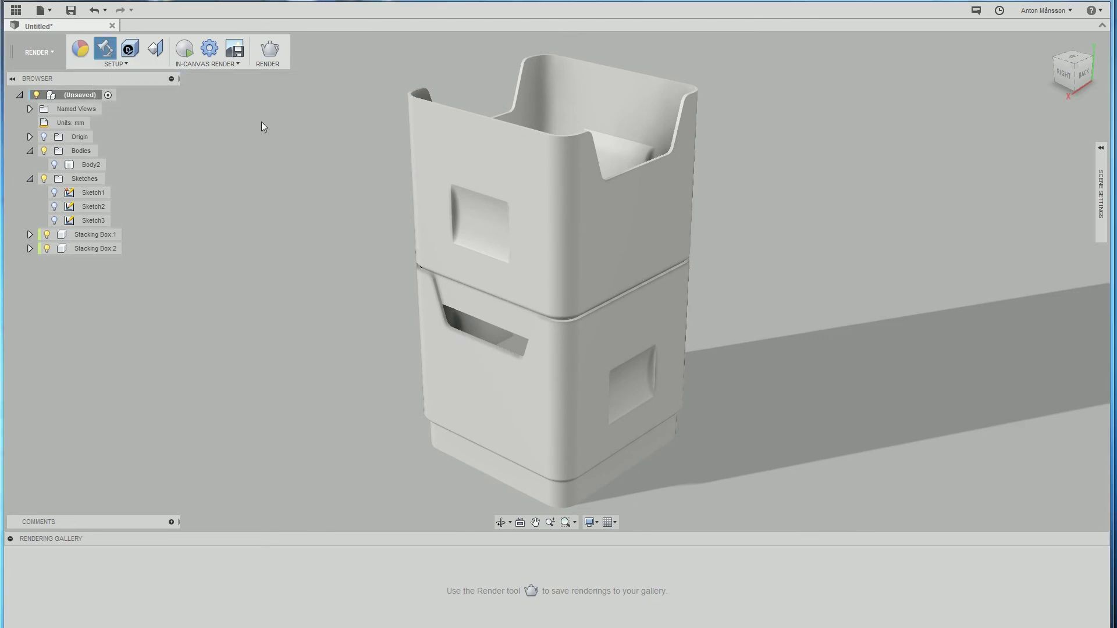
click(210, 50)
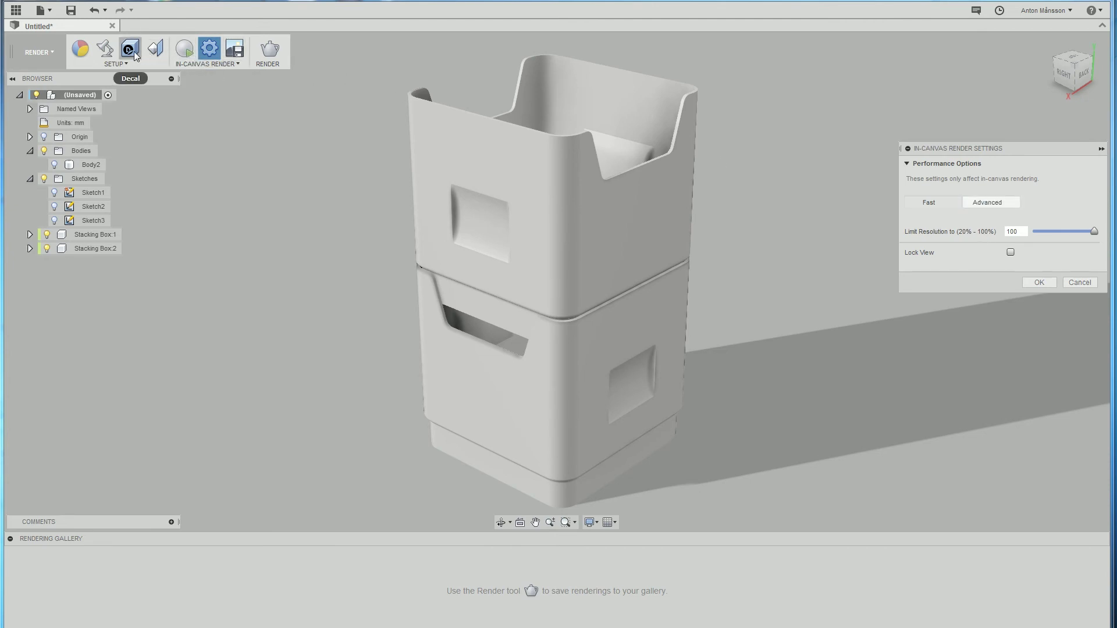
click(104, 51)
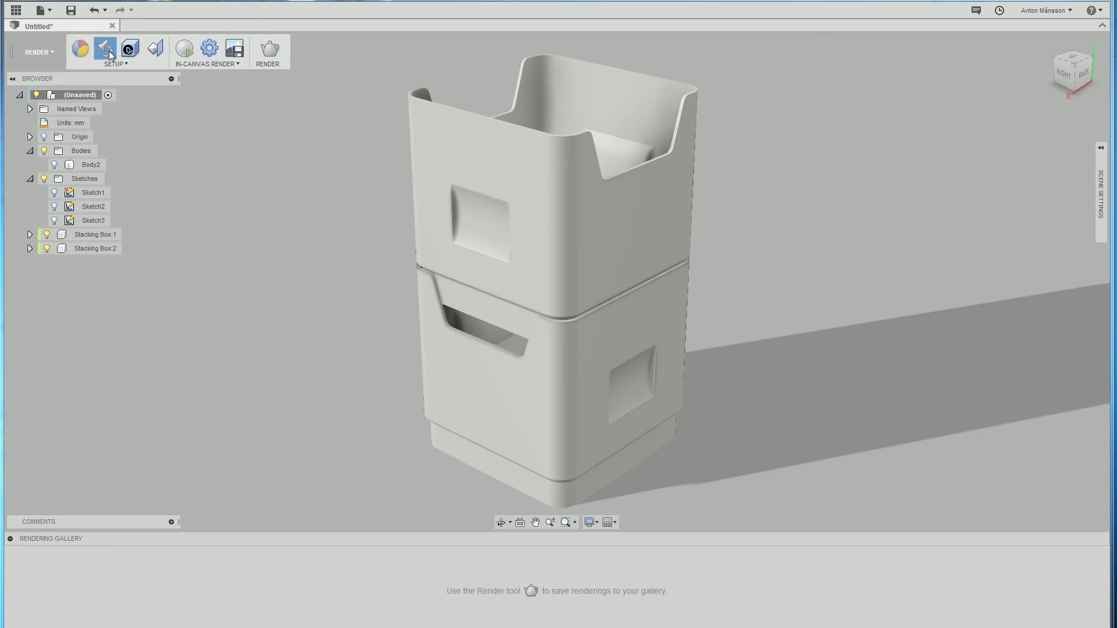
click(115, 64)
click(110, 101)
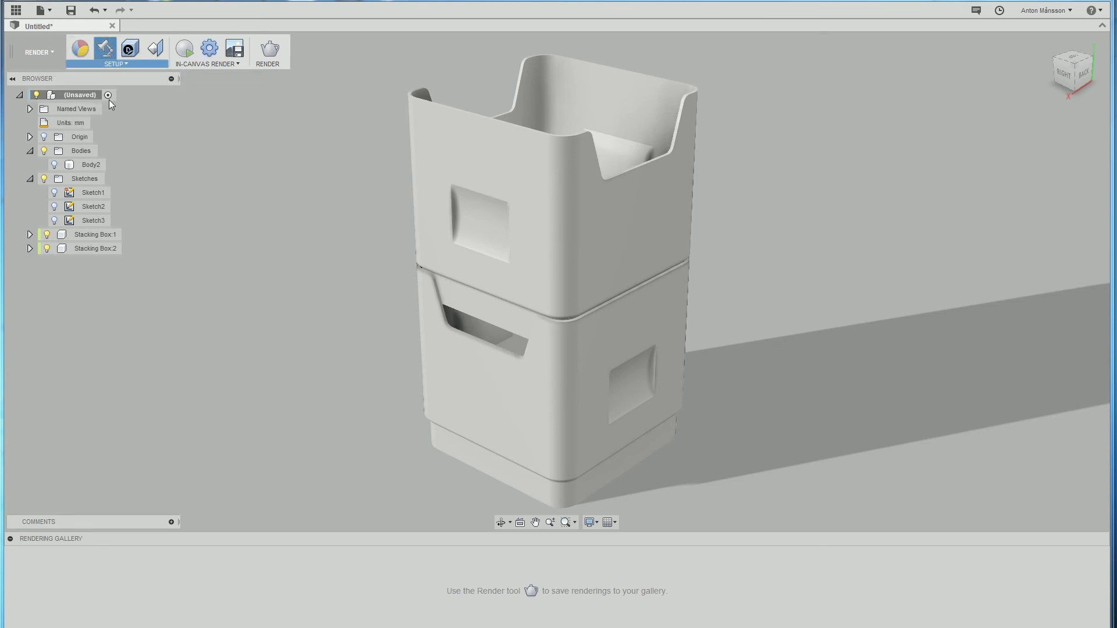
click(1101, 175)
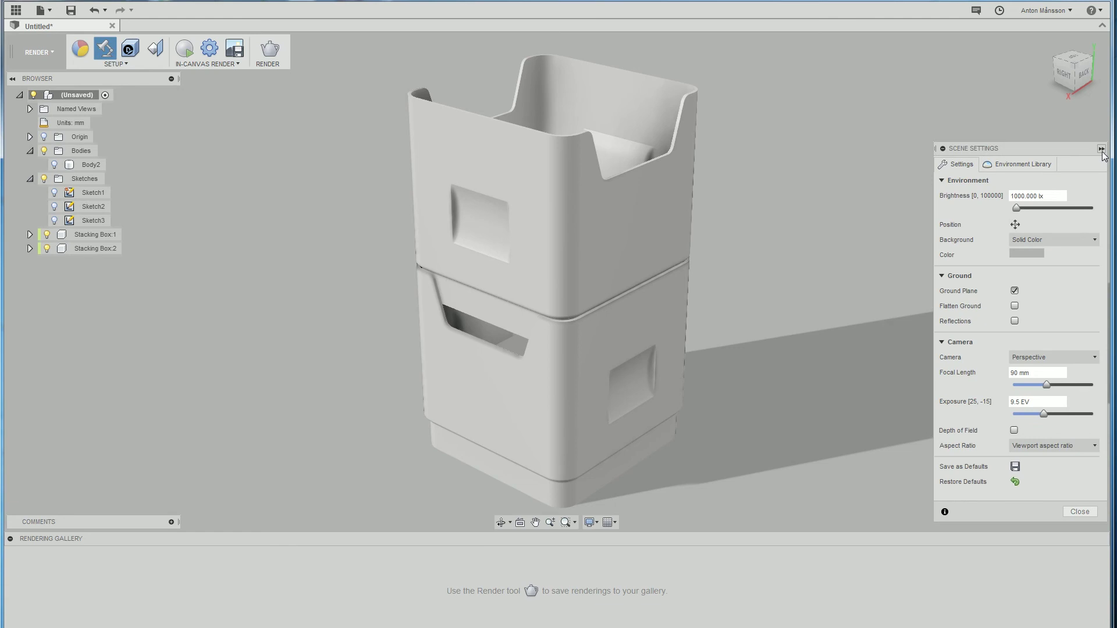
Apply Sharp Highlights from the Fusion 360 environment library as the current environment and return to the general scene settings.
click(1006, 165)
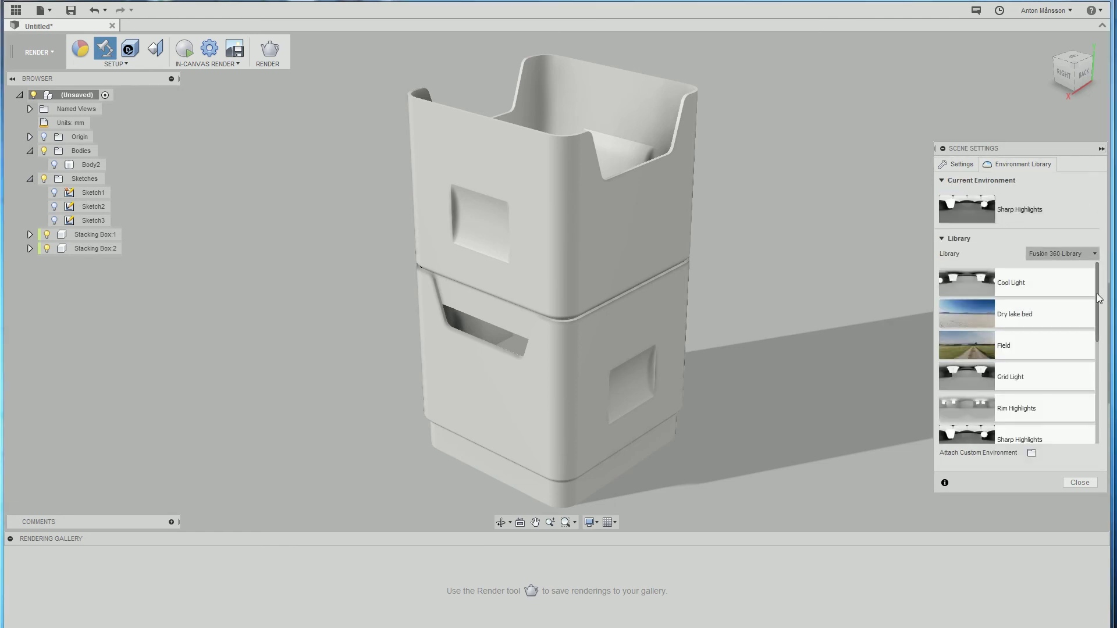
drag(1099, 302, 1097, 361)
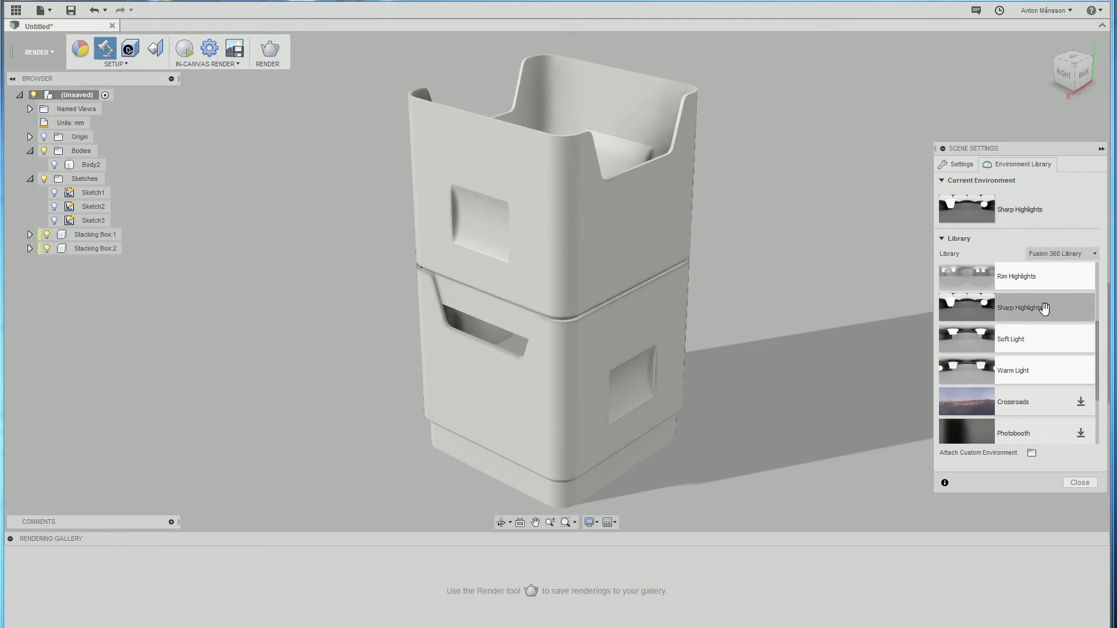
drag(1026, 307, 983, 203)
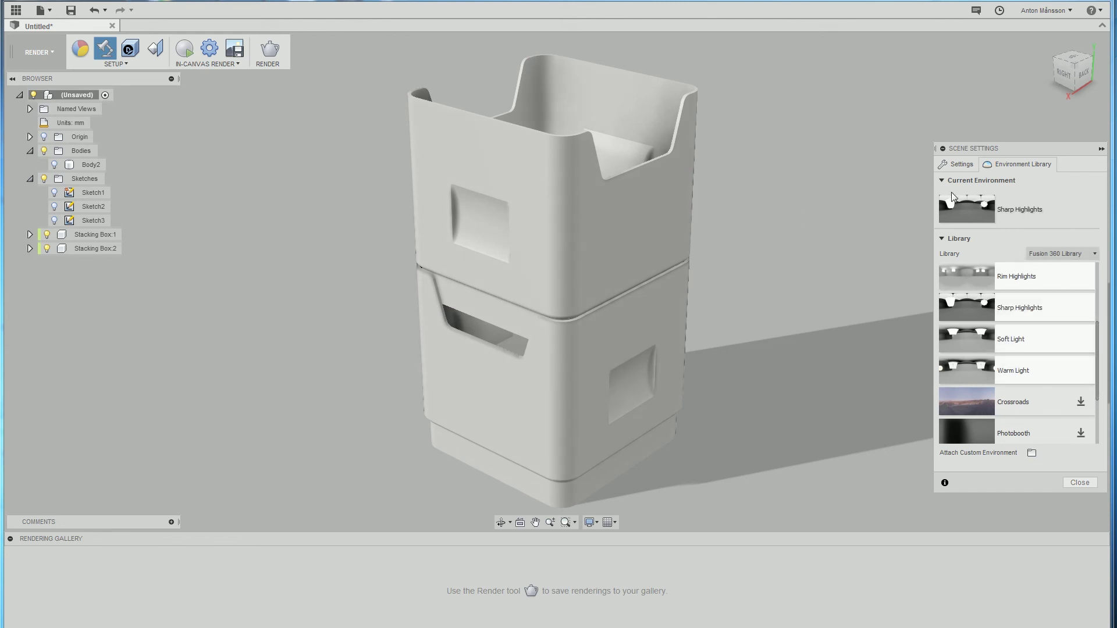
click(962, 165)
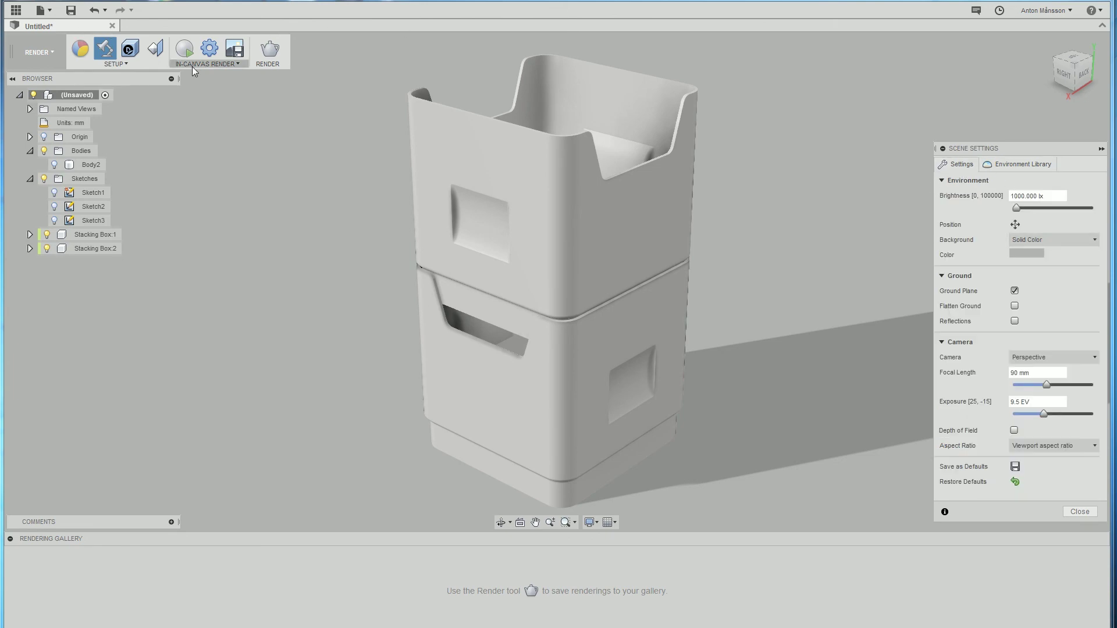